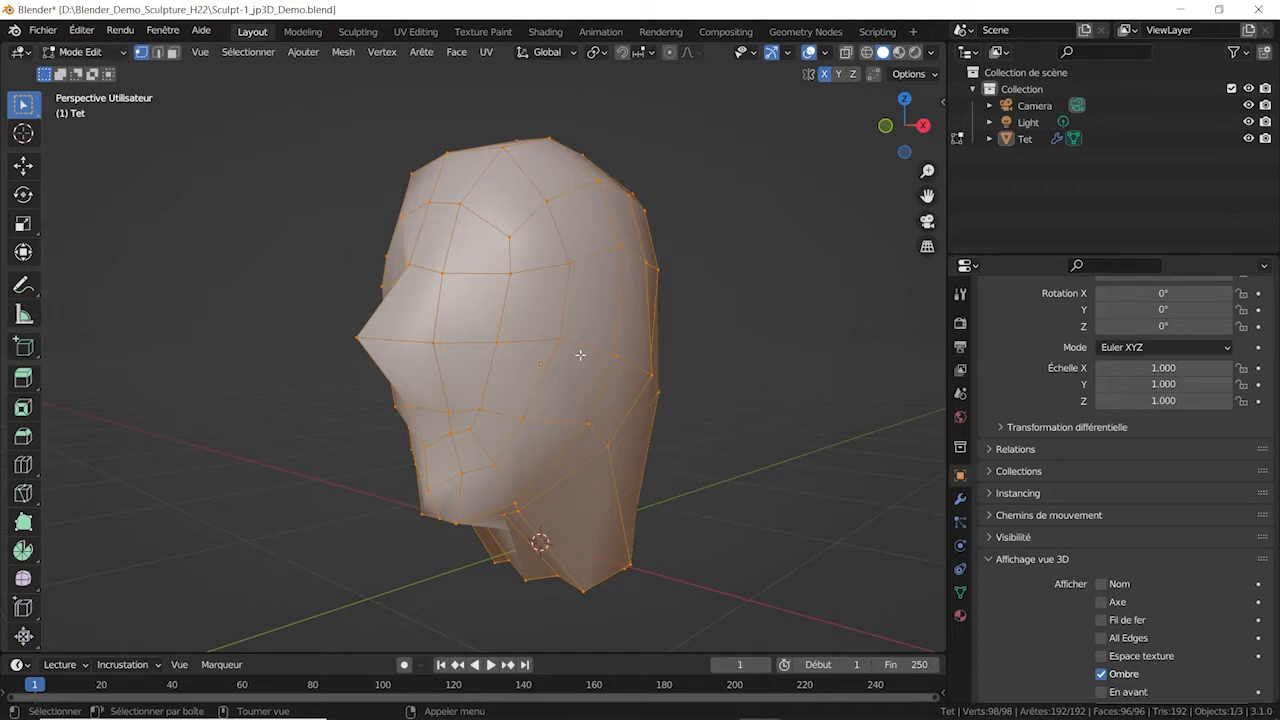
- Switch the Tet head to Object Mode and apply its Multires modifier
click(960, 498)
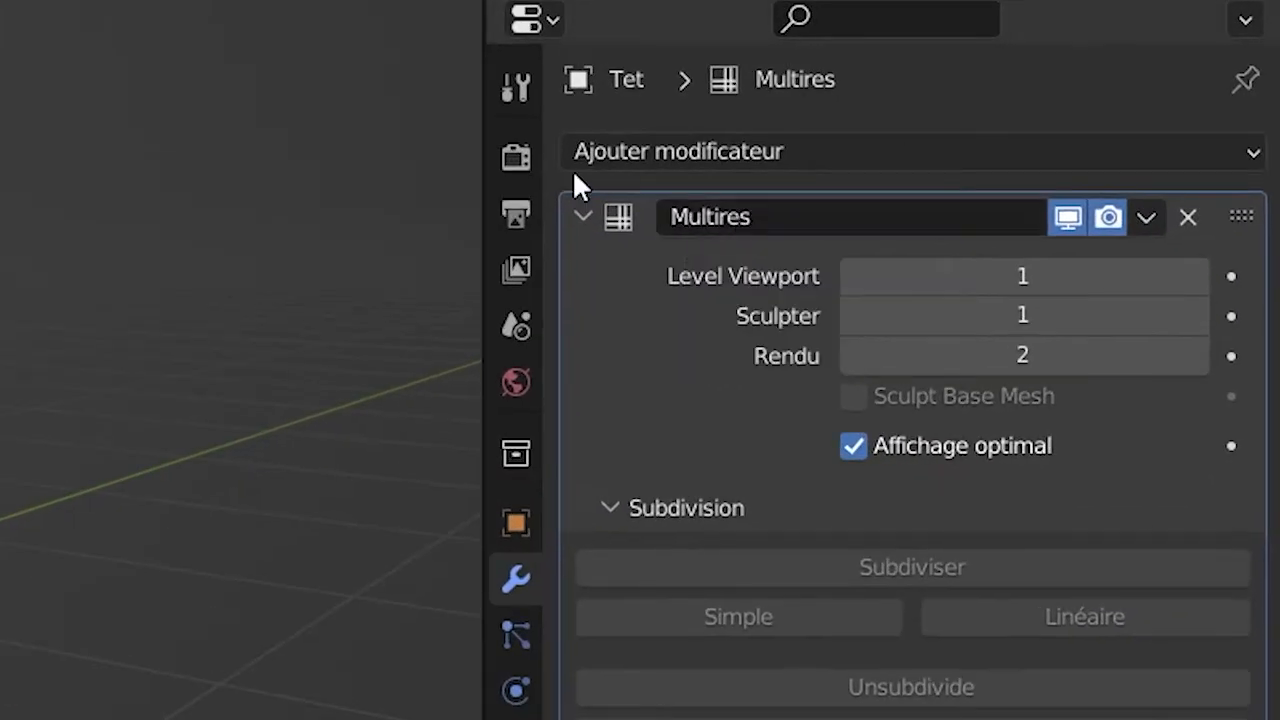
click(1145, 217)
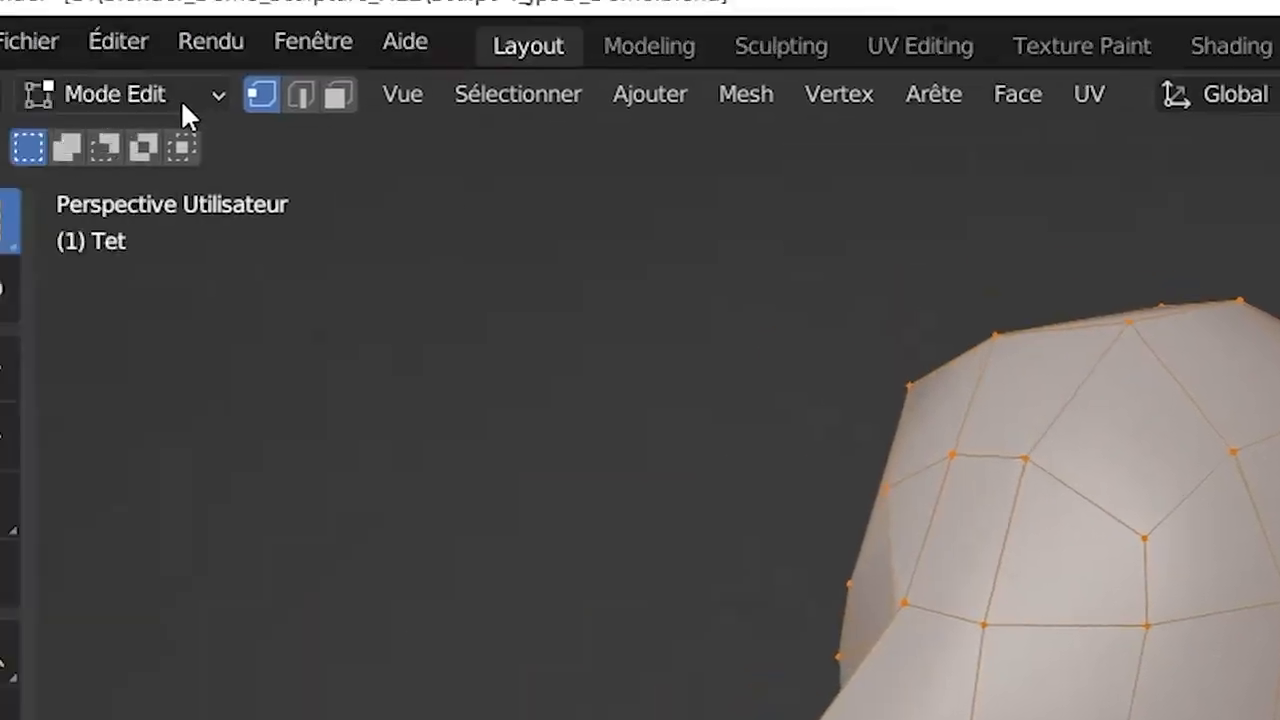
click(236, 121)
click(225, 165)
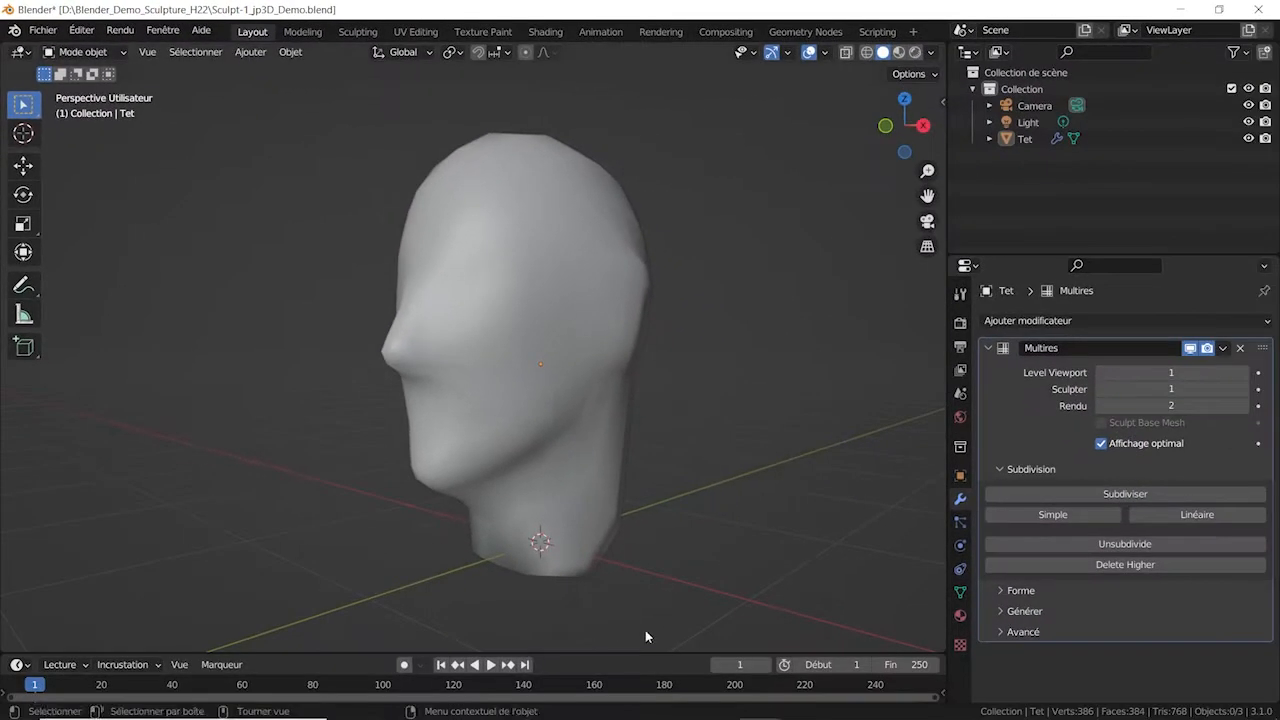
click(1223, 349)
click(1140, 365)
- Enter Edit Mode on the head and inspect its subdivided topology in wireframe and solid shading
click(85, 52)
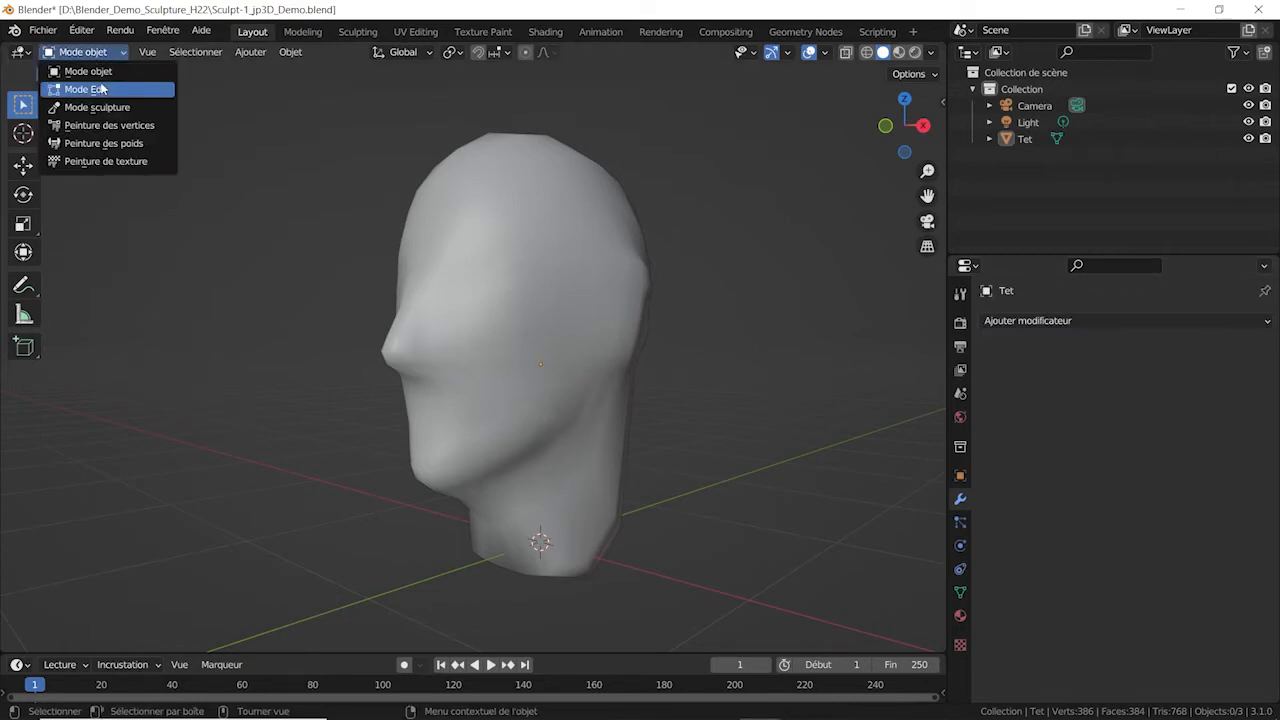
click(101, 89)
click(867, 52)
scroll(769, 249, up, 3)
mouse_move(769, 249)
middle_down()
mouse_move(661, 265)
mouse_move(623, 246)
middle_up()
scroll(661, 265, down, 4)
click(883, 52)
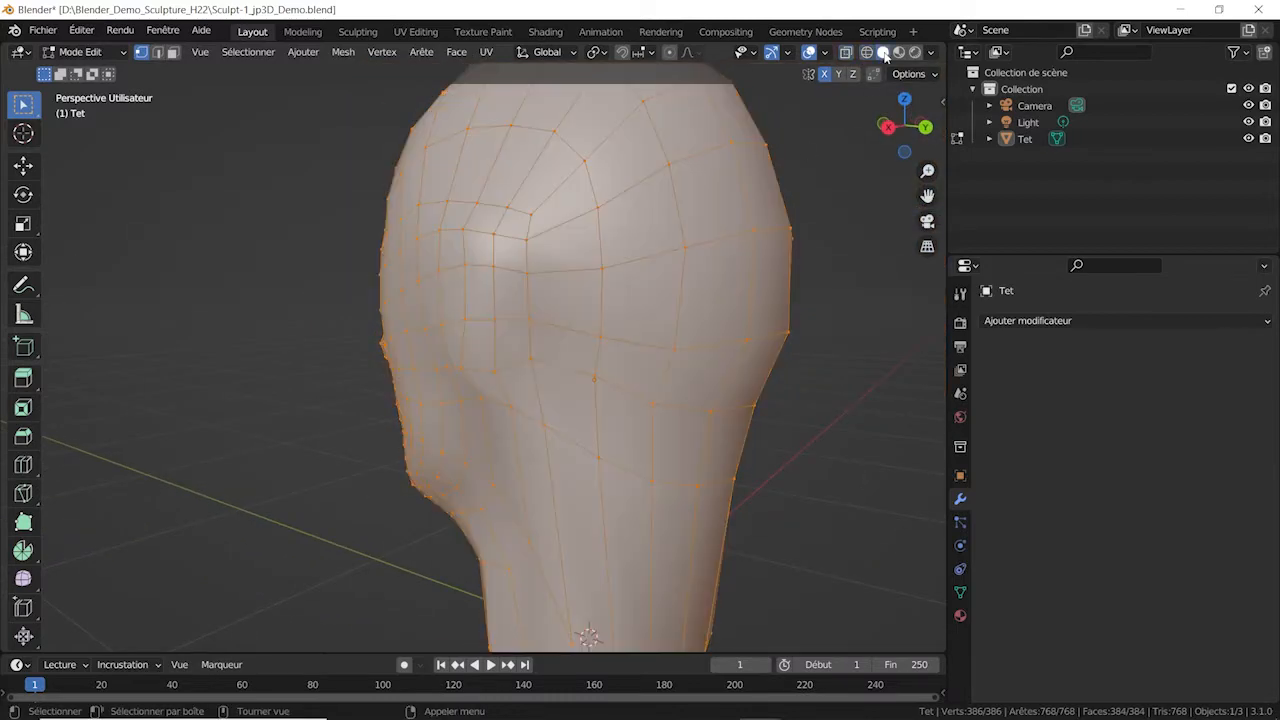
mouse_move(548, 348)
middle_down()
mouse_move(509, 363)
mouse_move(571, 346)
mouse_move(543, 371)
mouse_move(472, 227)
middle_up()
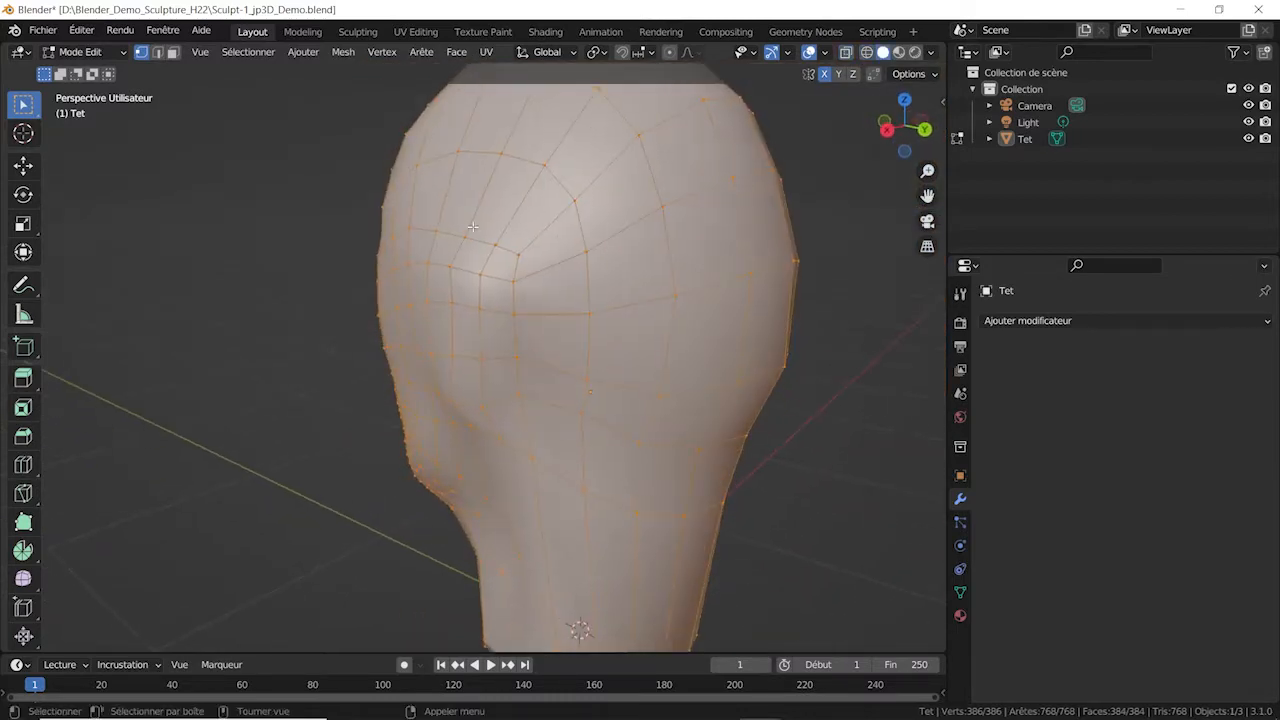
middle_drag(513, 287, 539, 297)
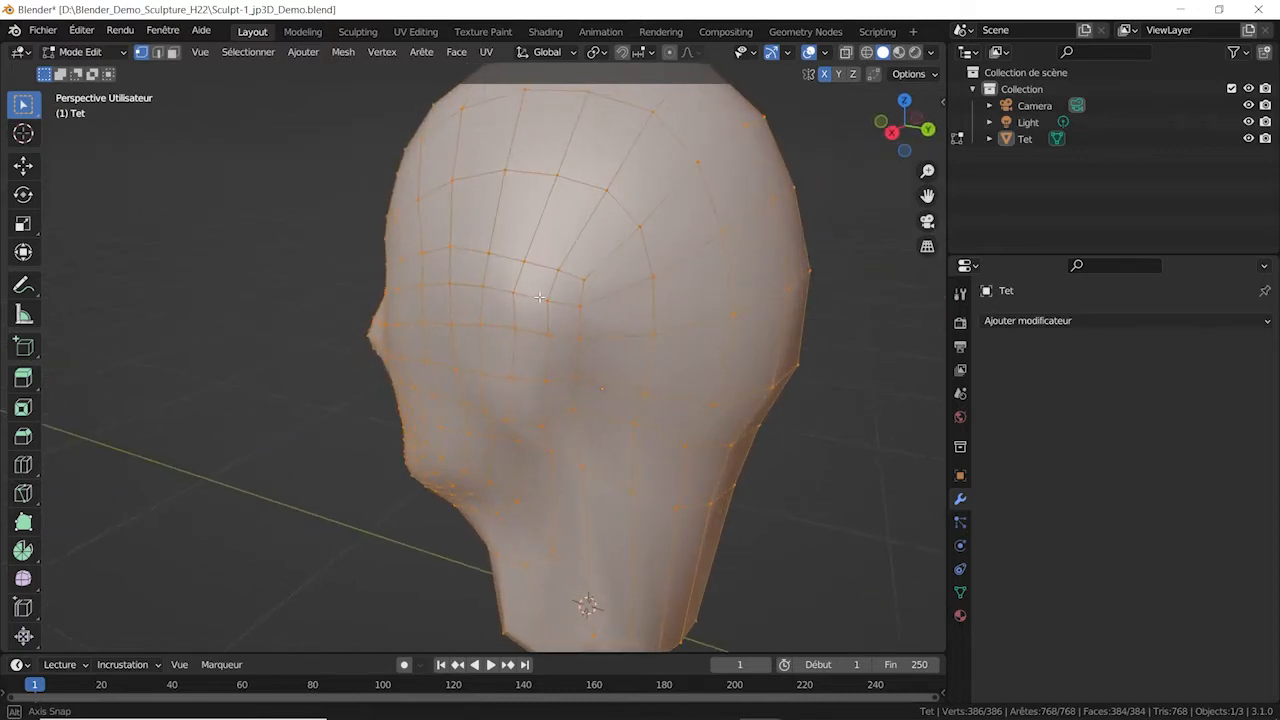
- In edge selection mode, select a C-shaped path of connected edges around the temple, ear area and cheek on one side of the head
click(158, 52)
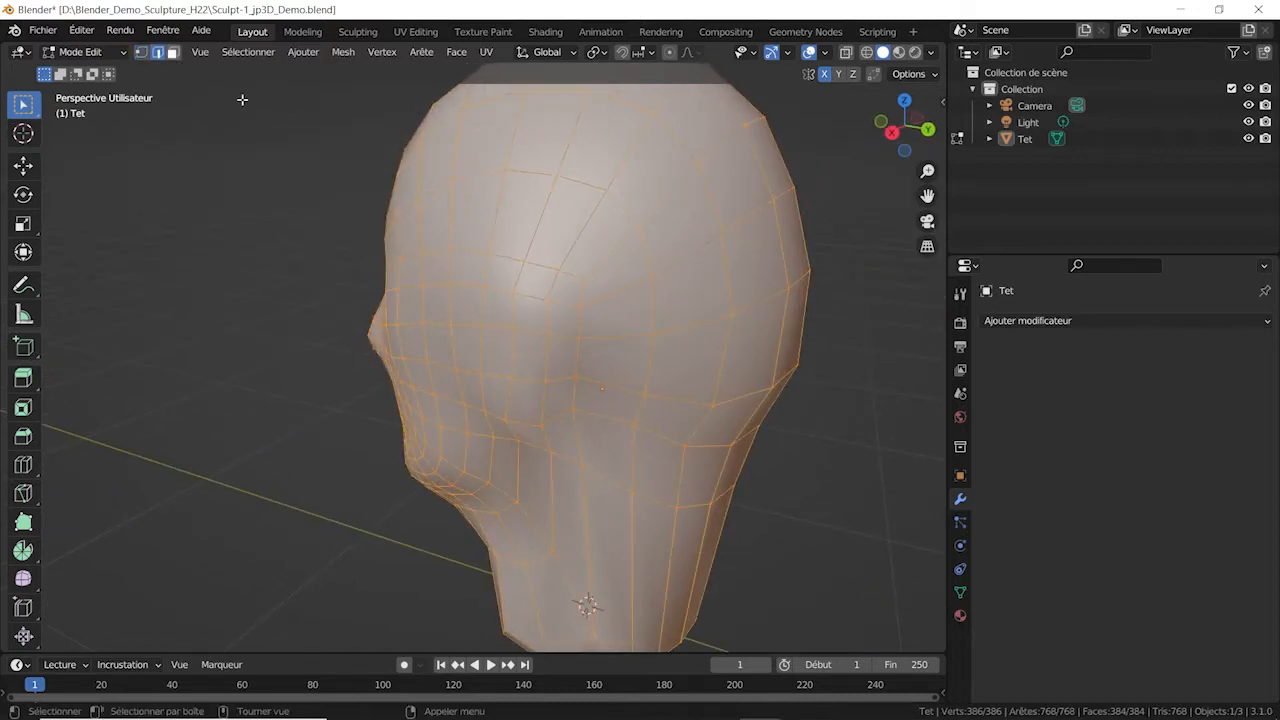
click(506, 258)
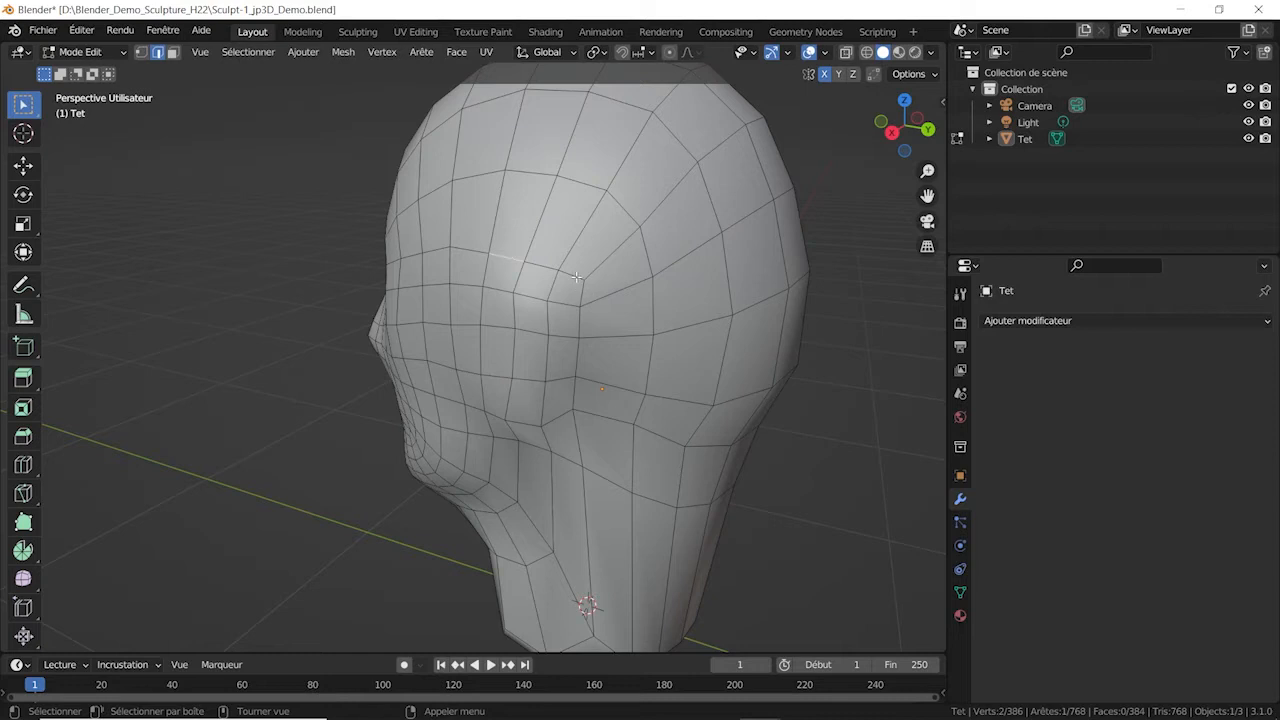
ctrl+click(576, 276)
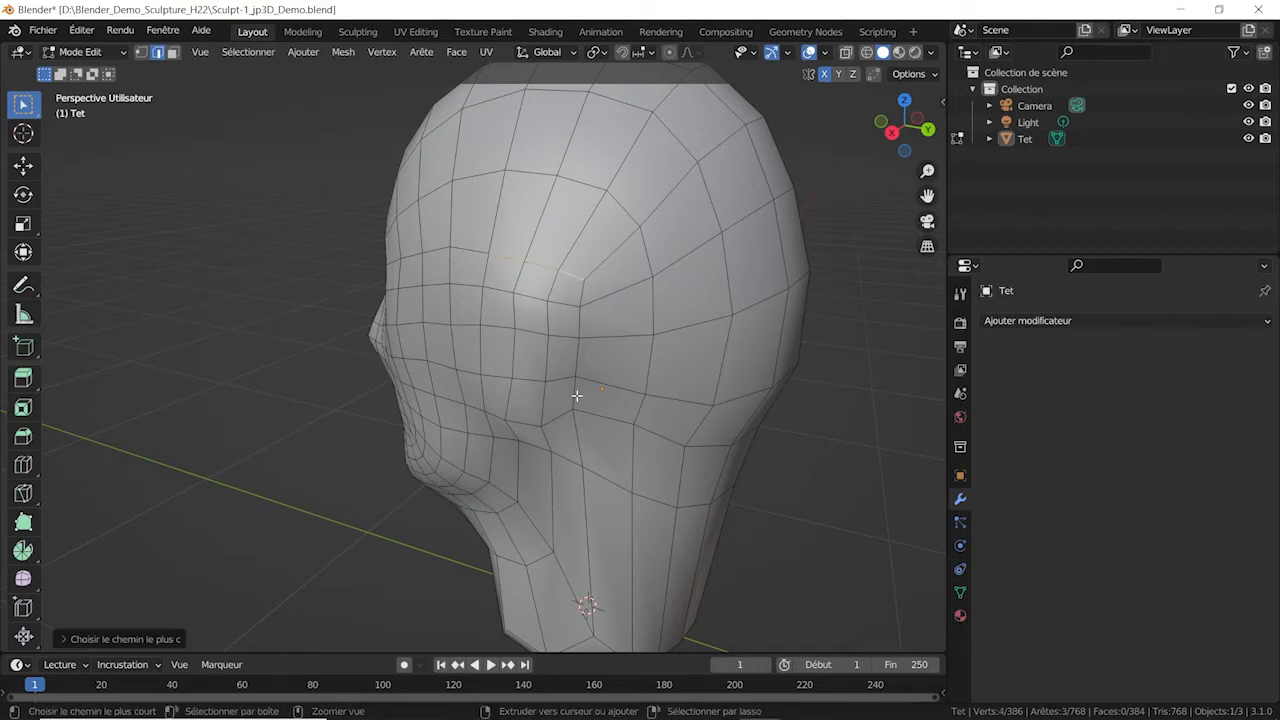
middle_drag(575, 386, 571, 374)
ctrl+click(573, 375)
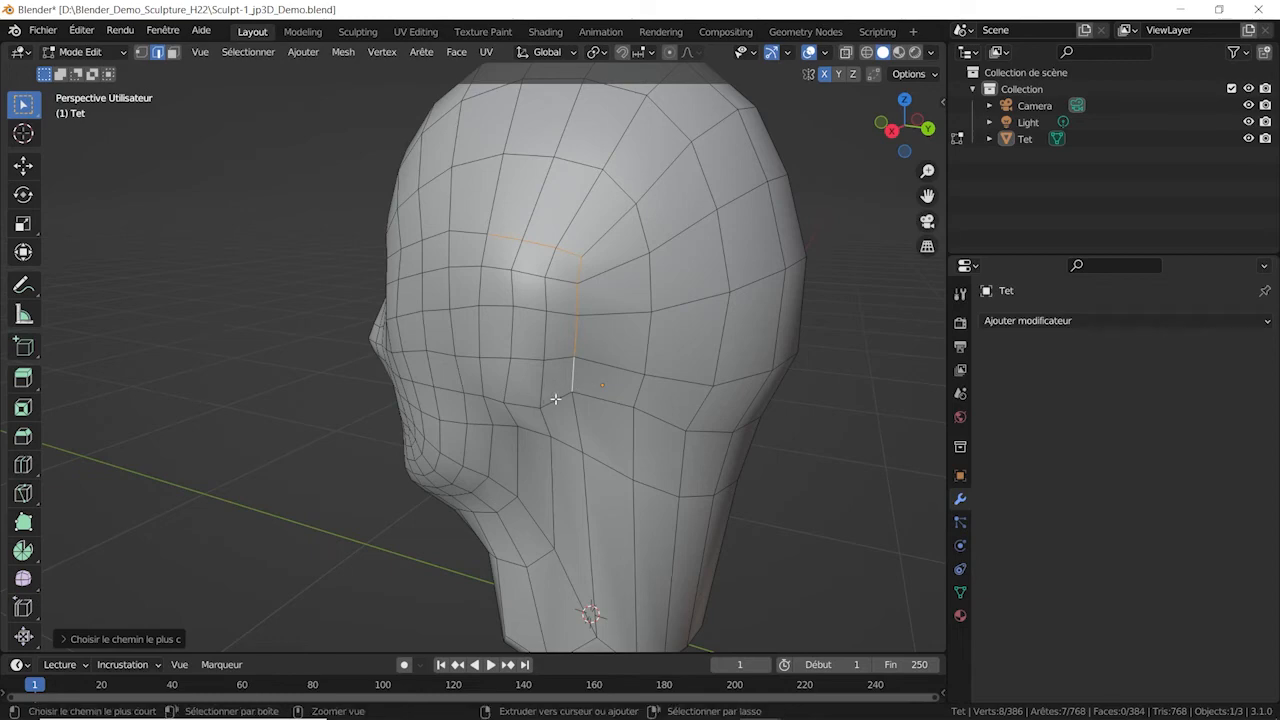
ctrl+click(547, 399)
middle_drag(552, 398, 615, 382)
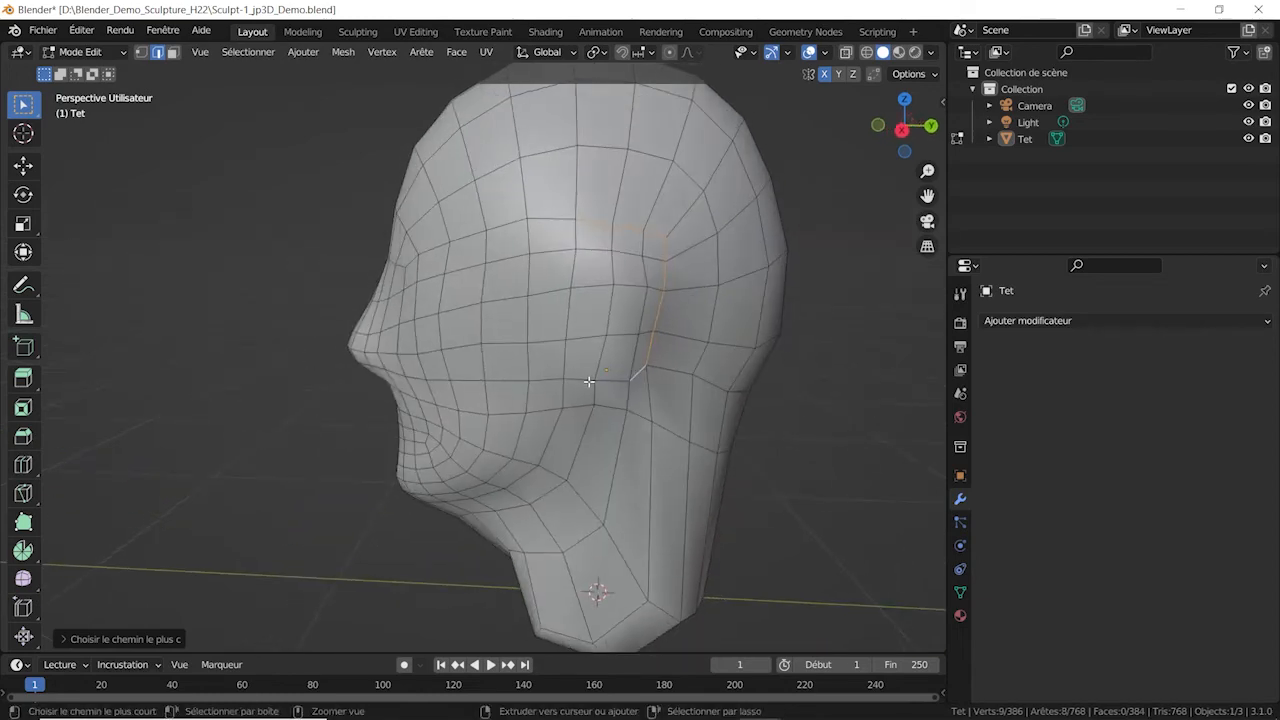
ctrl+click(586, 379)
- Add the matching edge path on the opposite side of the head to the selection and show both in wireframe shading
middle_drag(716, 400, 394, 416)
shift+click(415, 263)
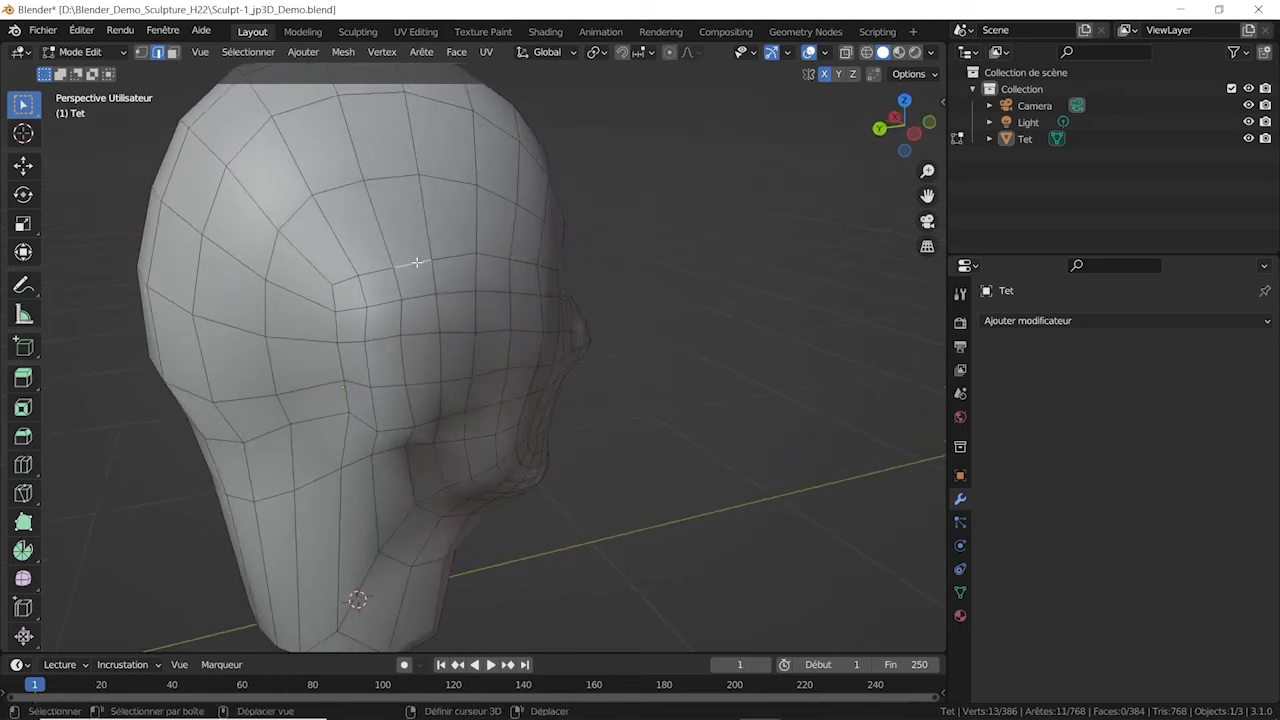
ctrl+click(352, 278)
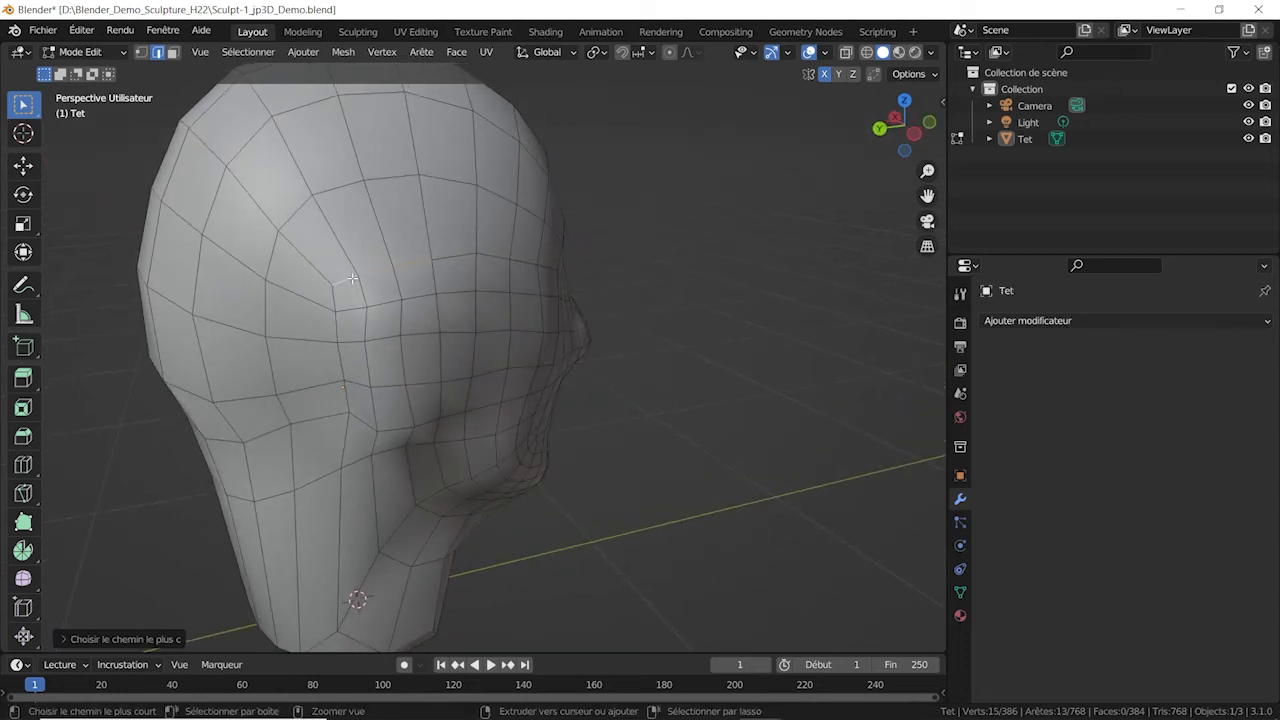
ctrl+click(343, 398)
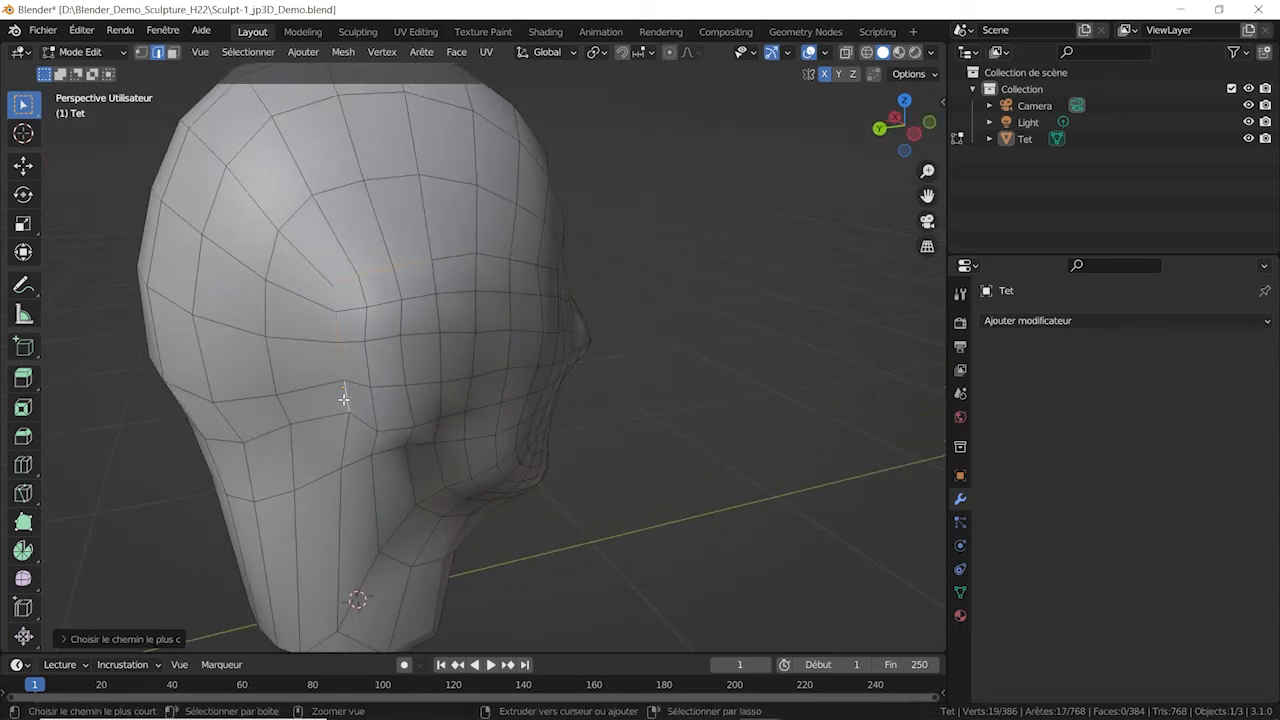
ctrl+click(395, 433)
mouse_move(491, 449)
middle_down()
mouse_move(457, 434)
mouse_move(812, 433)
mouse_move(688, 446)
mouse_move(785, 438)
middle_up()
click(868, 54)
mouse_move(472, 305)
middle_down()
mouse_move(640, 297)
mouse_move(470, 305)
mouse_move(480, 310)
middle_up()
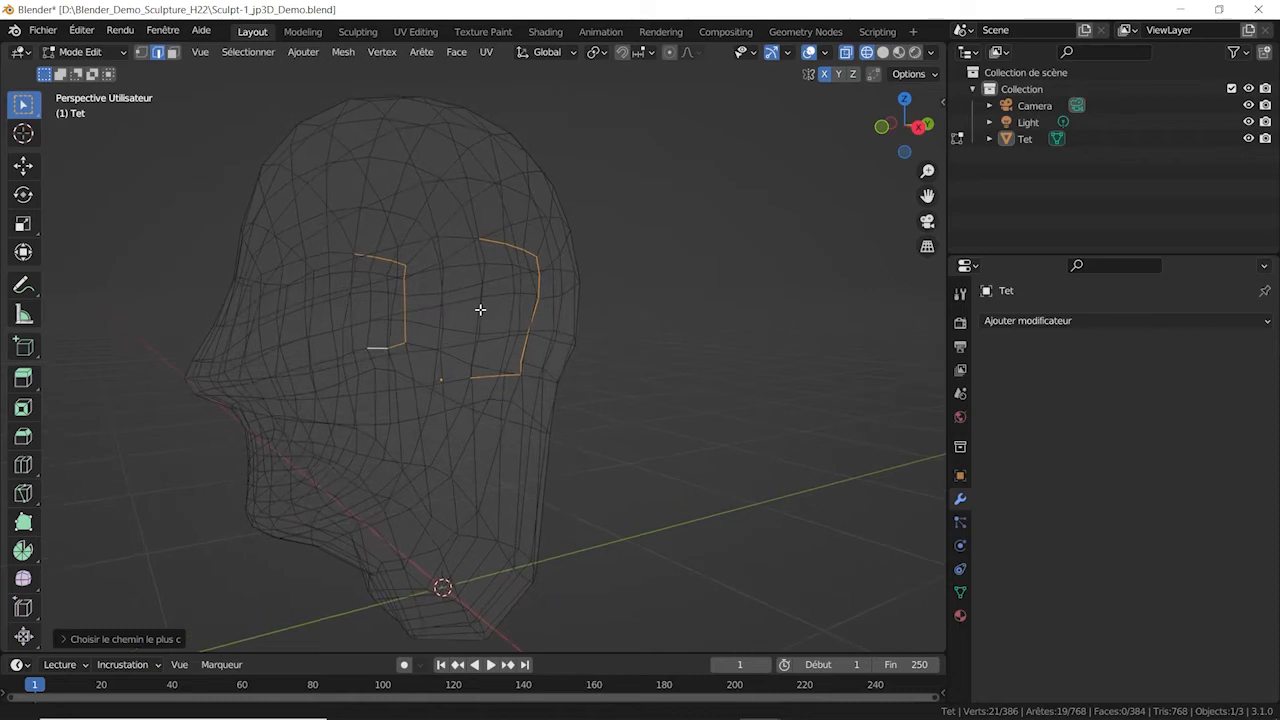
- Compare the commands offered for edges and for vertices to find where Mark Sharp (Marquer dur) is available
right_click(519, 462)
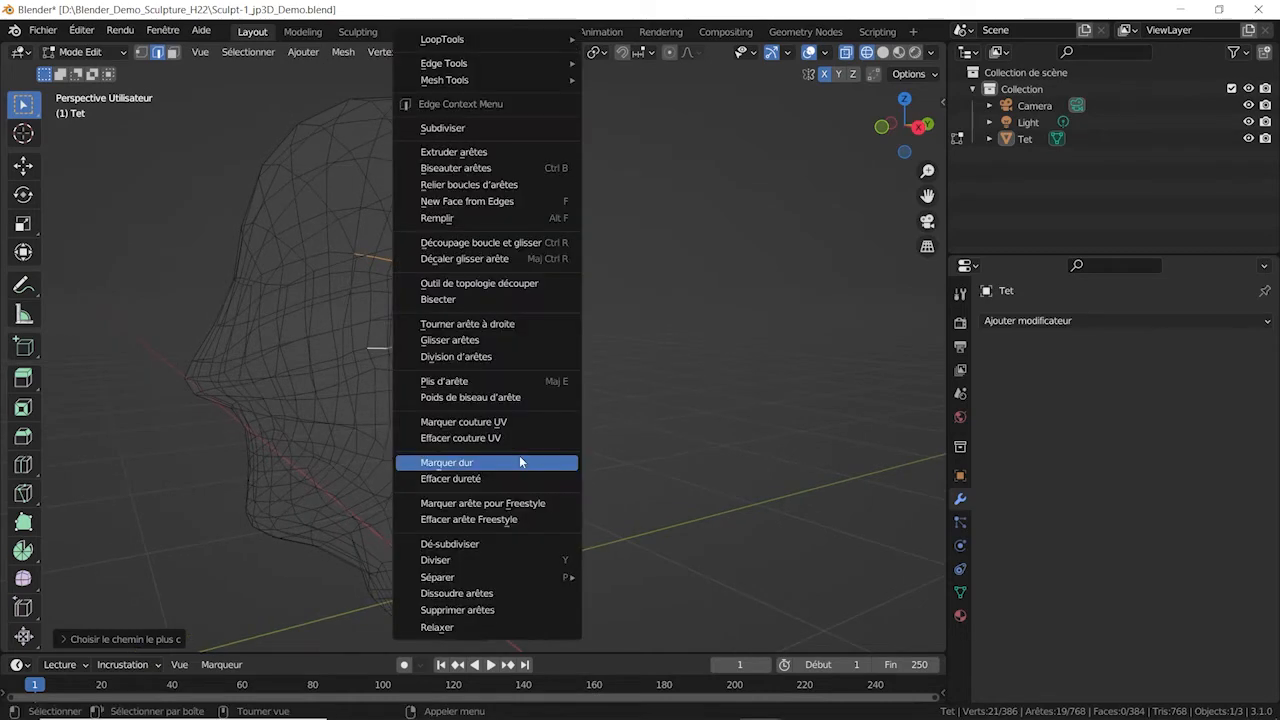
click(520, 461)
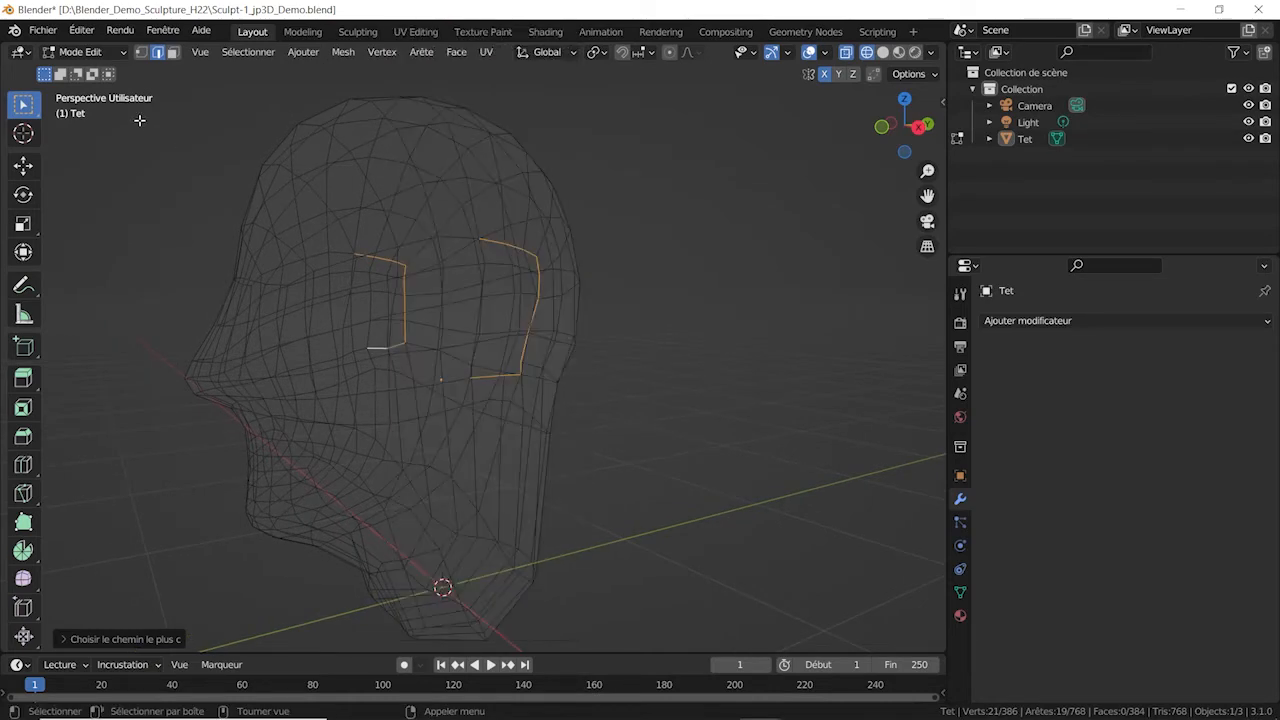
click(422, 53)
click(443, 355)
click(142, 55)
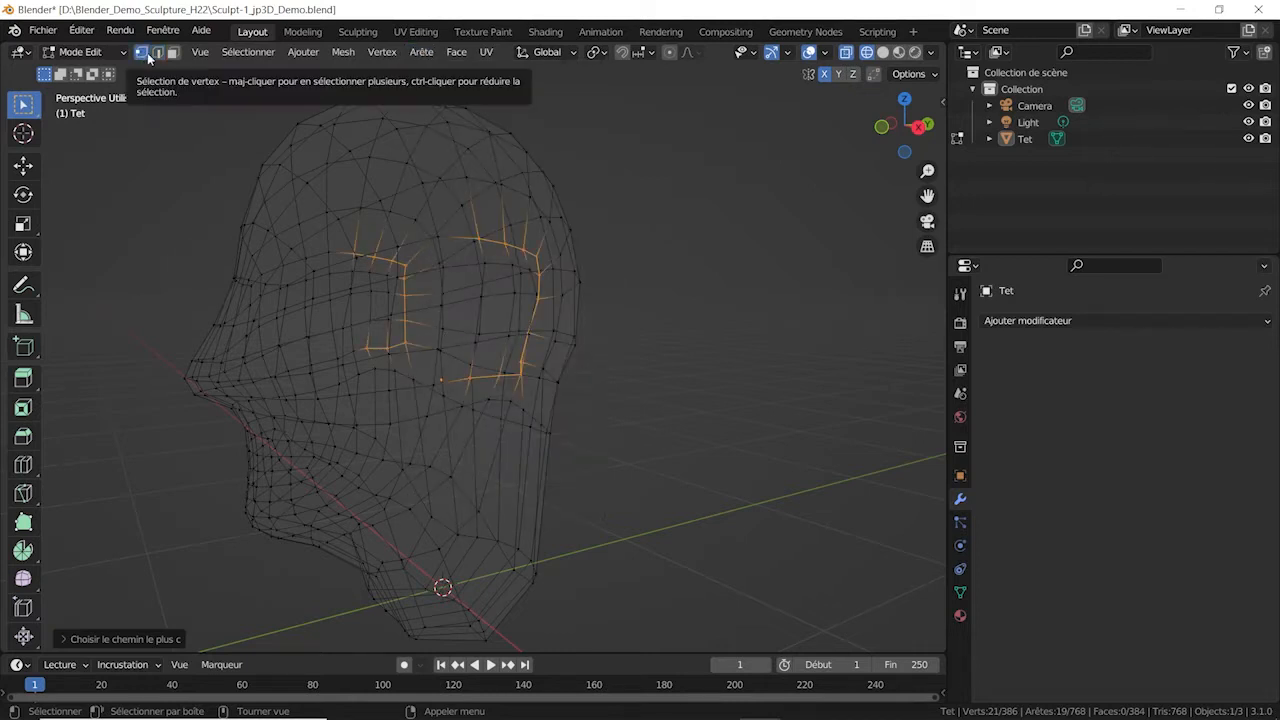
right_click(531, 195)
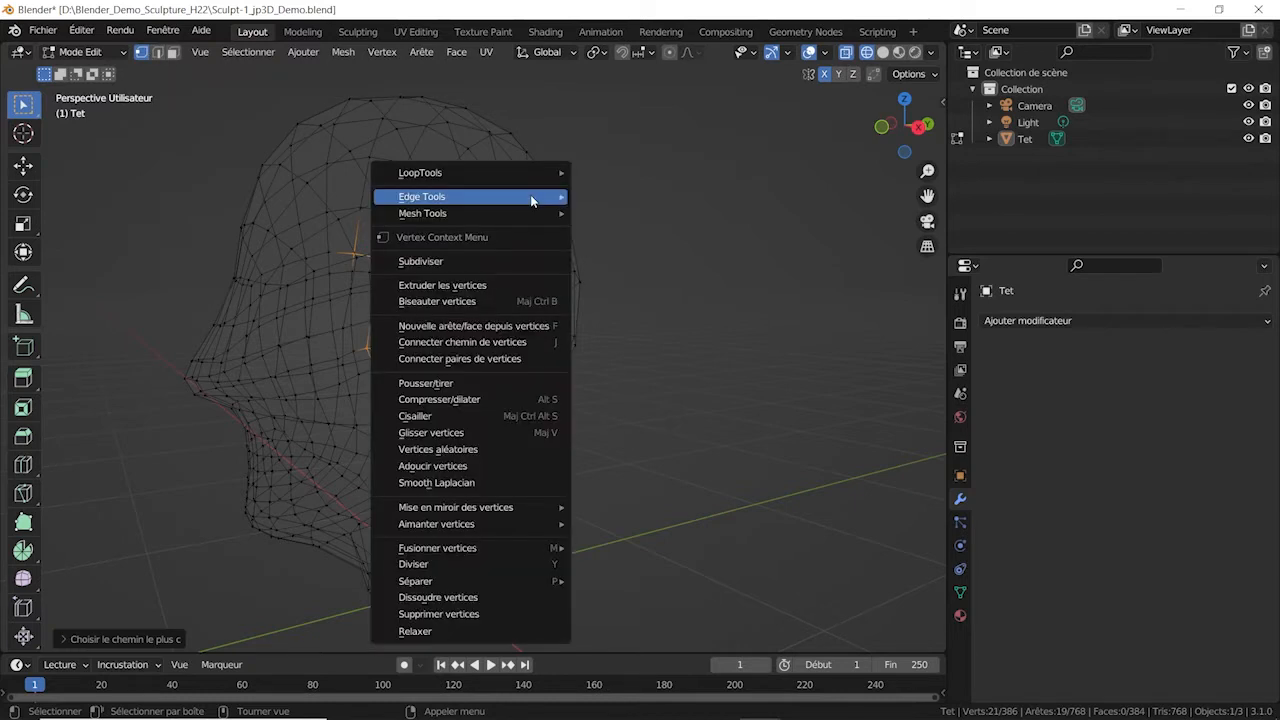
mouse_move(531, 197)
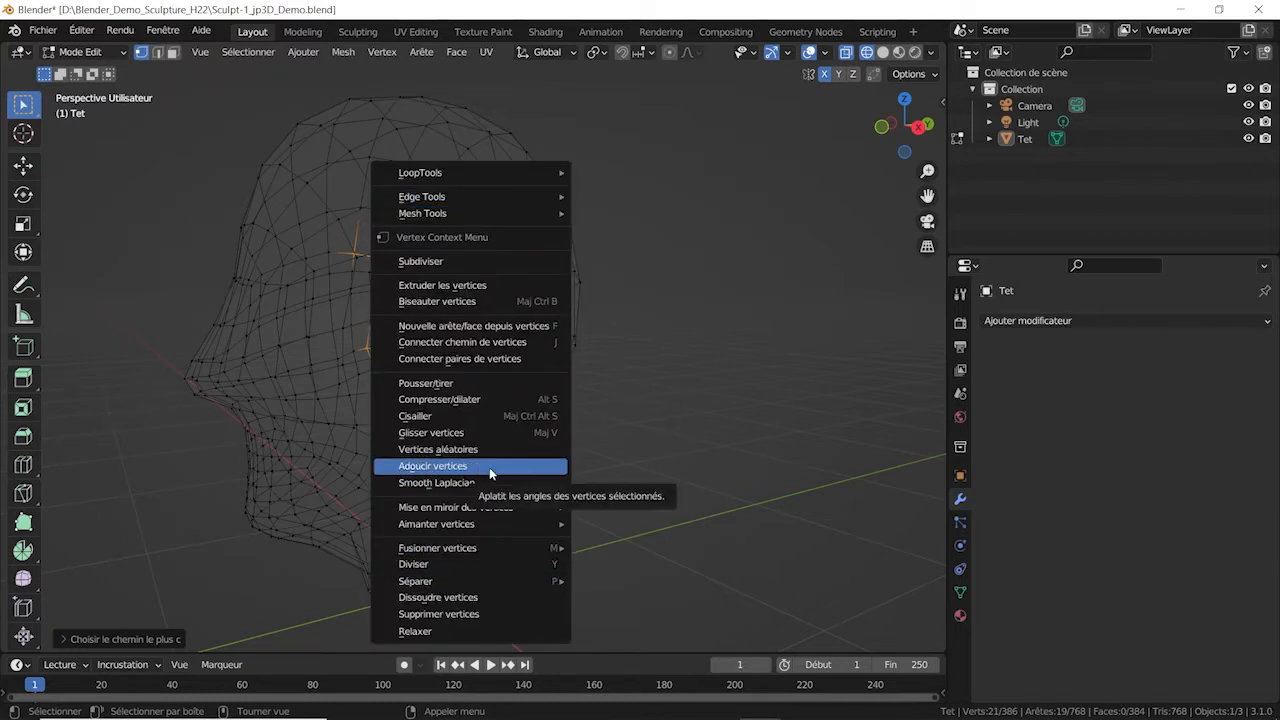
click(489, 467)
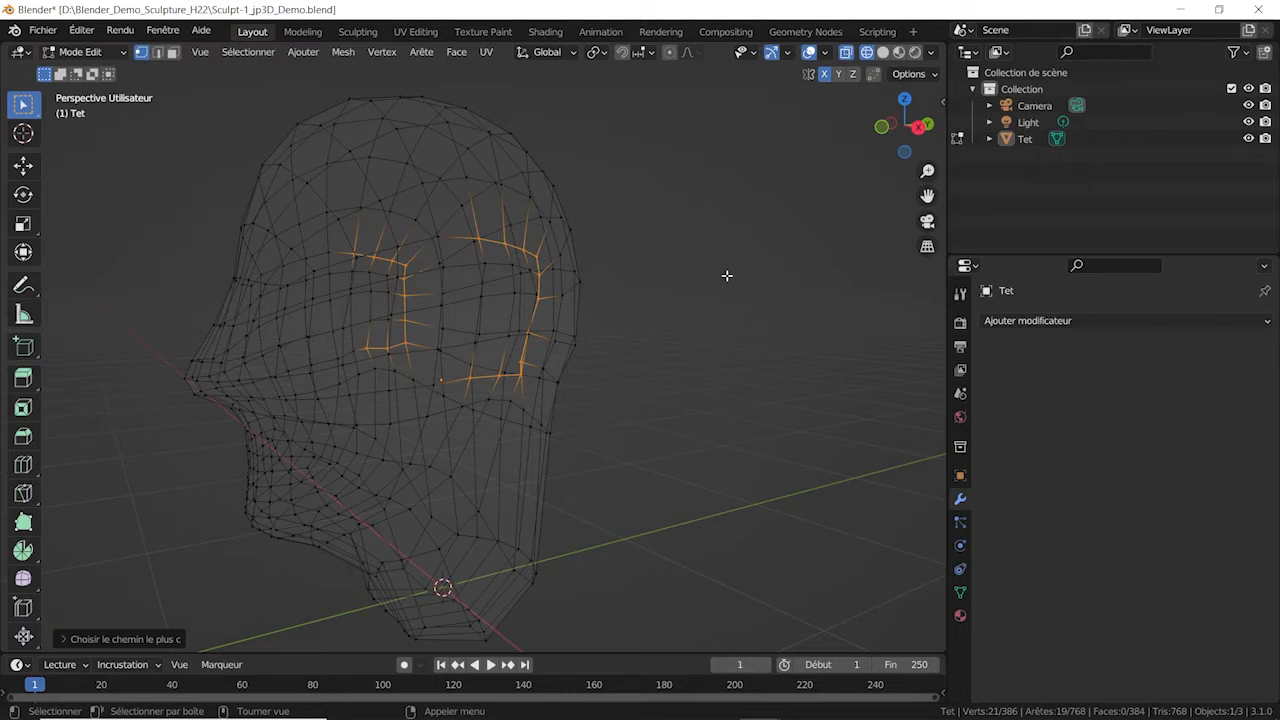
- Try edge, face and combined edge-face selection modes, and undo back to the selected edge paths
key(2)
key(3)
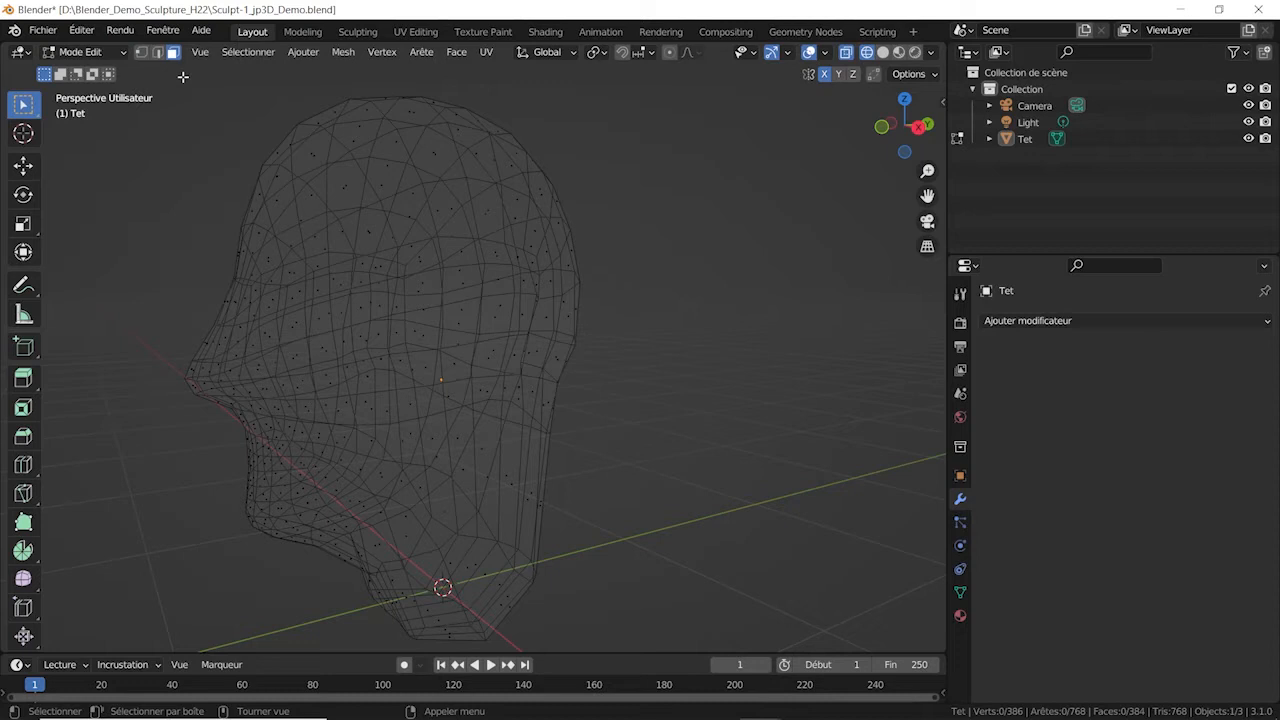
key(shift+2)
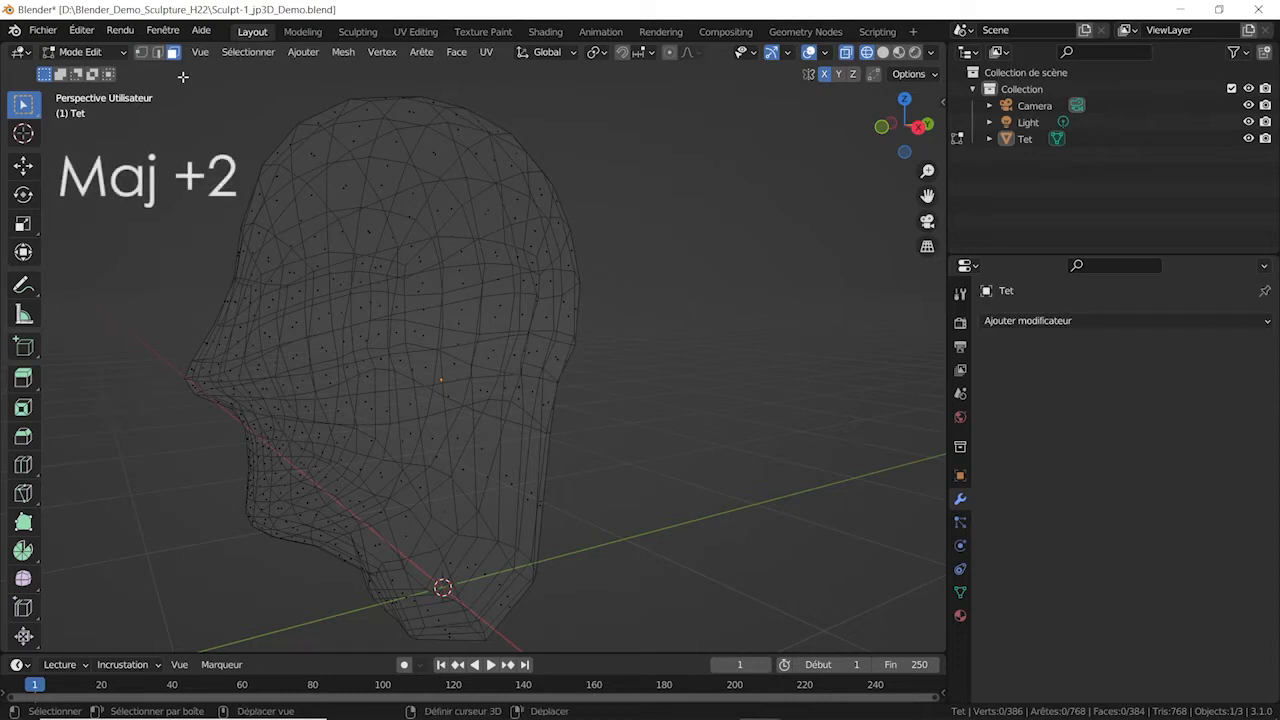
key(shift+2)
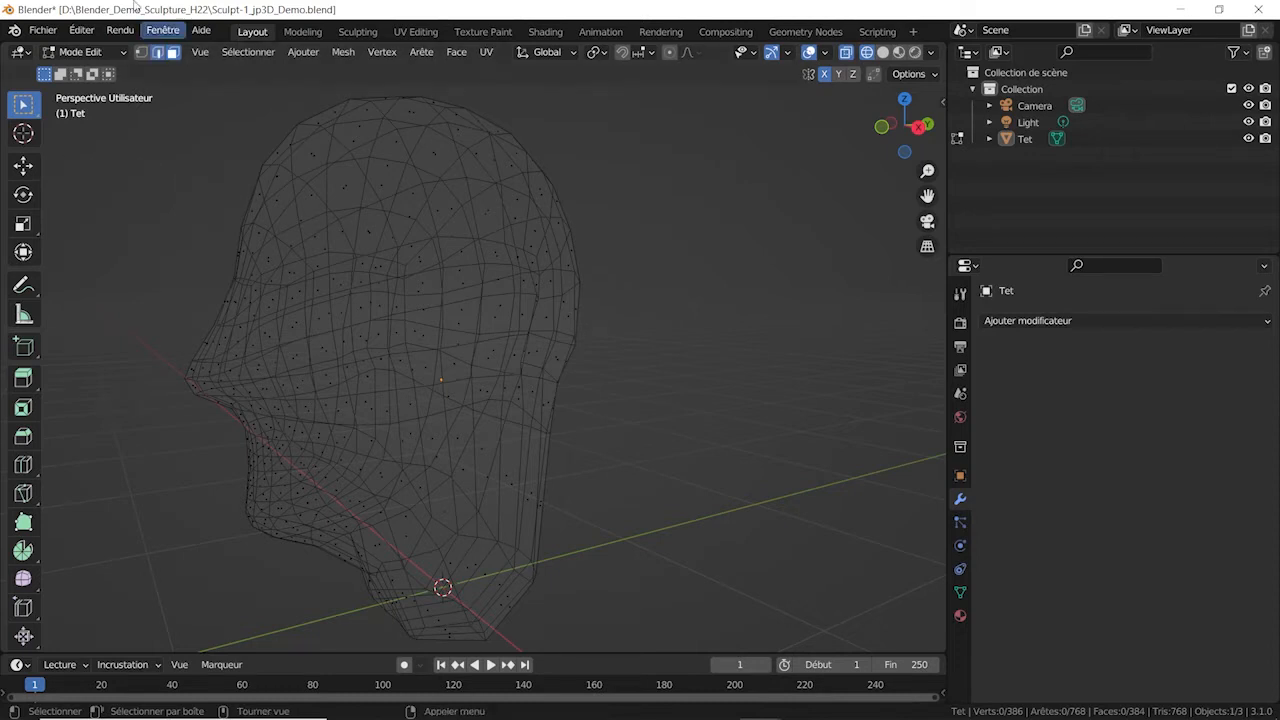
key(ctrl+z)
key(ctrl+z)
key(ctrl+z)
key(ctrl+z)
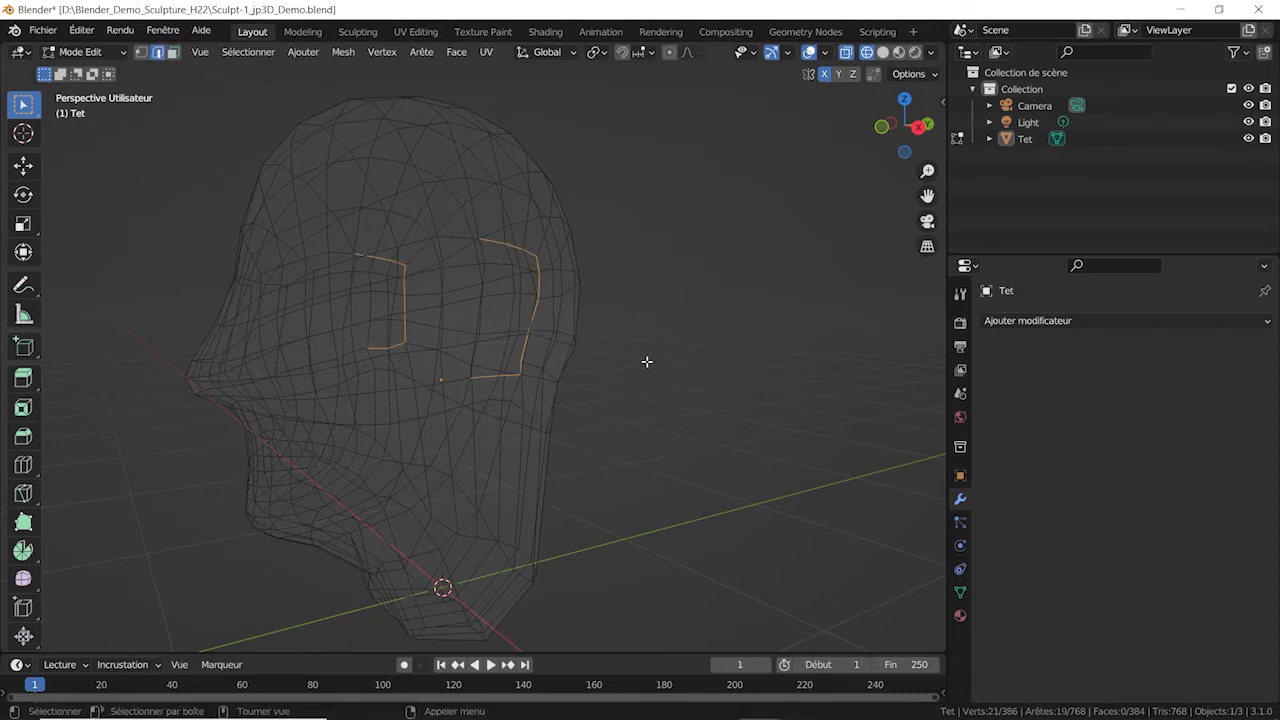
- Mark the selected edge paths as sharp (Marquer dur) and return to Object Mode with solid shading
right_click(580, 271)
click(533, 459)
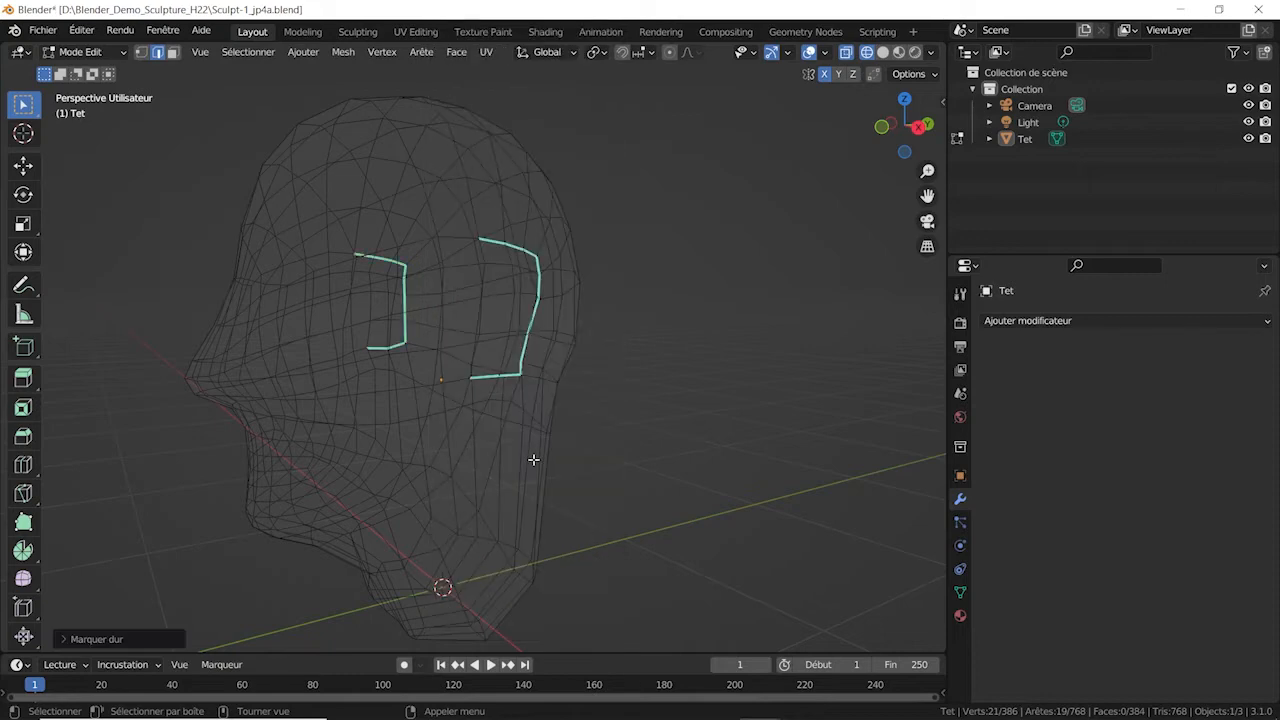
click(118, 56)
click(100, 72)
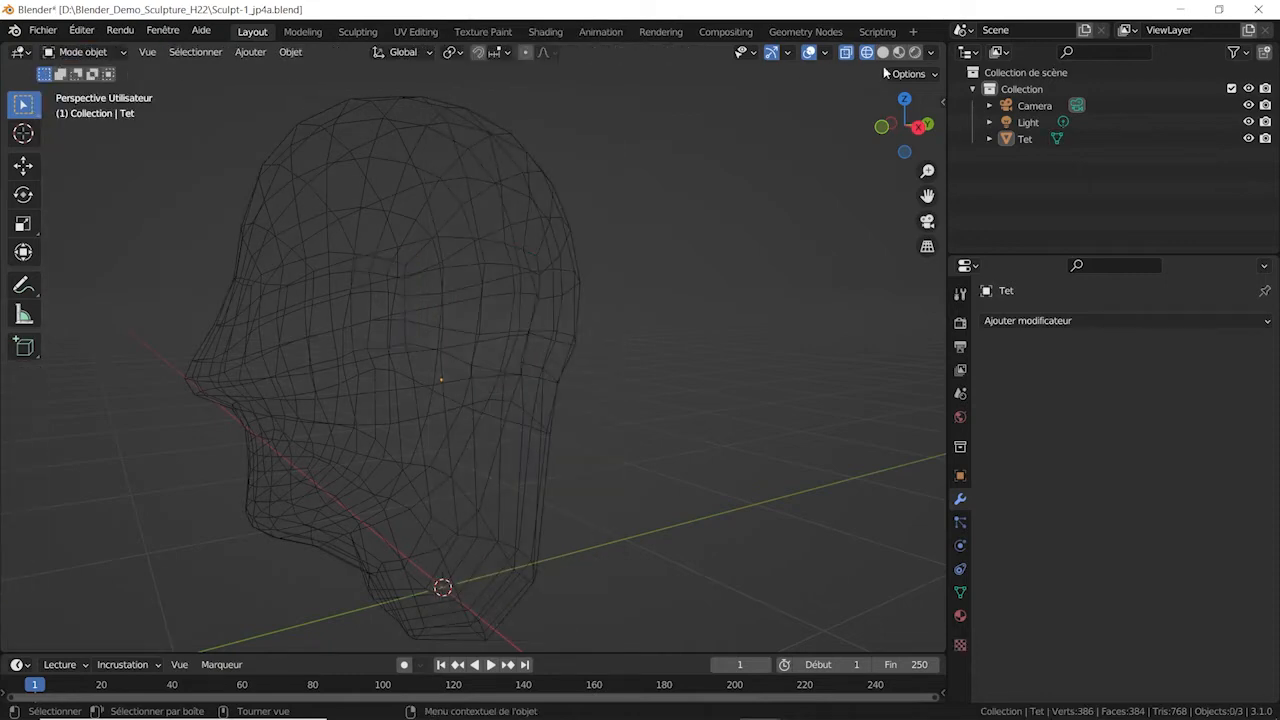
click(884, 53)
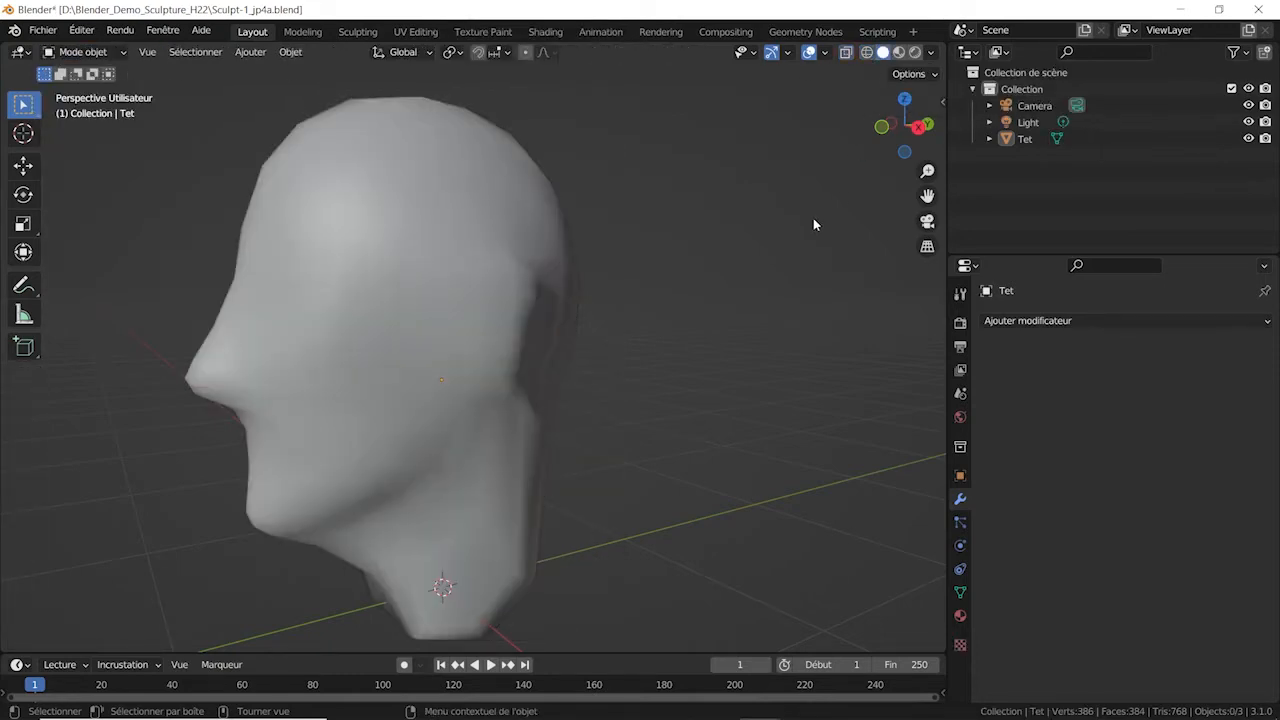
mouse_move(813, 218)
middle_down()
mouse_move(662, 255)
mouse_move(675, 203)
mouse_move(706, 246)
mouse_move(680, 280)
mouse_move(694, 262)
middle_up()
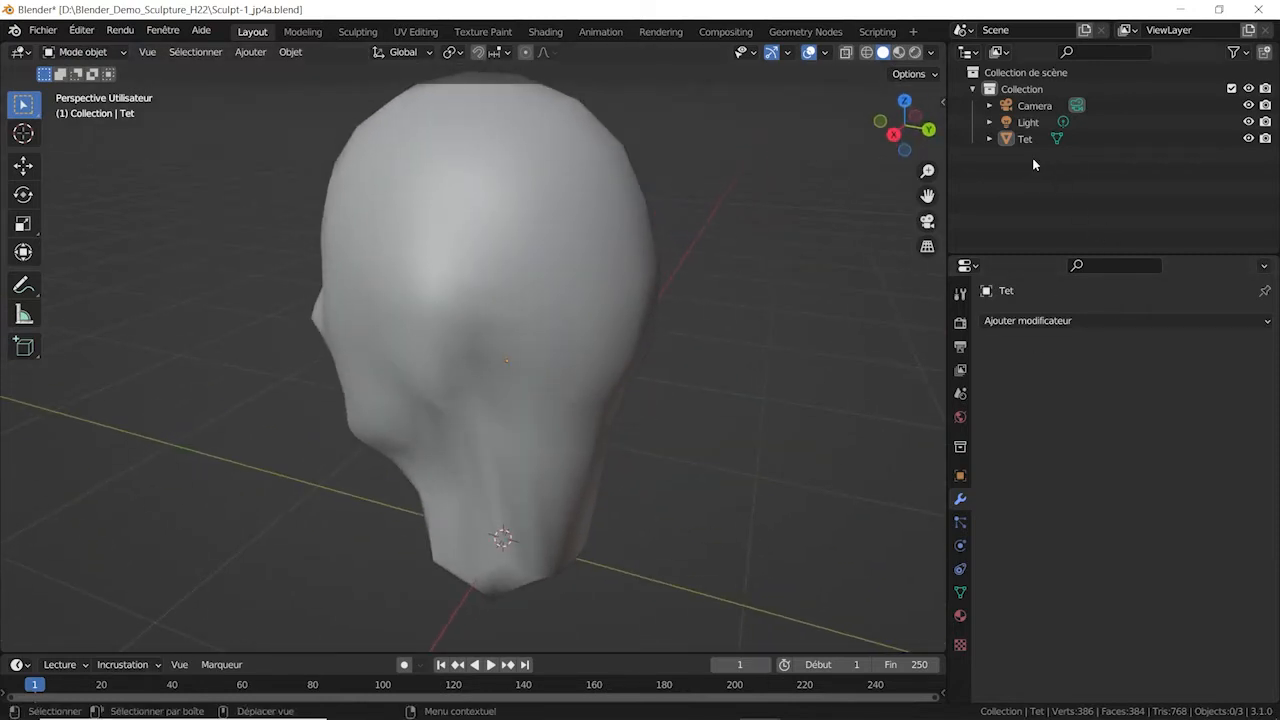
- Add an Edge Split (Division d'arêtes) modifier to the Tet head and inspect the split edges near the ear area
click(1010, 139)
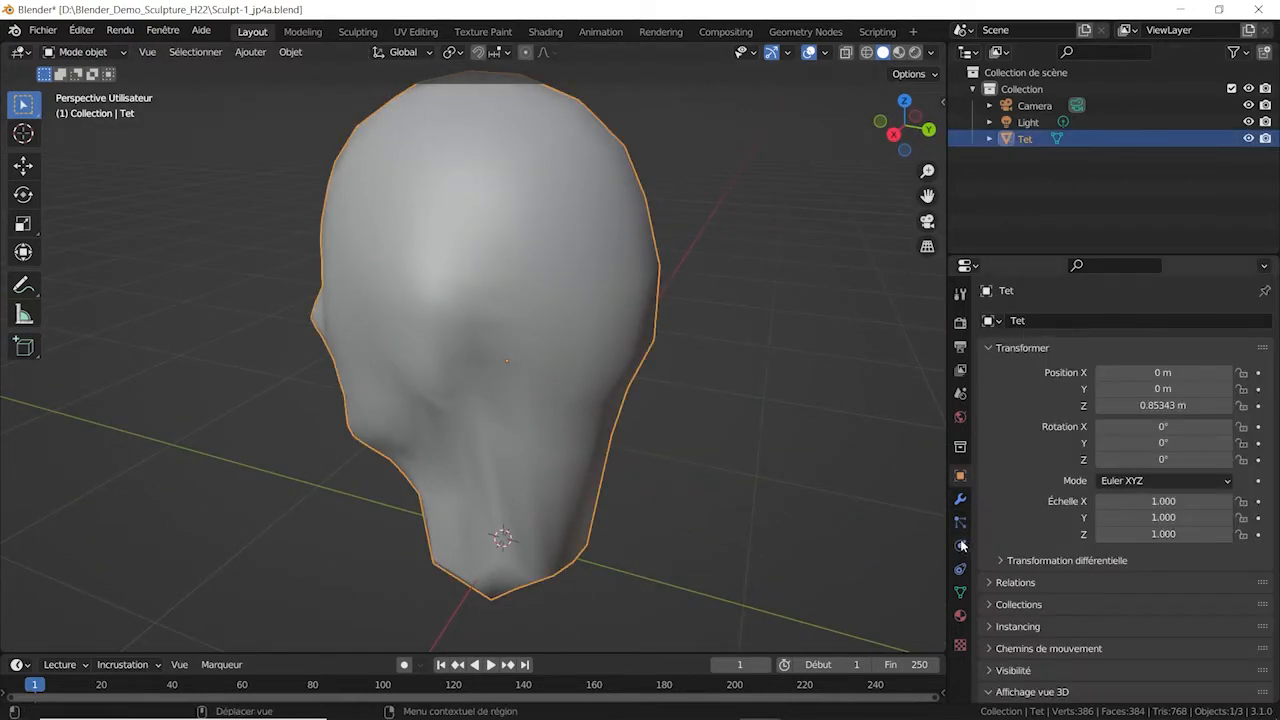
click(960, 498)
click(1080, 320)
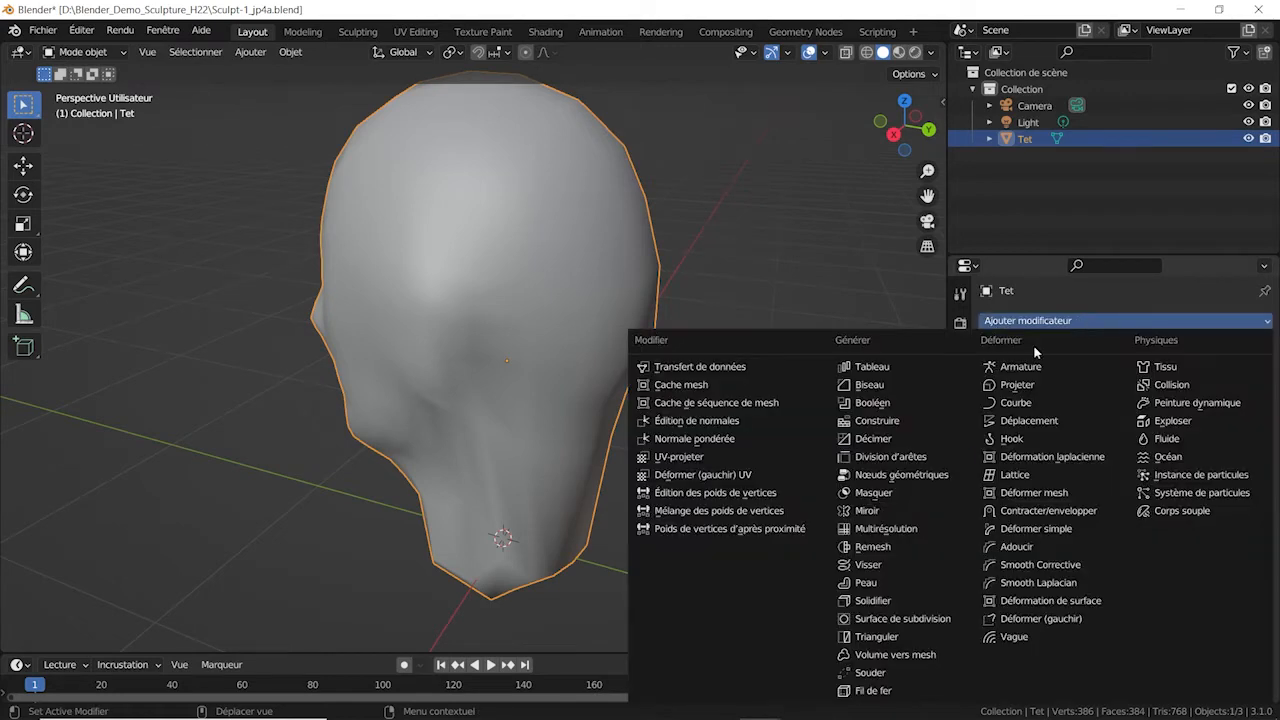
click(890, 456)
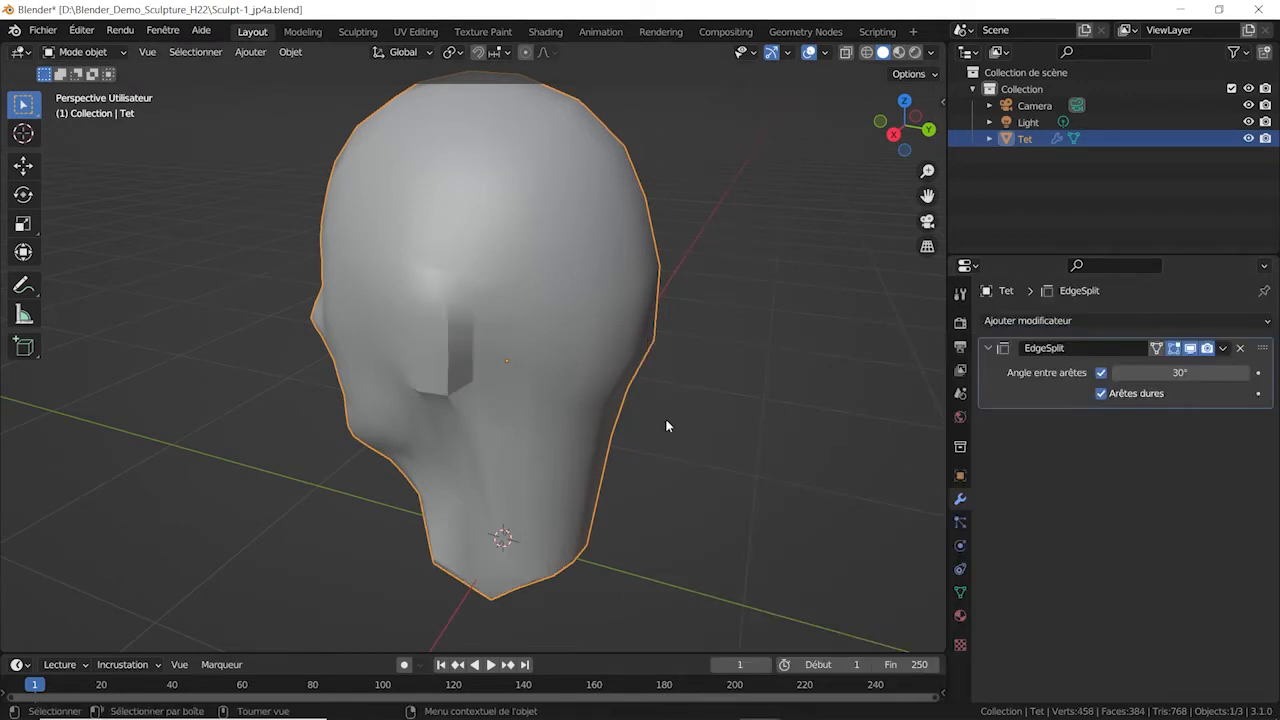
middle_drag(689, 414, 508, 420)
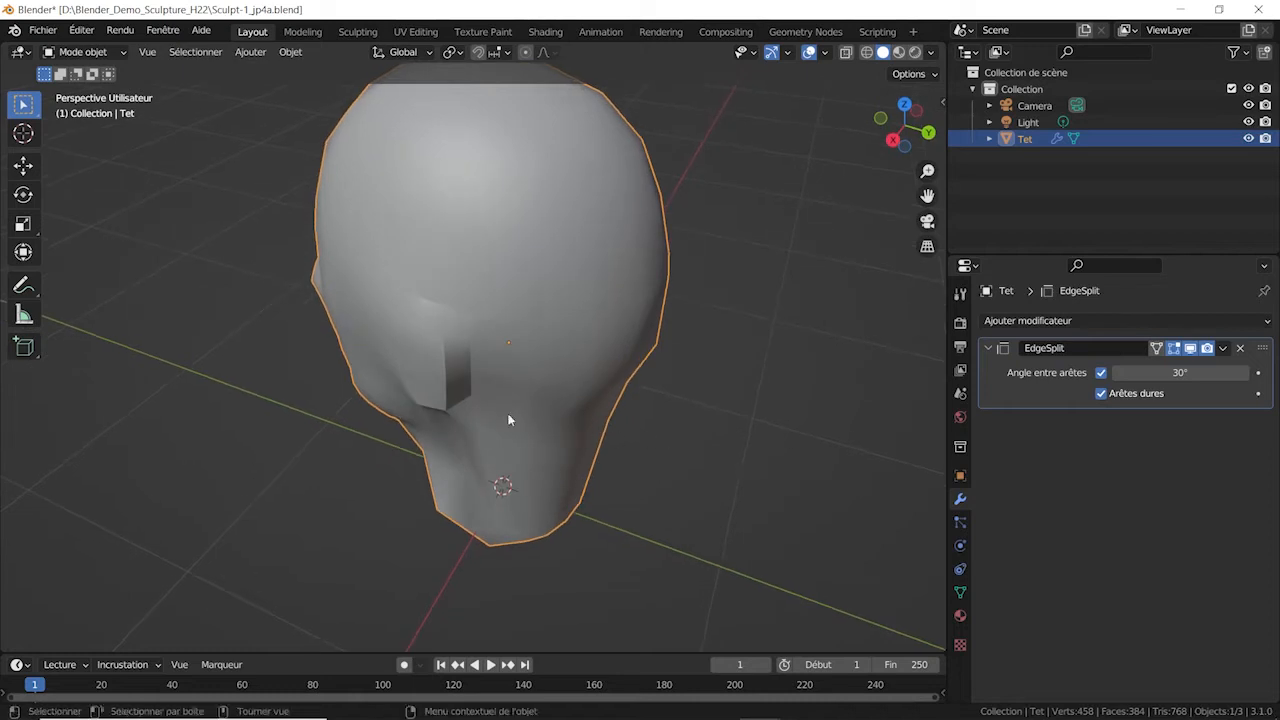
scroll(653, 407, up, 5)
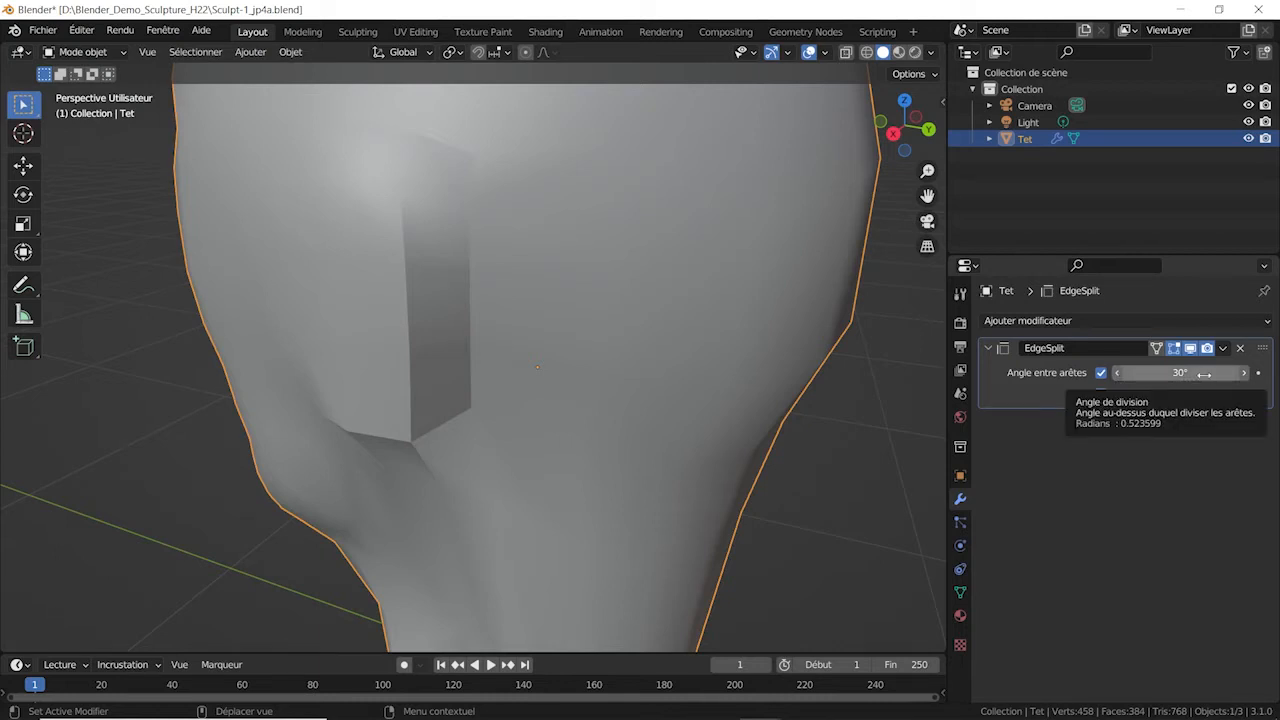
- Toggle the Edge Split modifier's edge angle (Angle entre arêtes) off and on again, and compare the shading around the head
click(1101, 373)
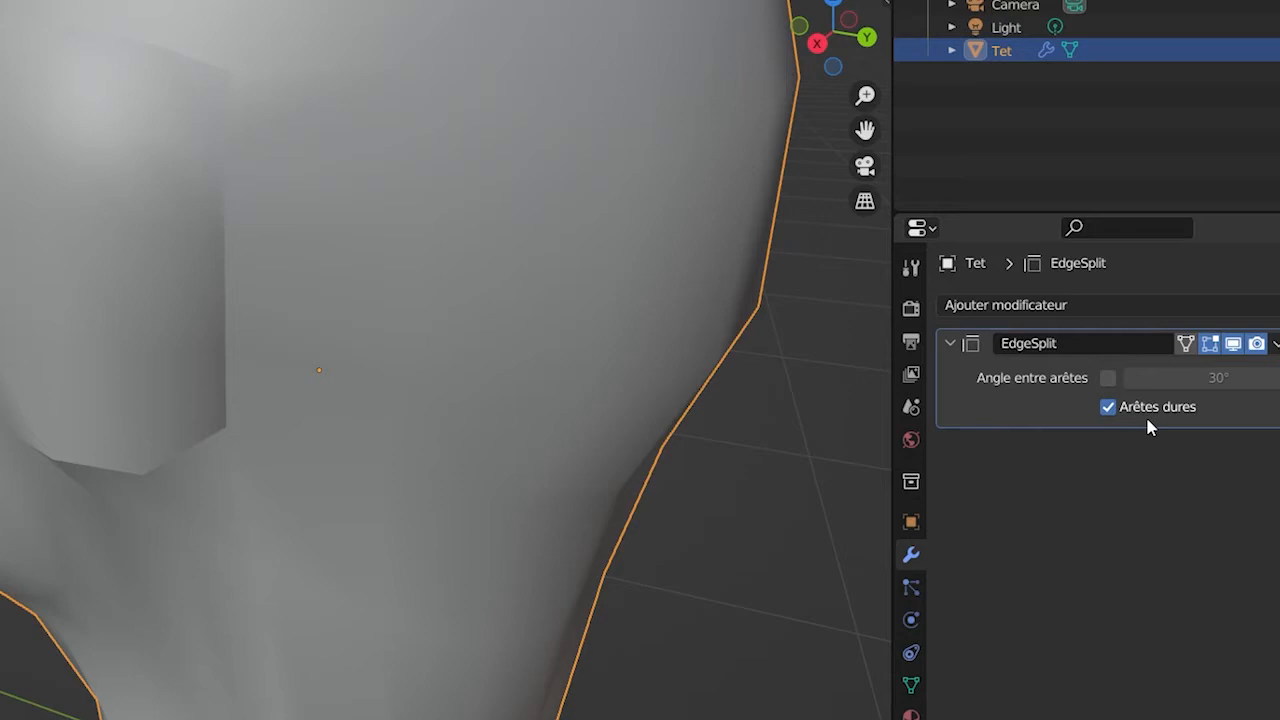
click(1110, 378)
click(1112, 379)
click(1108, 378)
scroll(442, 285, down, 4)
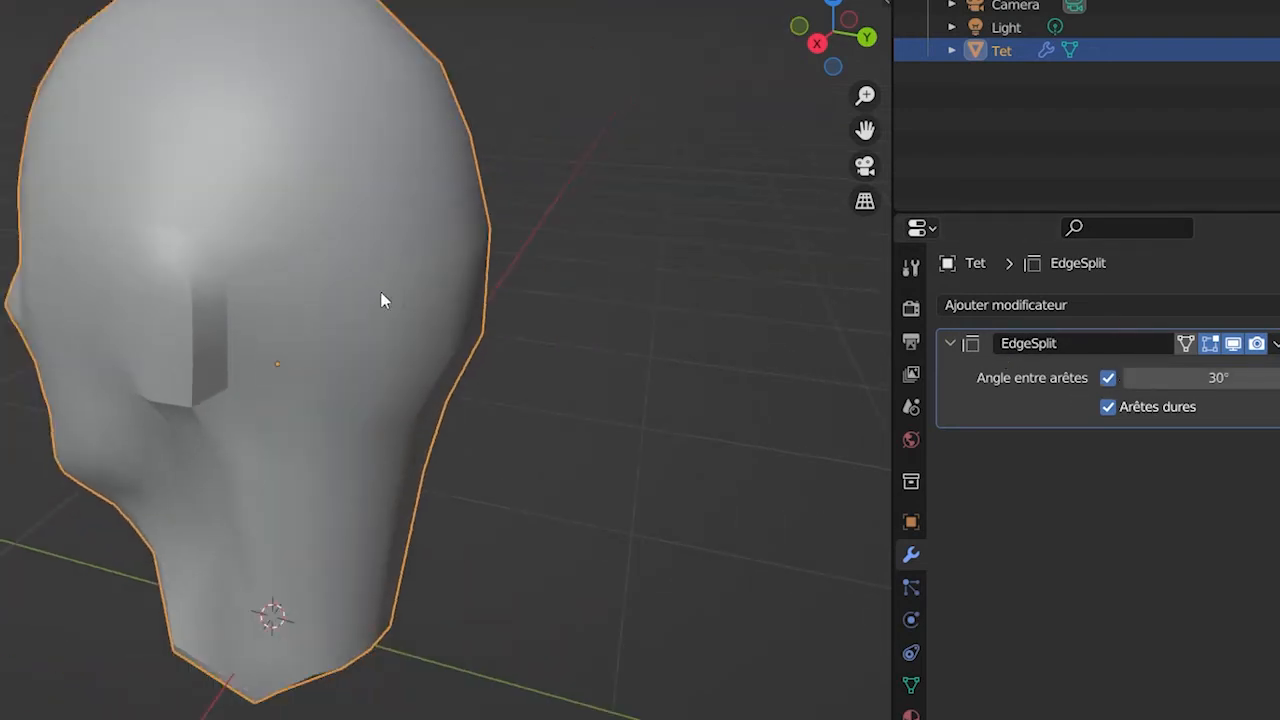
middle_drag(383, 297, 639, 160)
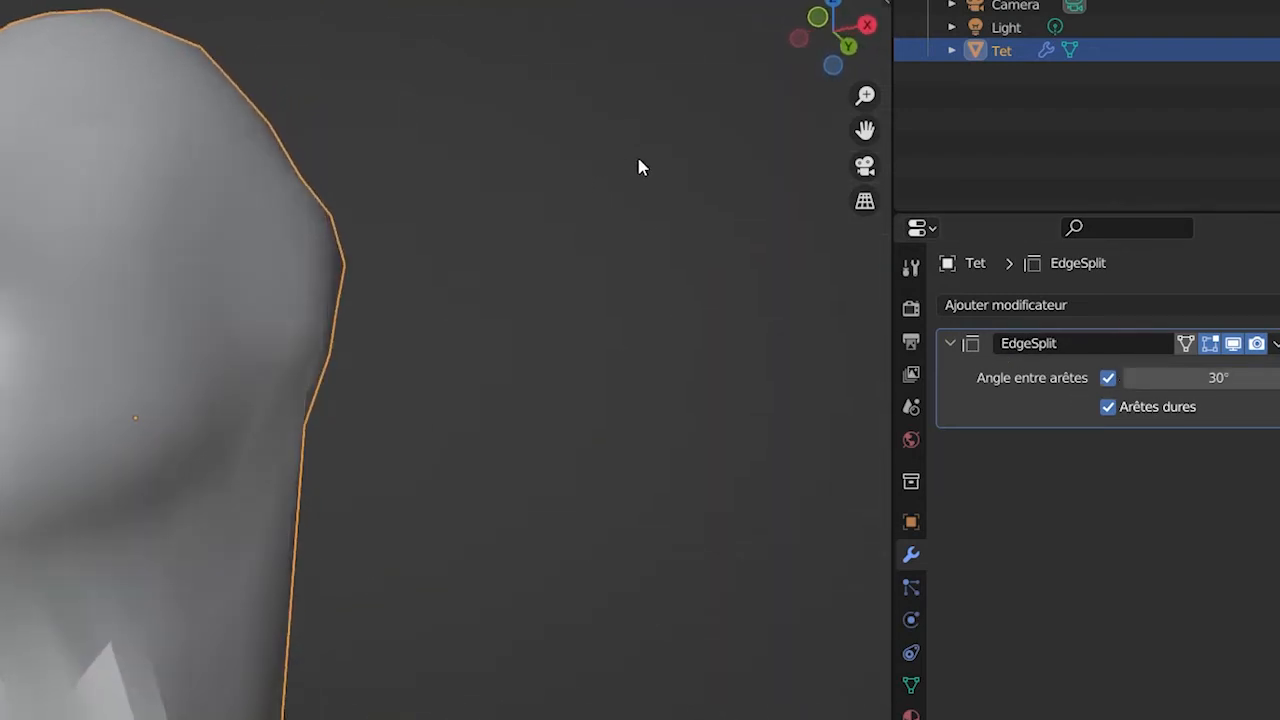
scroll(453, 457, down, 2)
middle_drag(224, 595, 277, 466)
scroll(277, 466, up, 2)
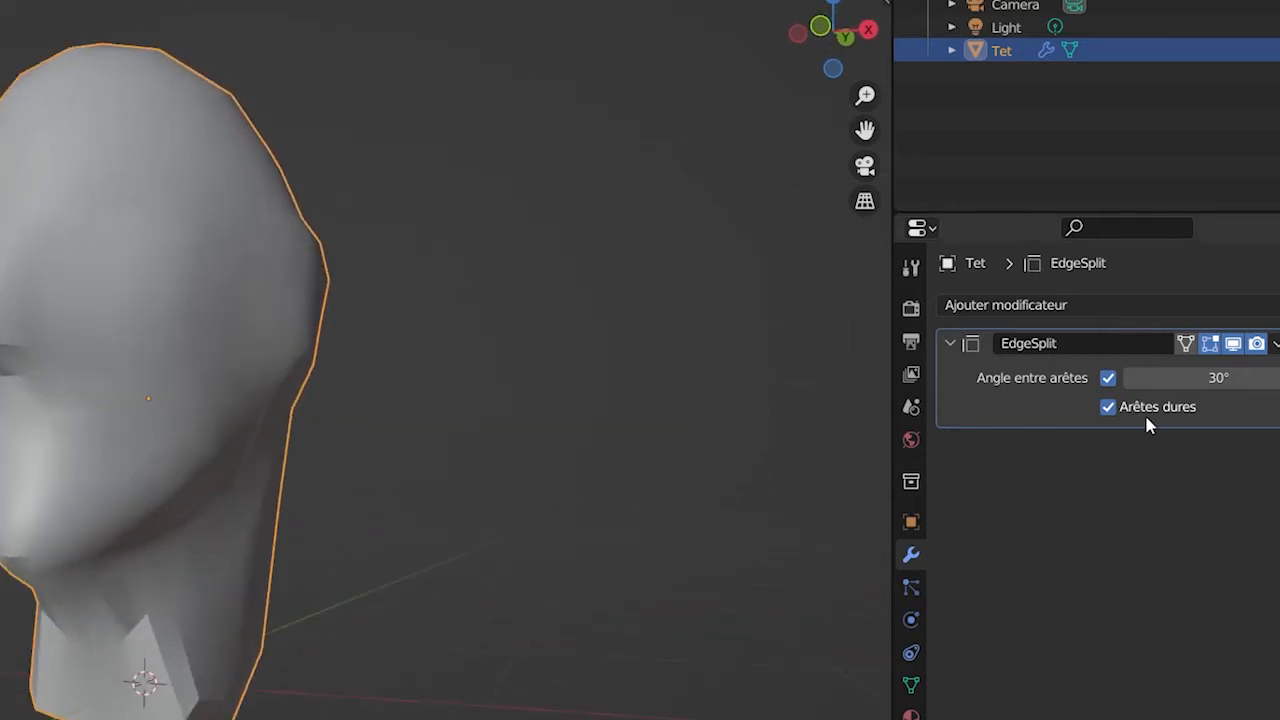
middle_drag(559, 402, 266, 467)
scroll(194, 324, up, 4)
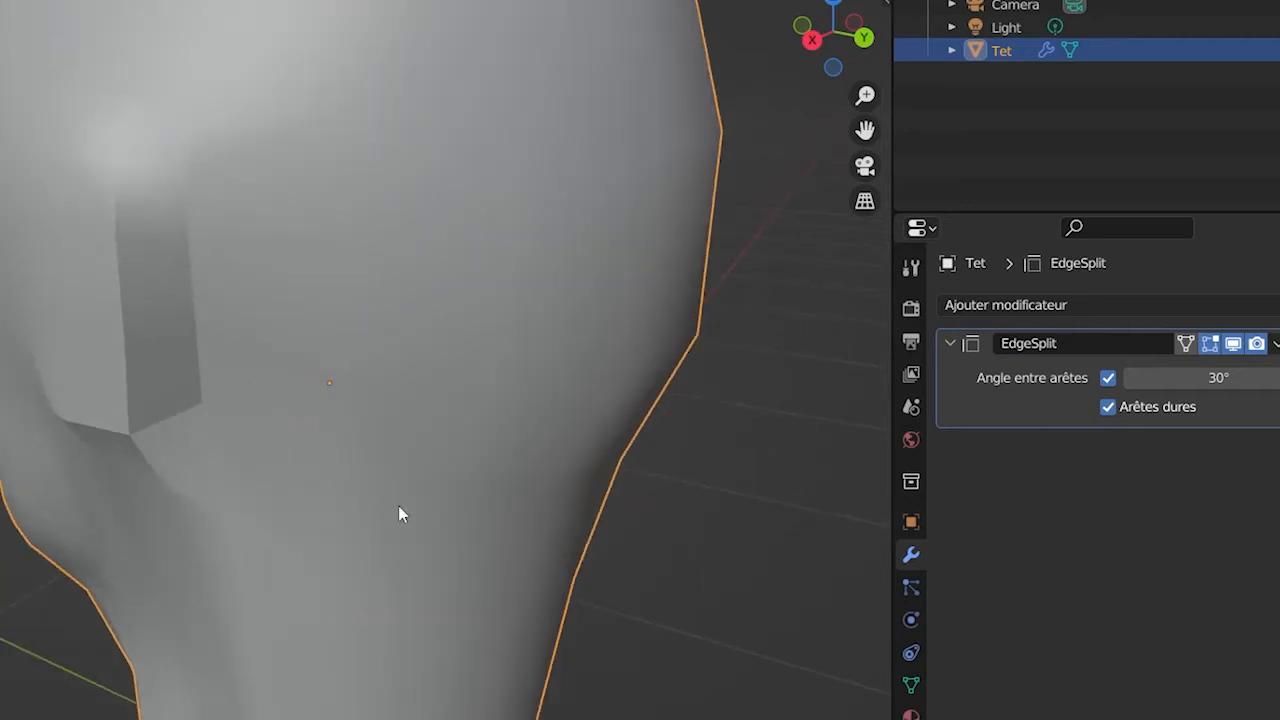
- Disable Sharp Edges (Arêtes dures) on the Edge Split modifier and try split angles of 25° and 26°
click(1107, 407)
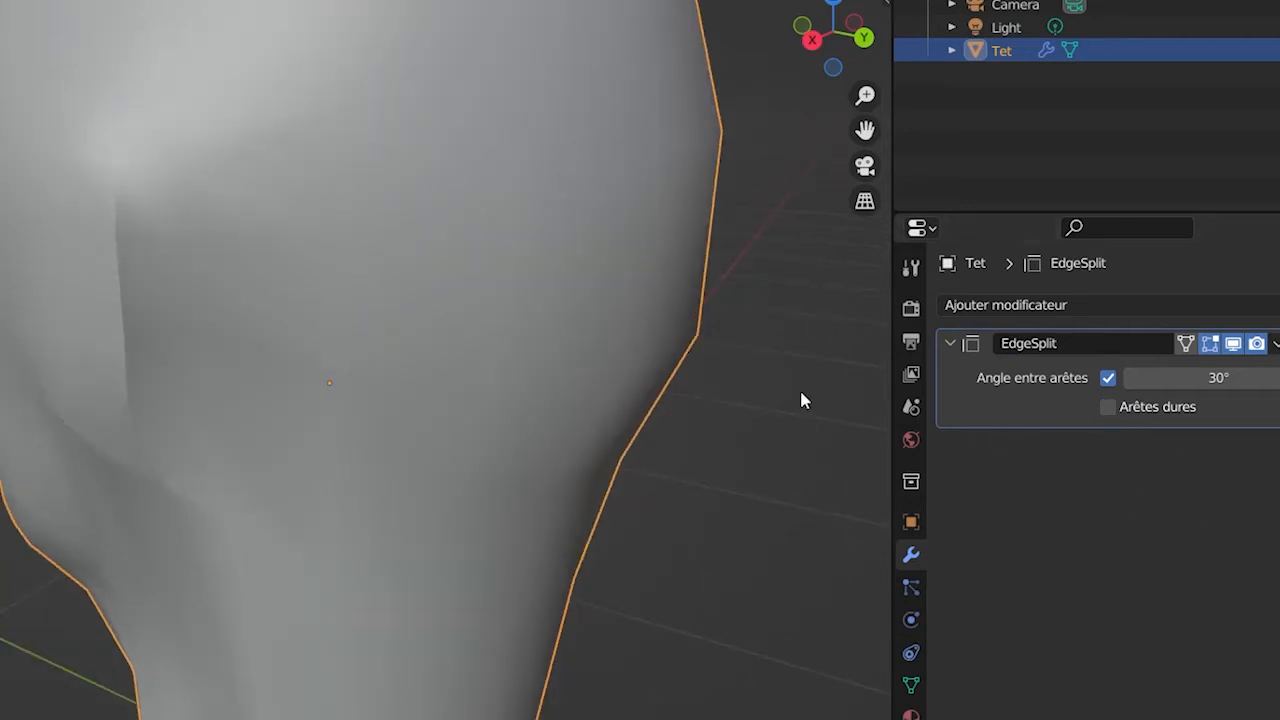
middle_drag(341, 375, 229, 391)
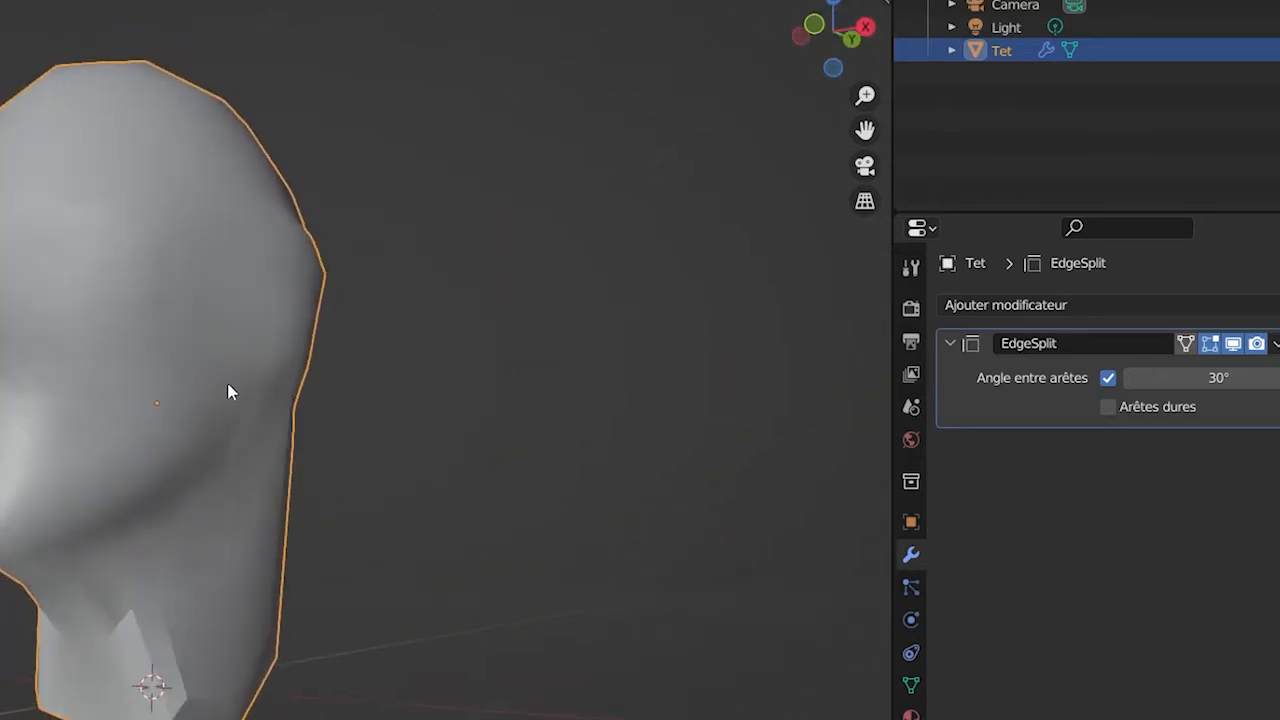
mouse_move(1150, 378)
mouse_down()
mouse_move(1210, 378)
mouse_move(940, 378)
mouse_move(1100, 378)
mouse_up()
scroll(283, 386, up, 3)
shift+middle_drag(247, 327, 351, 301)
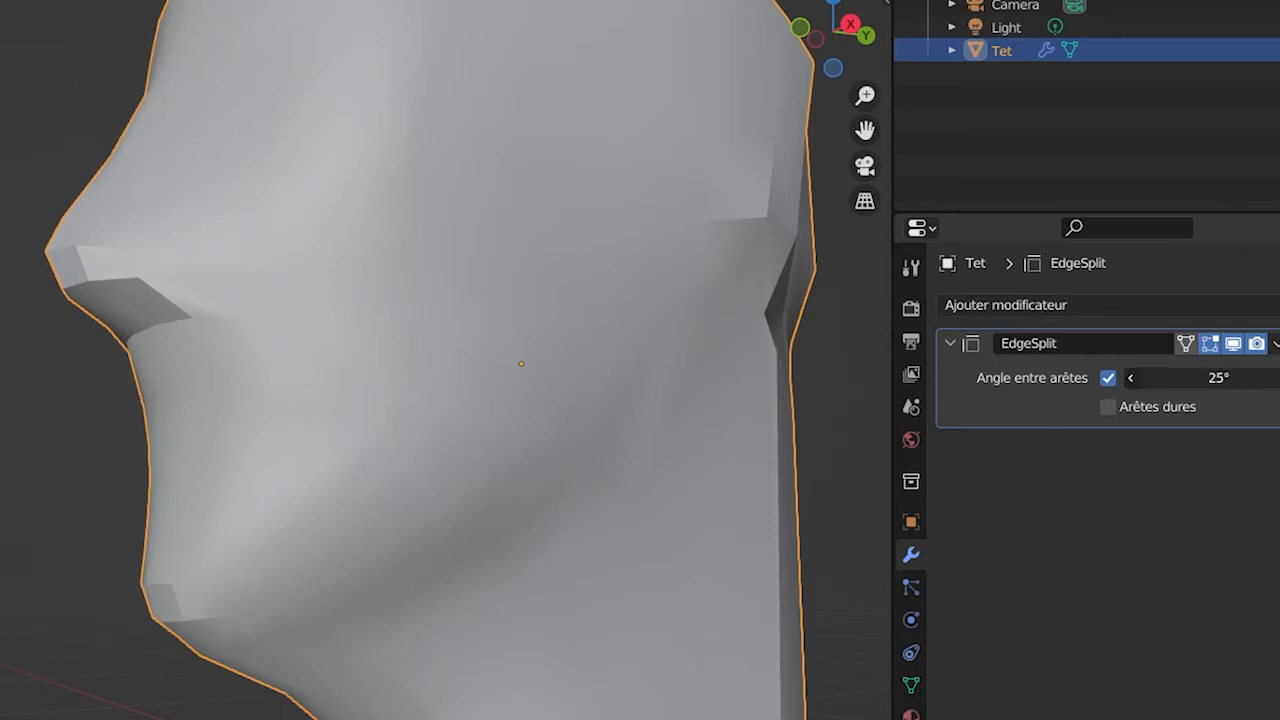
mouse_move(1170, 378)
mouse_down()
mouse_move(1270, 378)
mouse_move(1180, 378)
mouse_up()
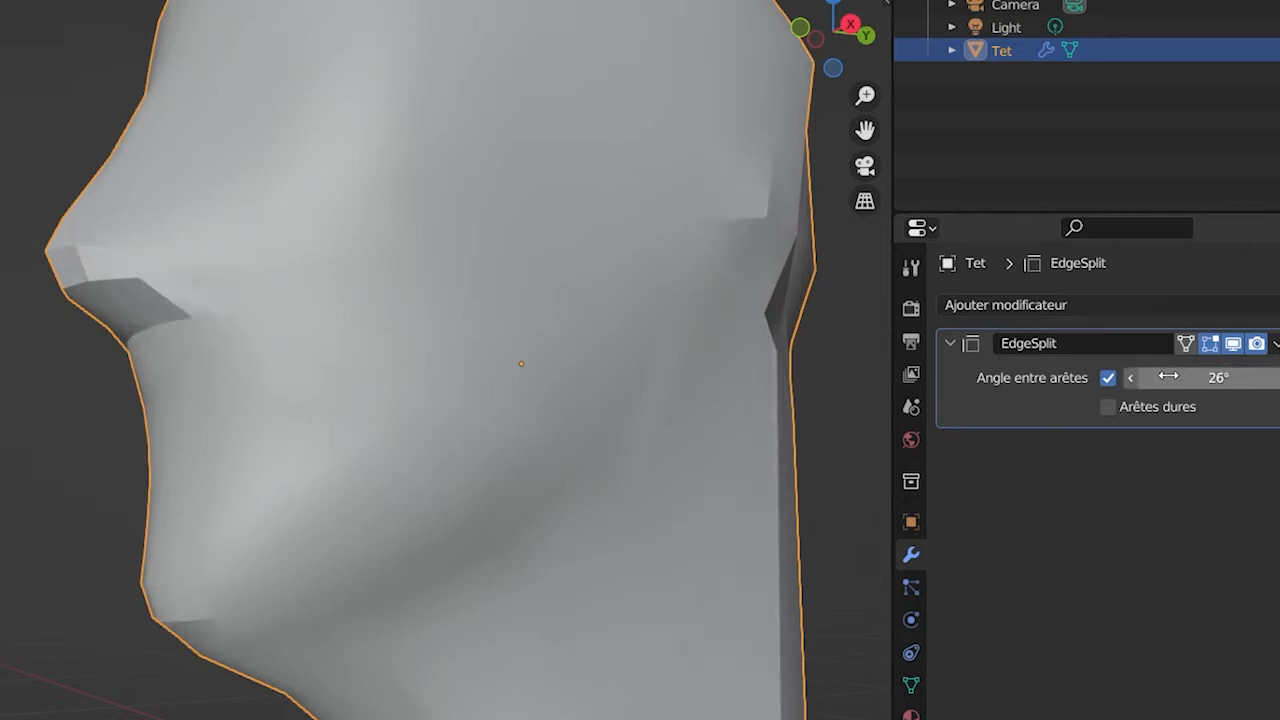
- Turn off the Edge Split modifier's edge angle and enable Sharp Edges (Arêtes dures) so only marked edges are split
scroll(611, 325, down, 4)
shift+middle_drag(577, 275, 518, 313)
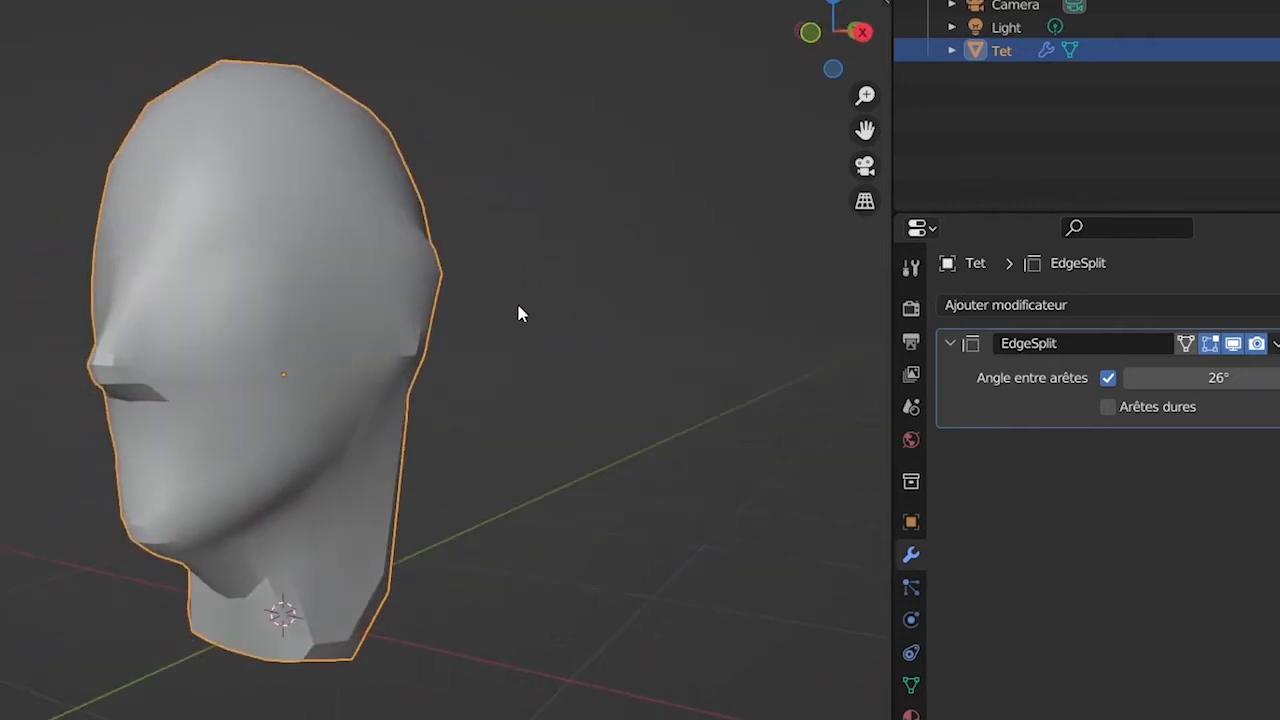
scroll(334, 334, up, 3)
middle_drag(334, 334, 147, 341)
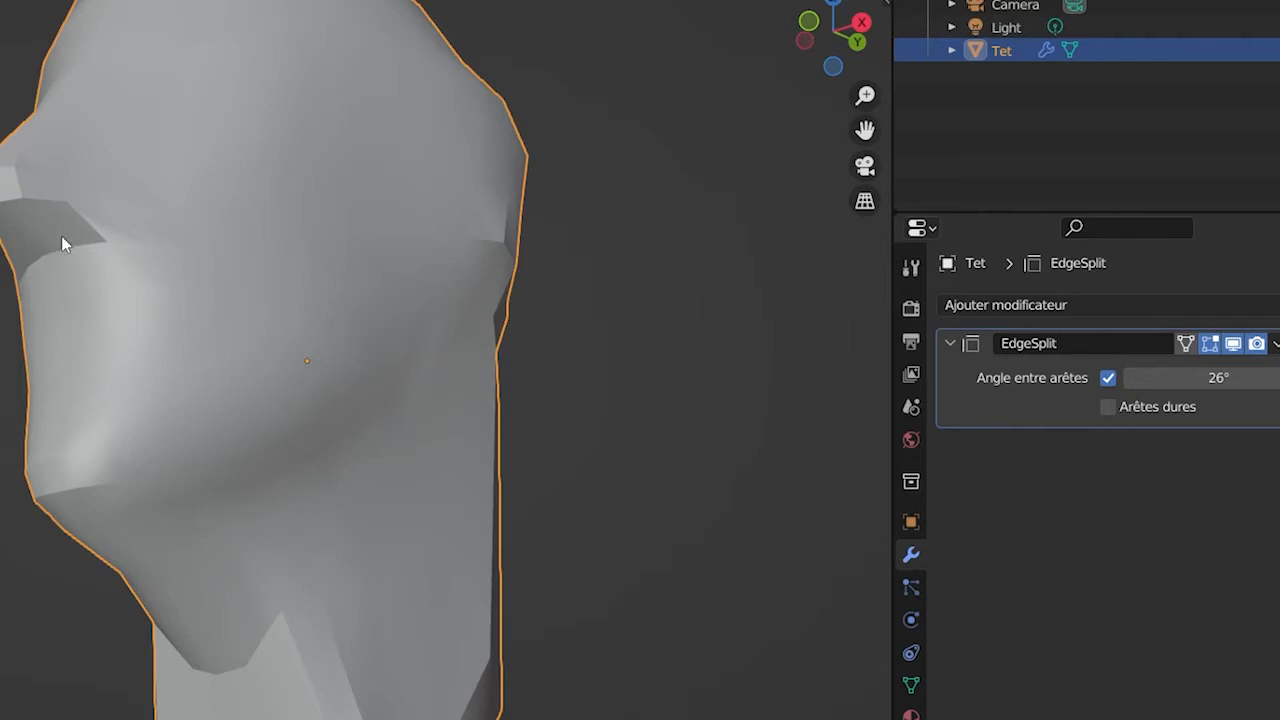
middle_drag(61, 243, 278, 372)
middle_drag(388, 358, 560, 320)
click(1108, 379)
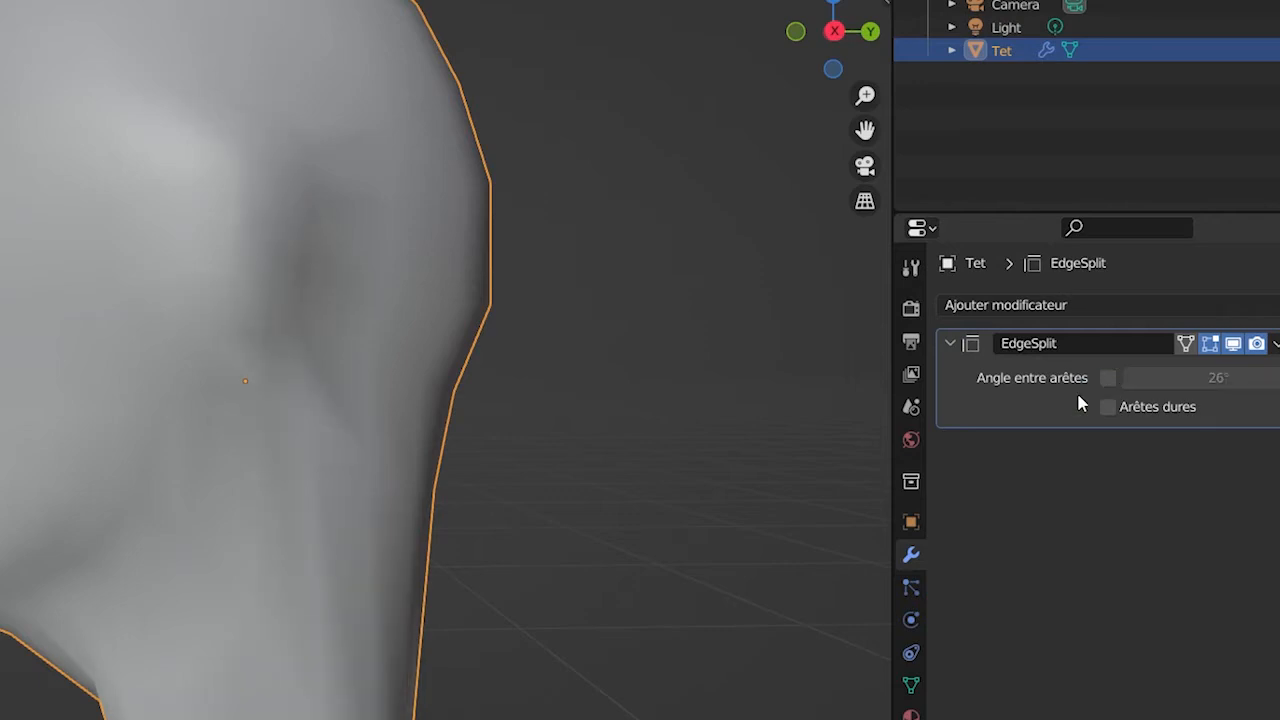
click(1107, 407)
middle_drag(604, 395, 700, 400)
- Enable the wireframe display (Fil de fer) in the Tet object's viewport display settings (Affichage vue 3D)
click(911, 521)
scroll(1043, 700, down, 5)
click(989, 640)
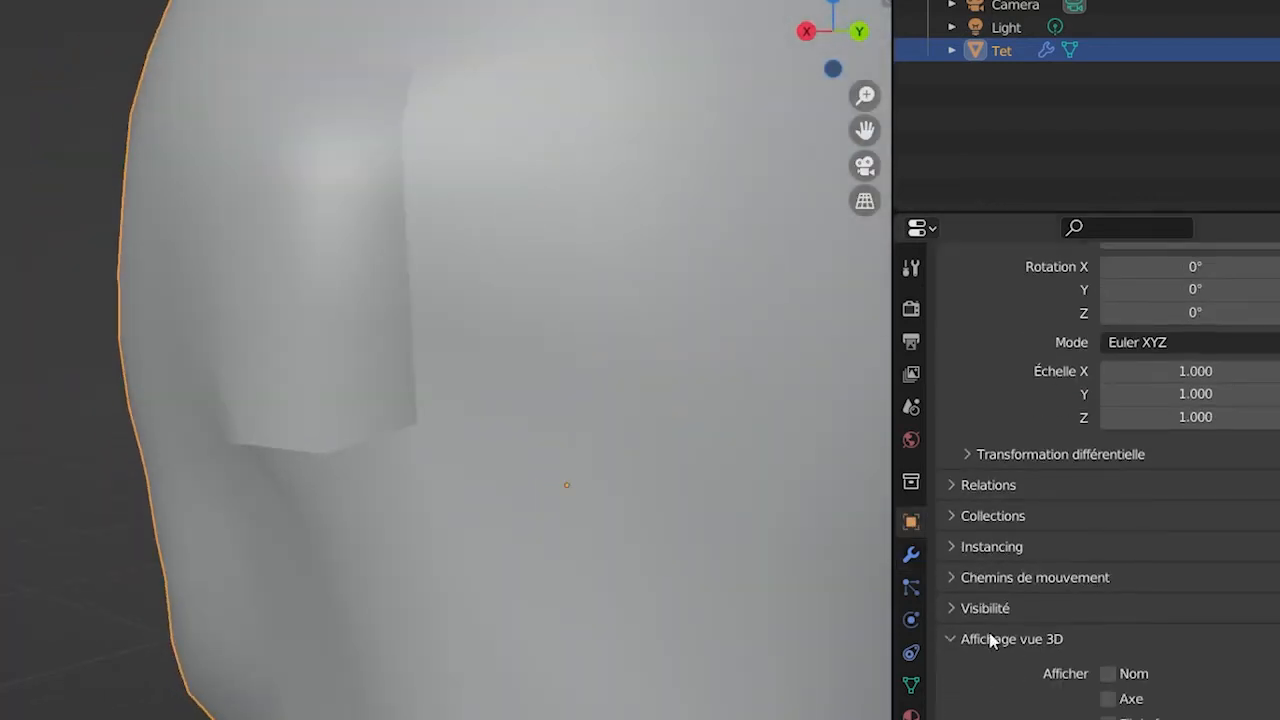
click(1108, 664)
- Examine the shading and face layout below the ear's lower rear corner from several angles
middle_drag(700, 420, 420, 296)
scroll(437, 277, down, 3)
middle_drag(335, 265, 229, 305)
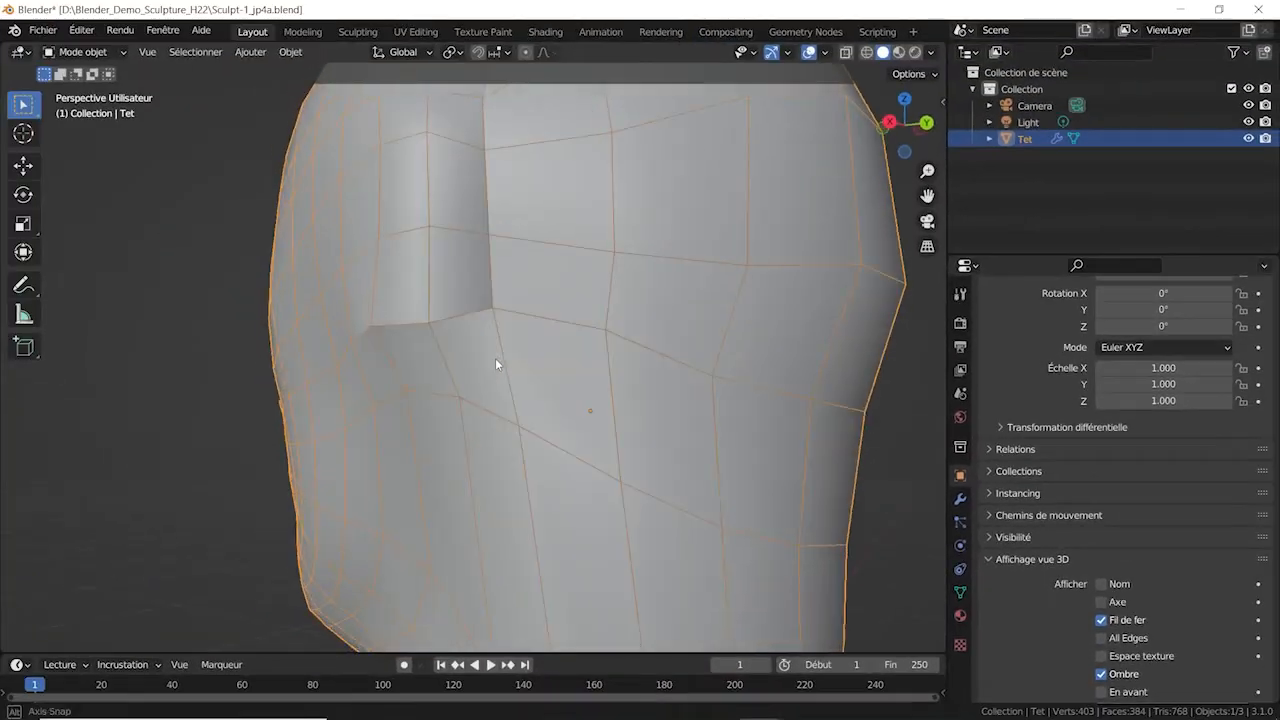
middle_drag(496, 362, 559, 355)
scroll(533, 331, up, 3)
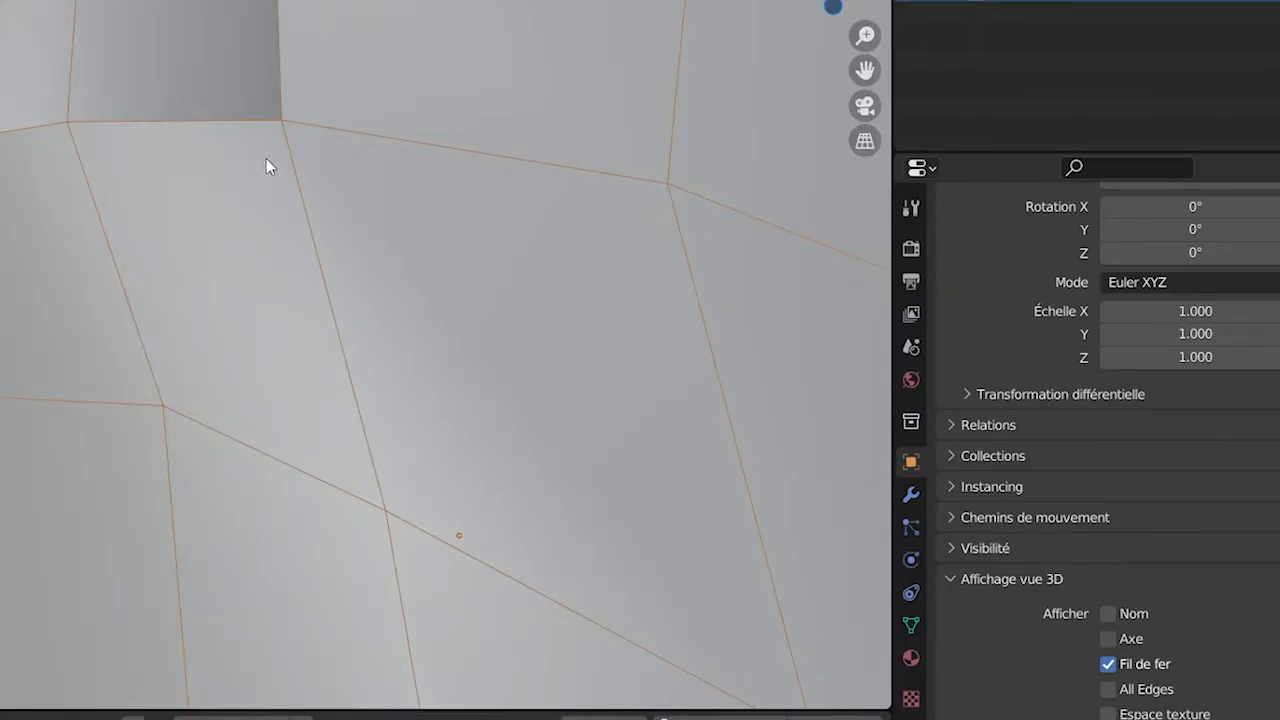
middle_drag(254, 214, 279, 191)
mouse_move(357, 139)
middle_down()
mouse_move(314, 217)
mouse_move(569, 197)
middle_up()
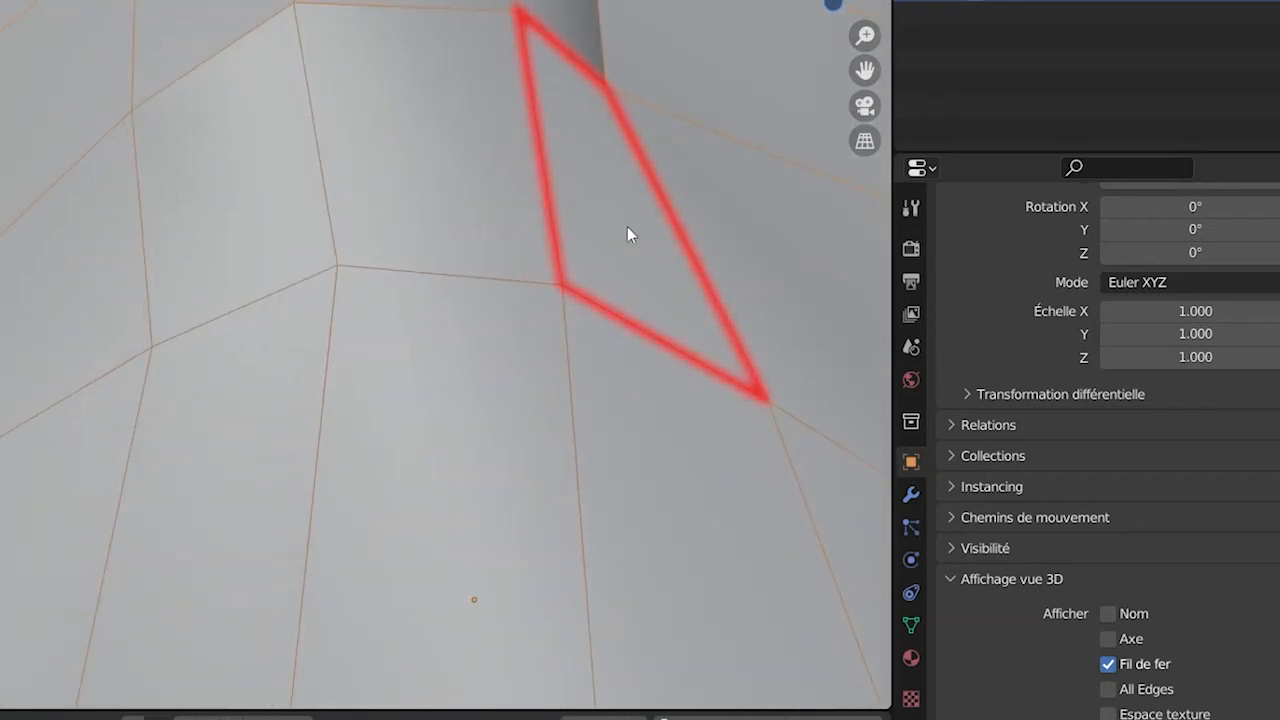
mouse_move(627, 234)
middle_down()
mouse_move(494, 249)
mouse_move(180, 220)
mouse_move(255, 219)
mouse_move(249, 263)
mouse_move(262, 268)
mouse_move(214, 268)
mouse_move(263, 271)
middle_up()
scroll(255, 212, down, 5)
scroll(263, 280, up, 3)
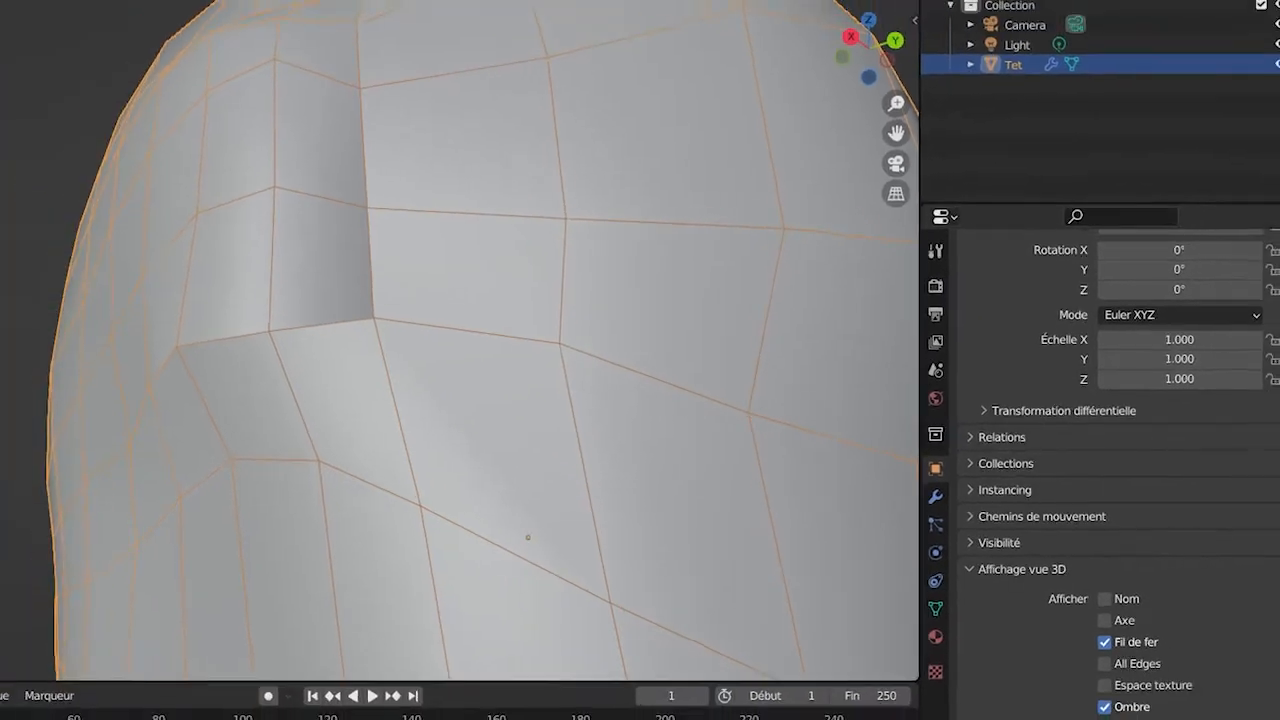
- Enter Edit Mode and knife-cut the face below the ear diagonally, from the lower rear corner vertex to the opposite vertex
click(108, 86)
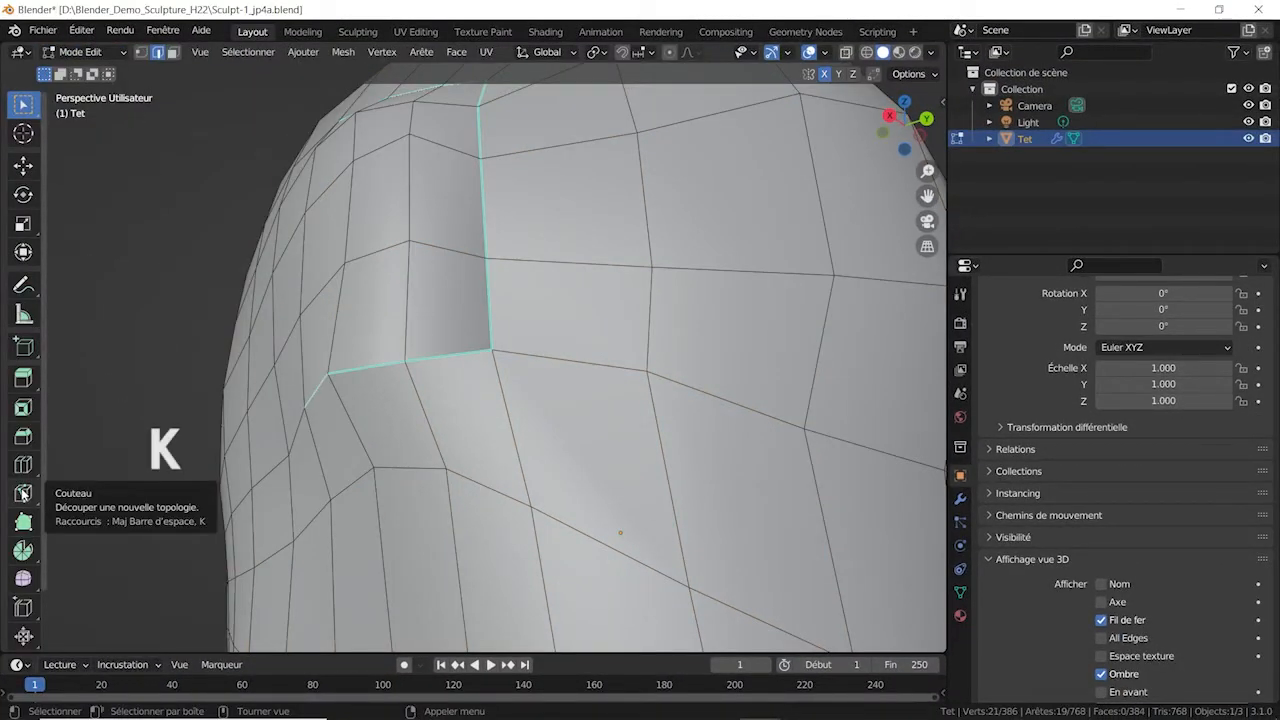
key(k)
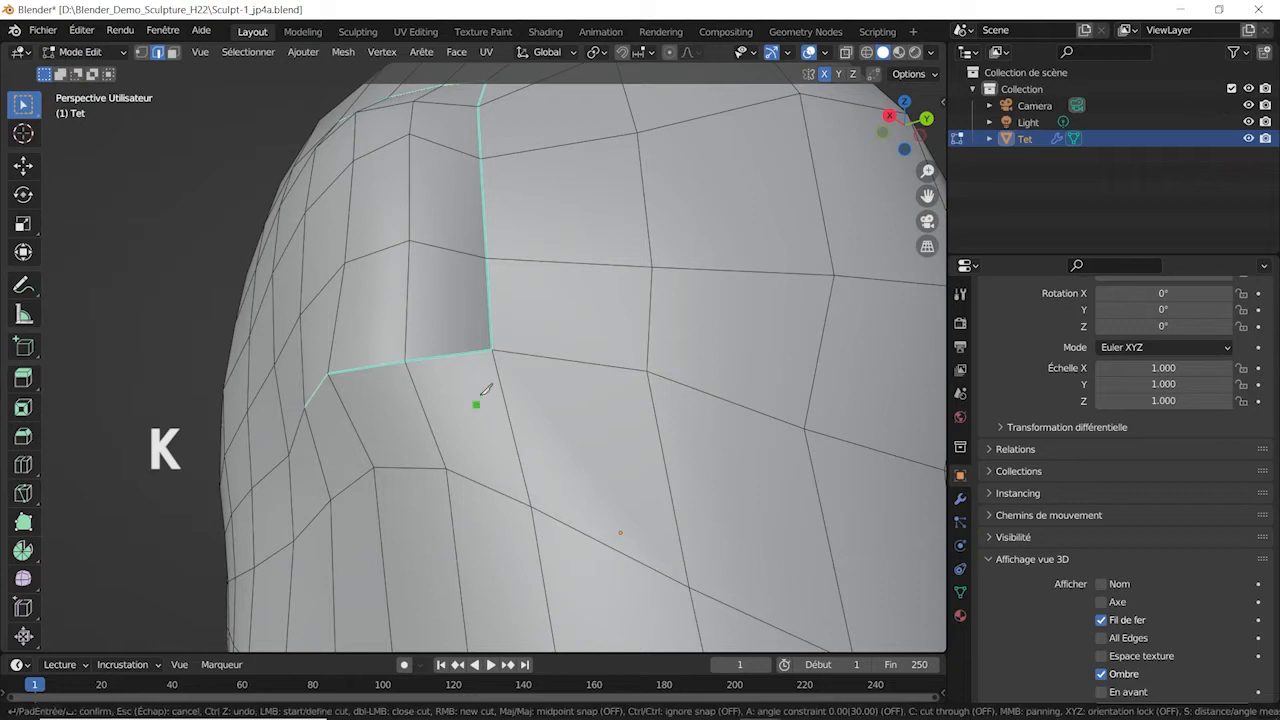
click(492, 348)
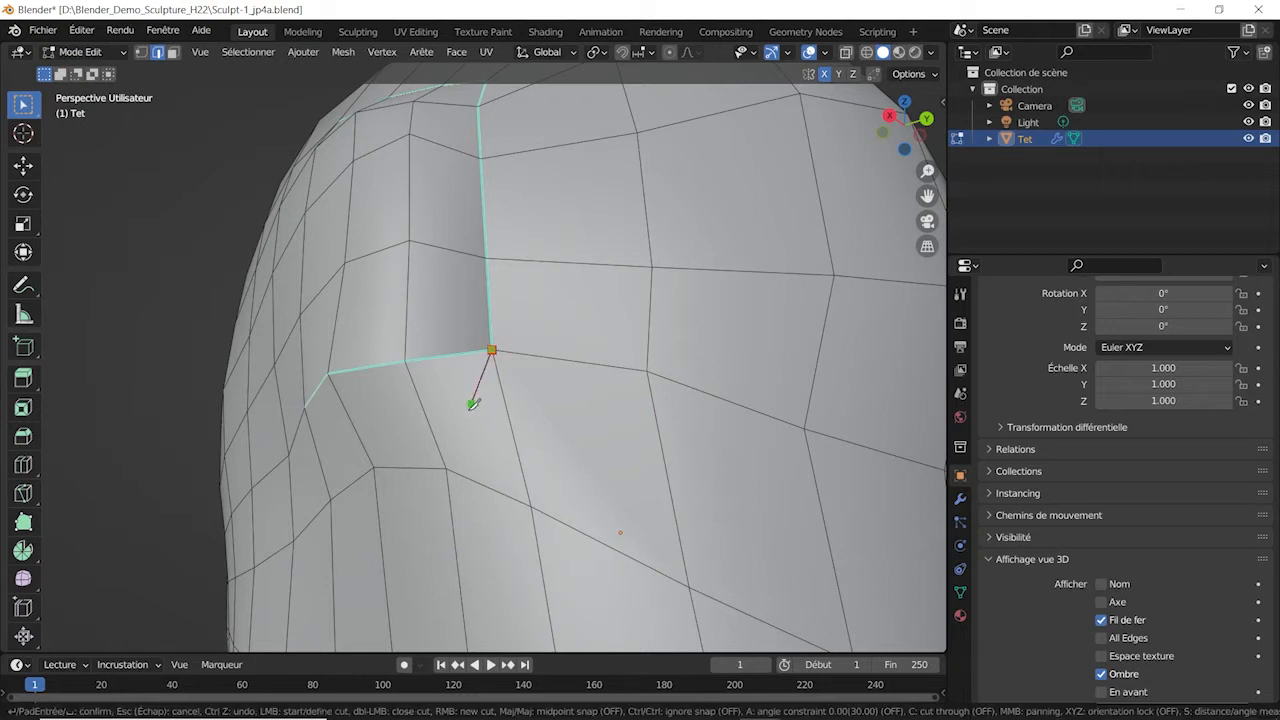
click(446, 468)
key(Return)
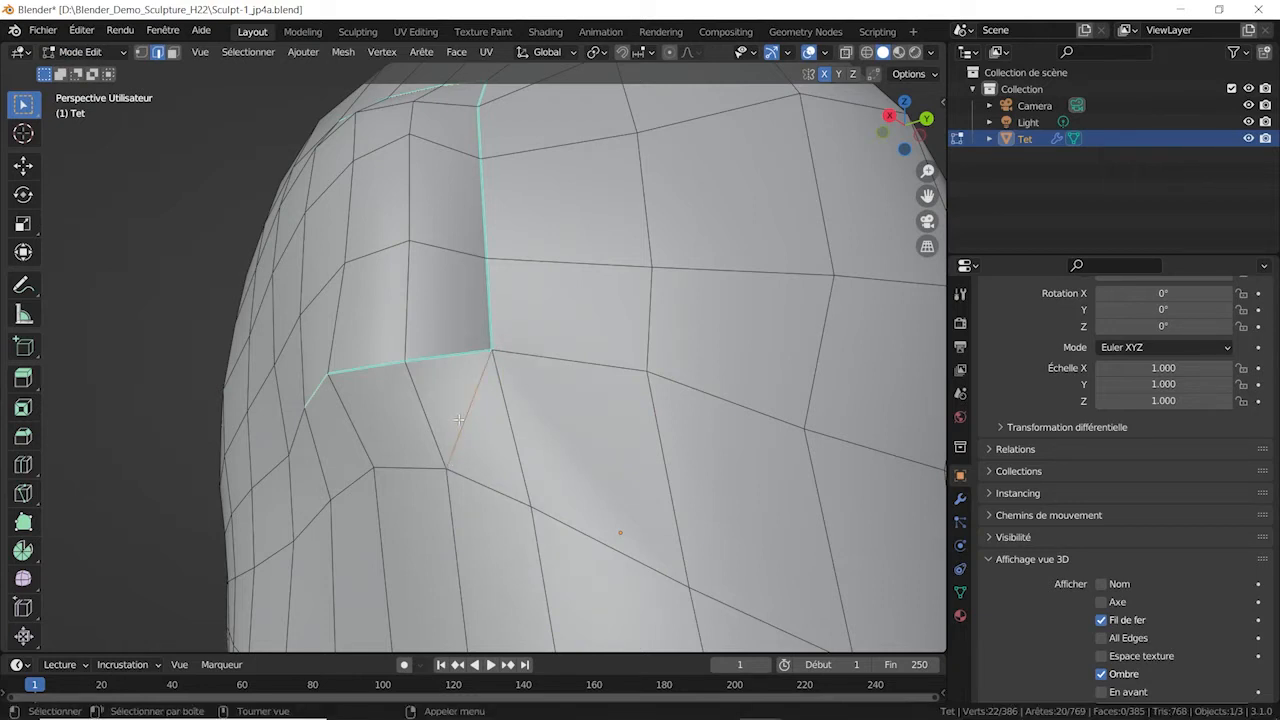
- Clear the sharp marking (Effacer dureté) from the three edges along the bottom of the ear area
scroll(455, 424, down, 4)
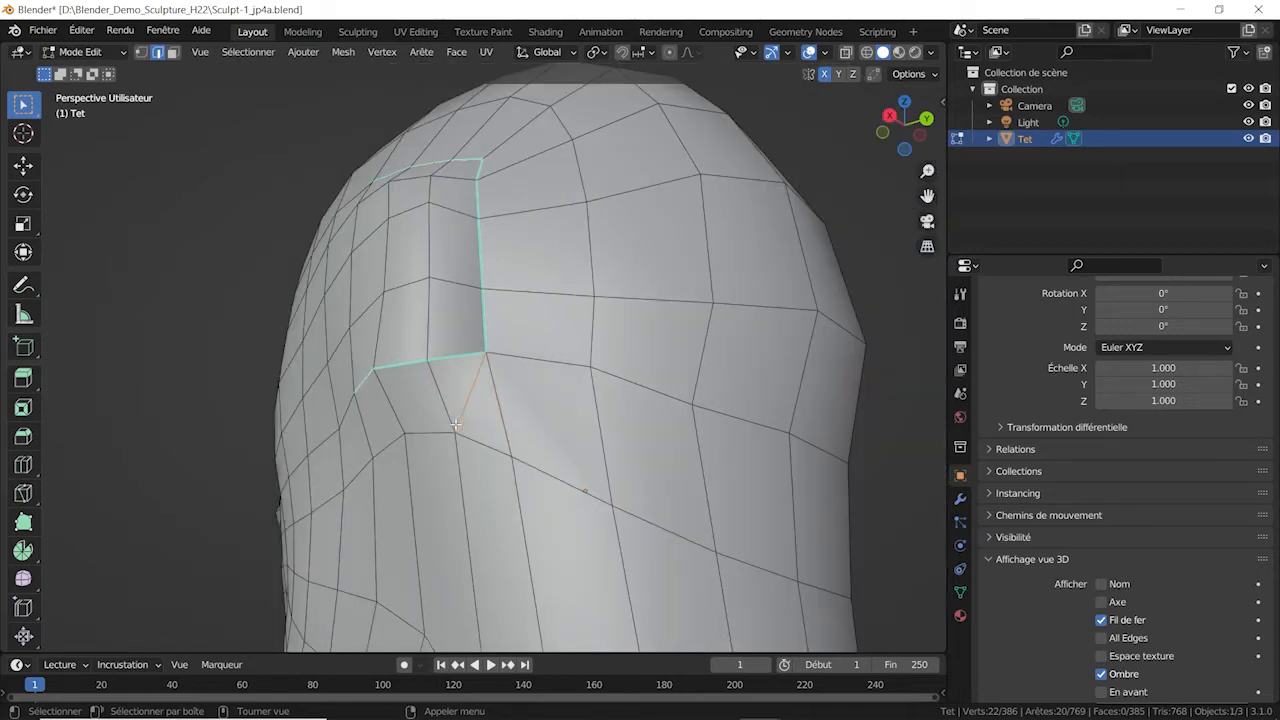
mouse_move(455, 424)
middle_down()
mouse_move(516, 476)
mouse_move(500, 458)
middle_up()
scroll(498, 454, up, 2)
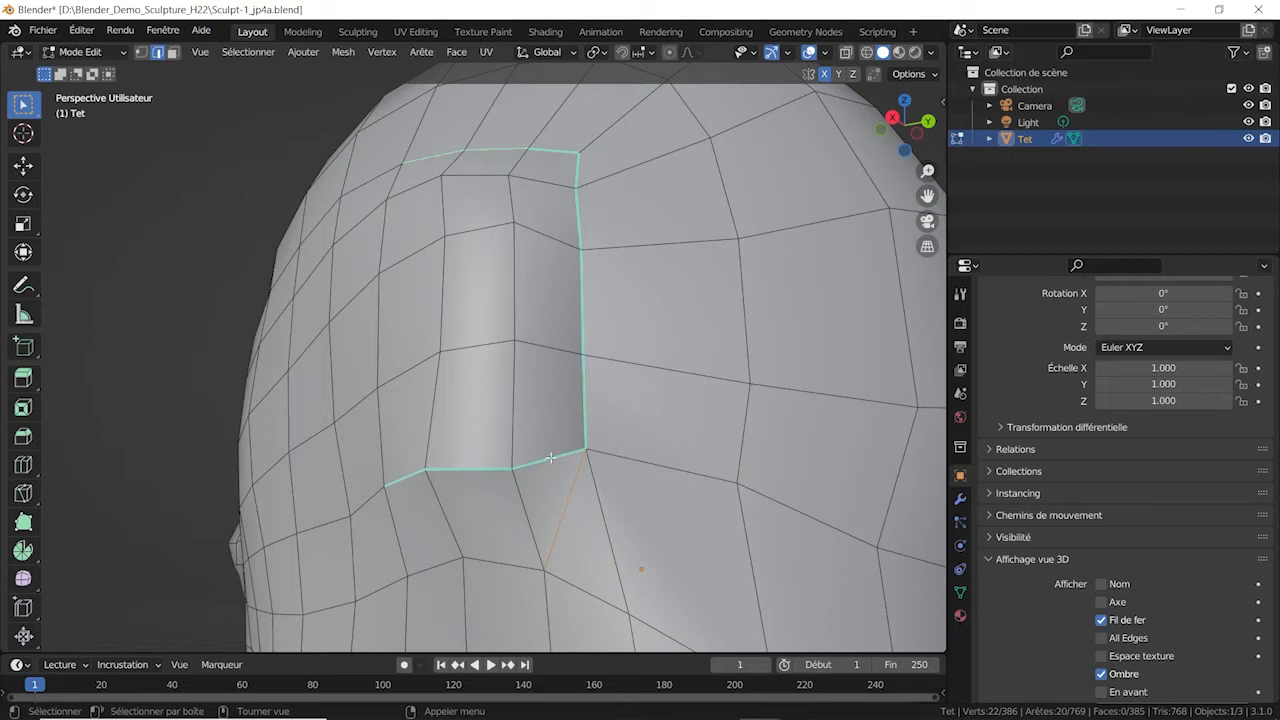
click(550, 458)
shift+click(468, 471)
shift+click(409, 477)
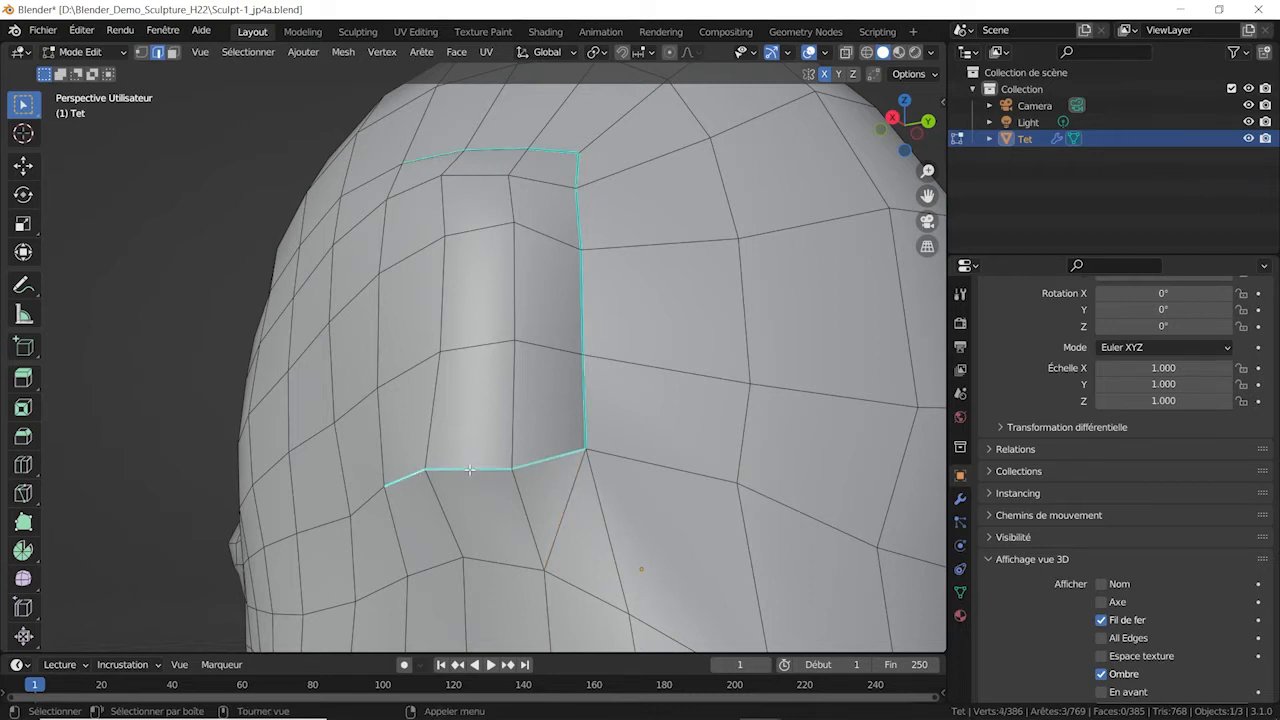
right_click(469, 469)
click(469, 485)
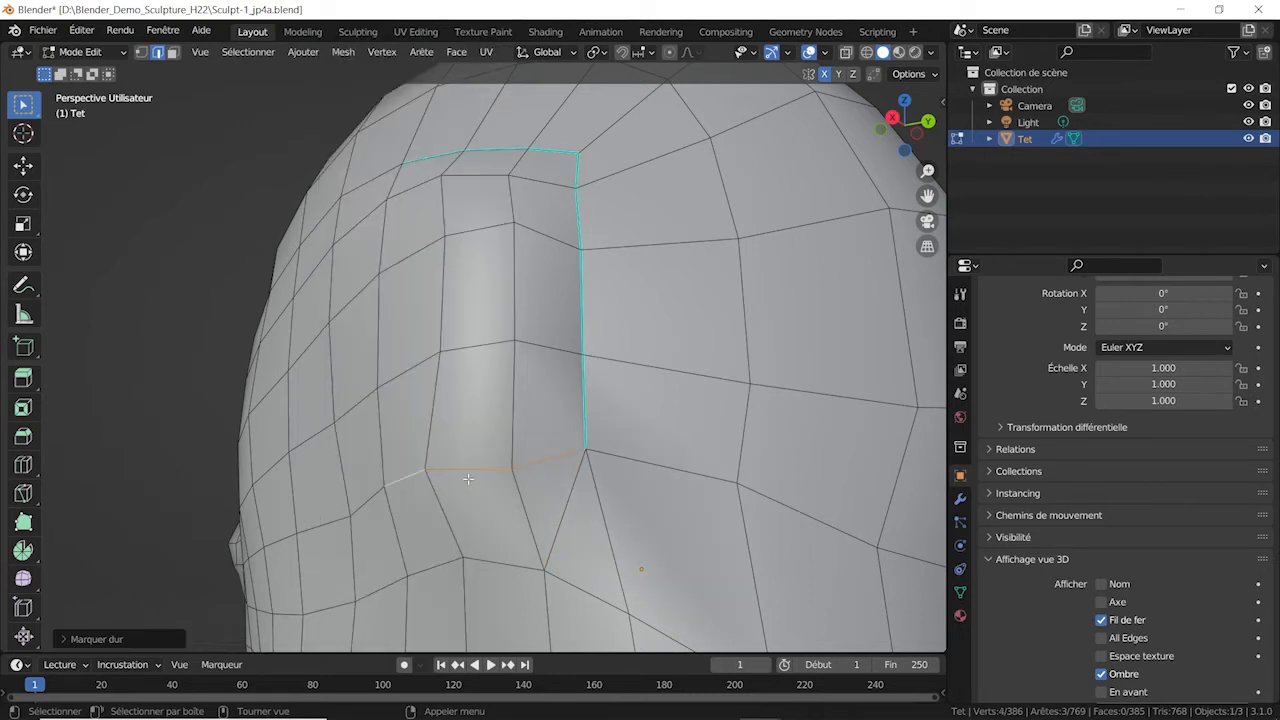
- Mark the new diagonal edge and the adjoining edge one row below the ear as sharp (Marquer dur)
click(563, 500)
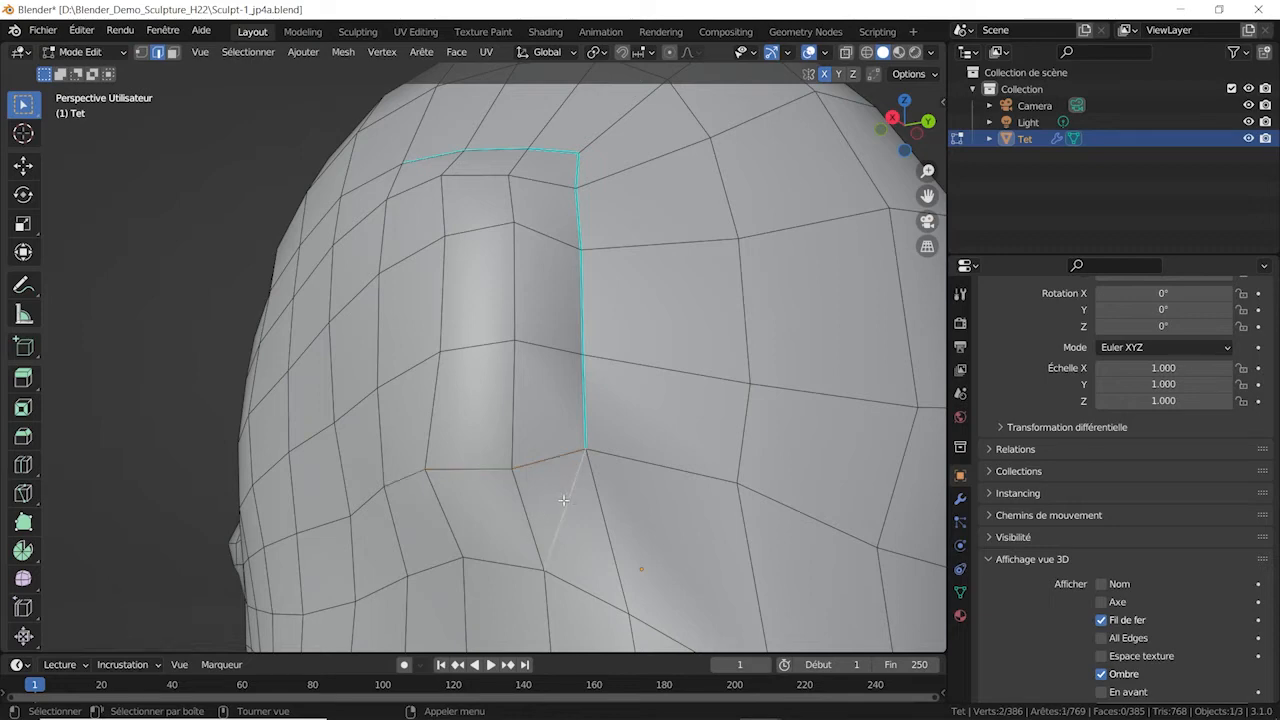
shift+click(513, 560)
right_click(479, 533)
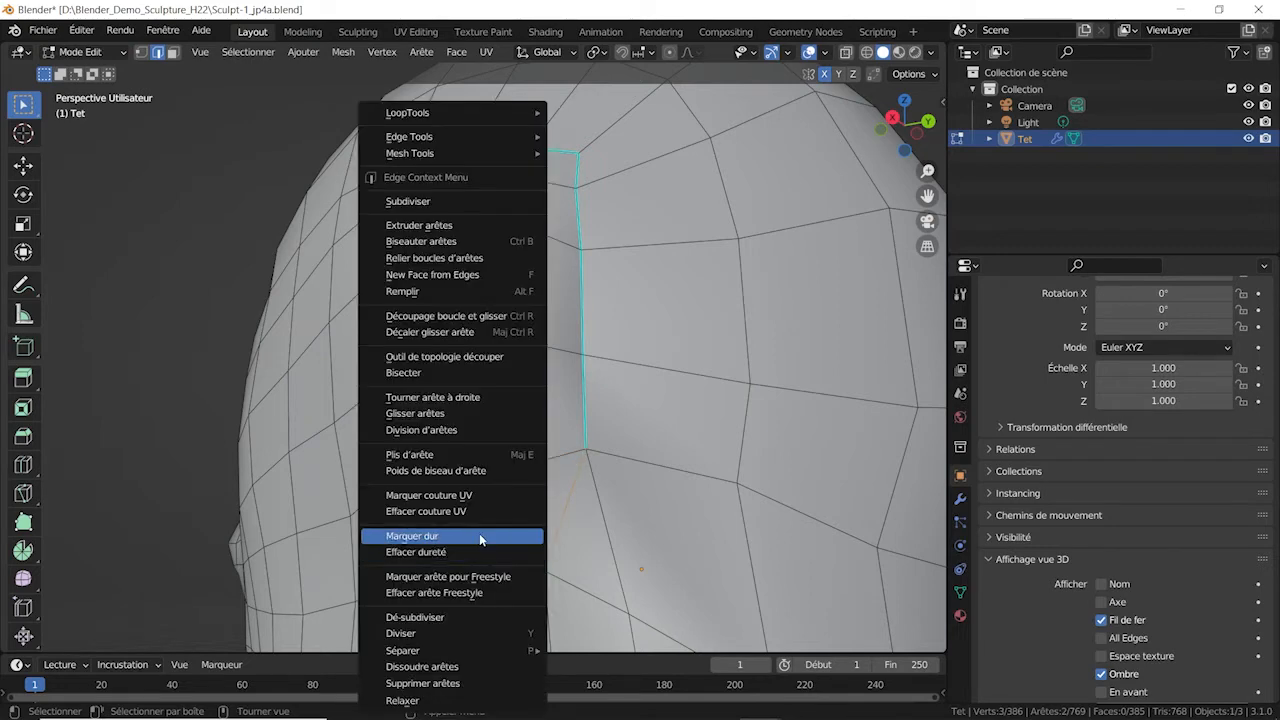
click(479, 533)
- Knife-cut a matching diagonal below the ear area on the other side of the head, starting at its lower rear corner
scroll(482, 535, down, 5)
middle_drag(659, 488, 609, 397)
scroll(468, 505, up, 3)
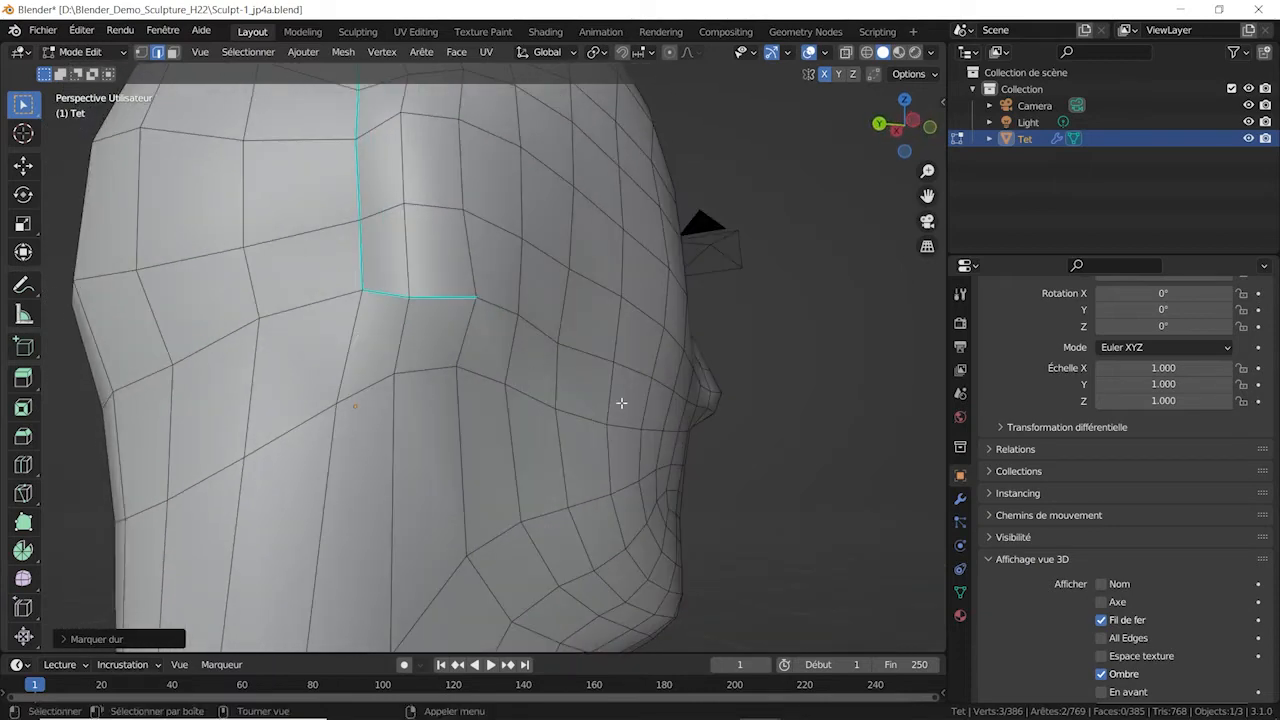
key(k)
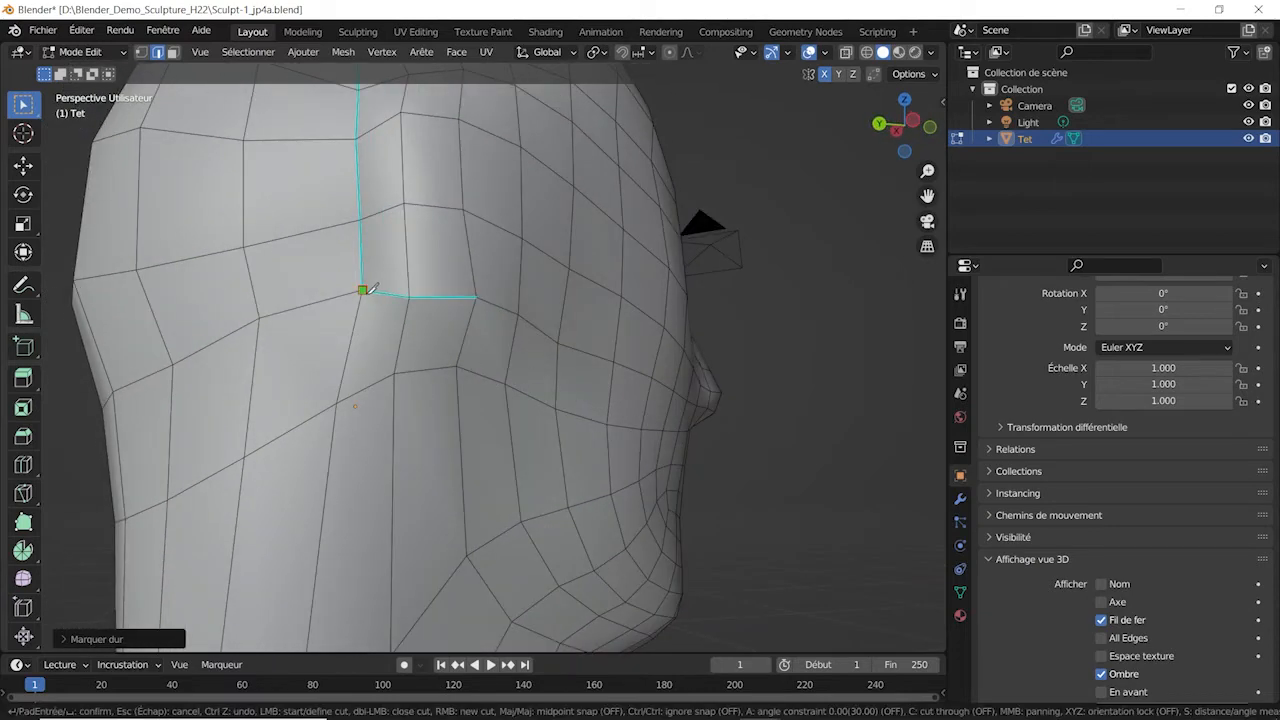
click(362, 290)
click(395, 372)
key(Return)
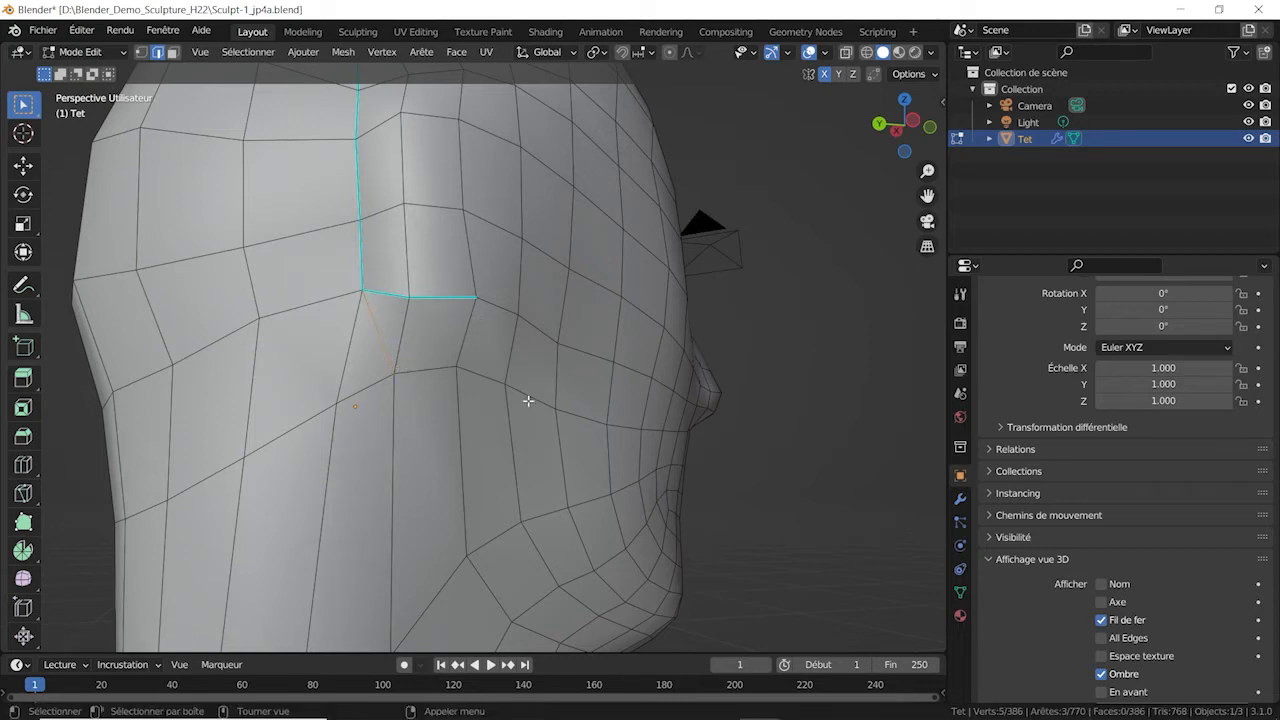
- Clear sharpness along that ear's bottom edges, and mark the new diagonal and its adjoining lower edge as sharp (Marquer dur)
right_click(447, 302)
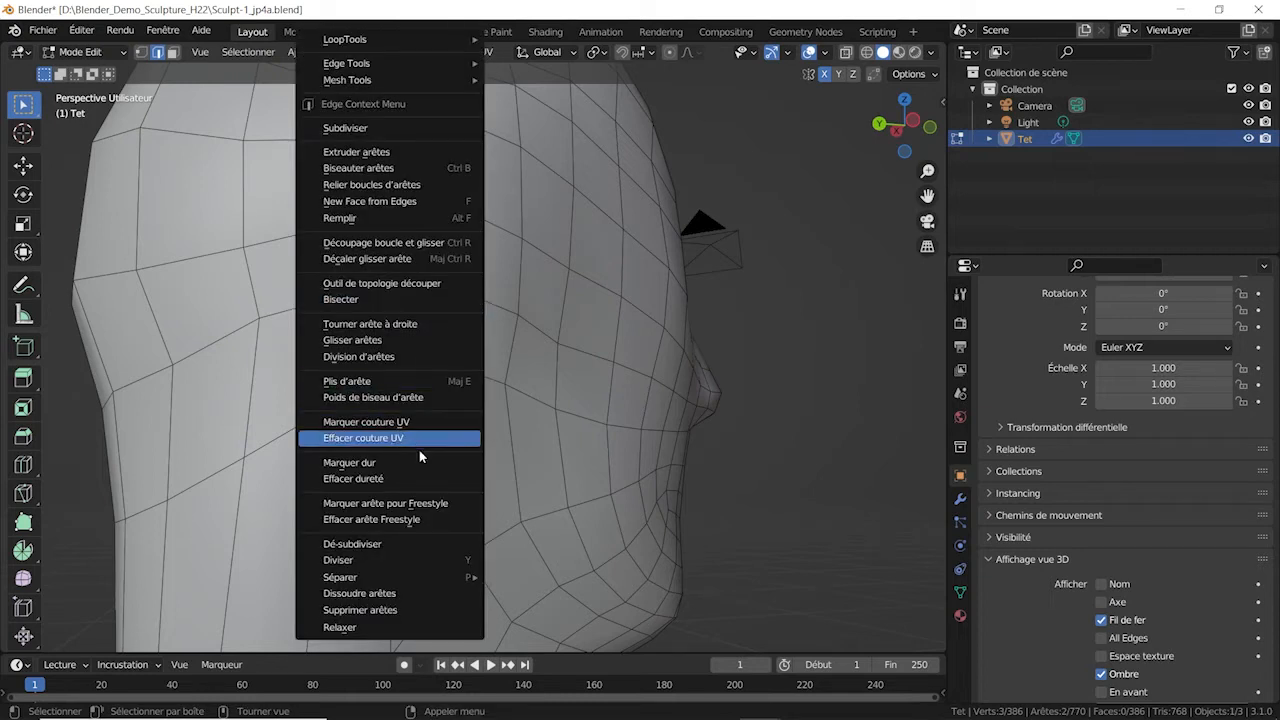
click(375, 464)
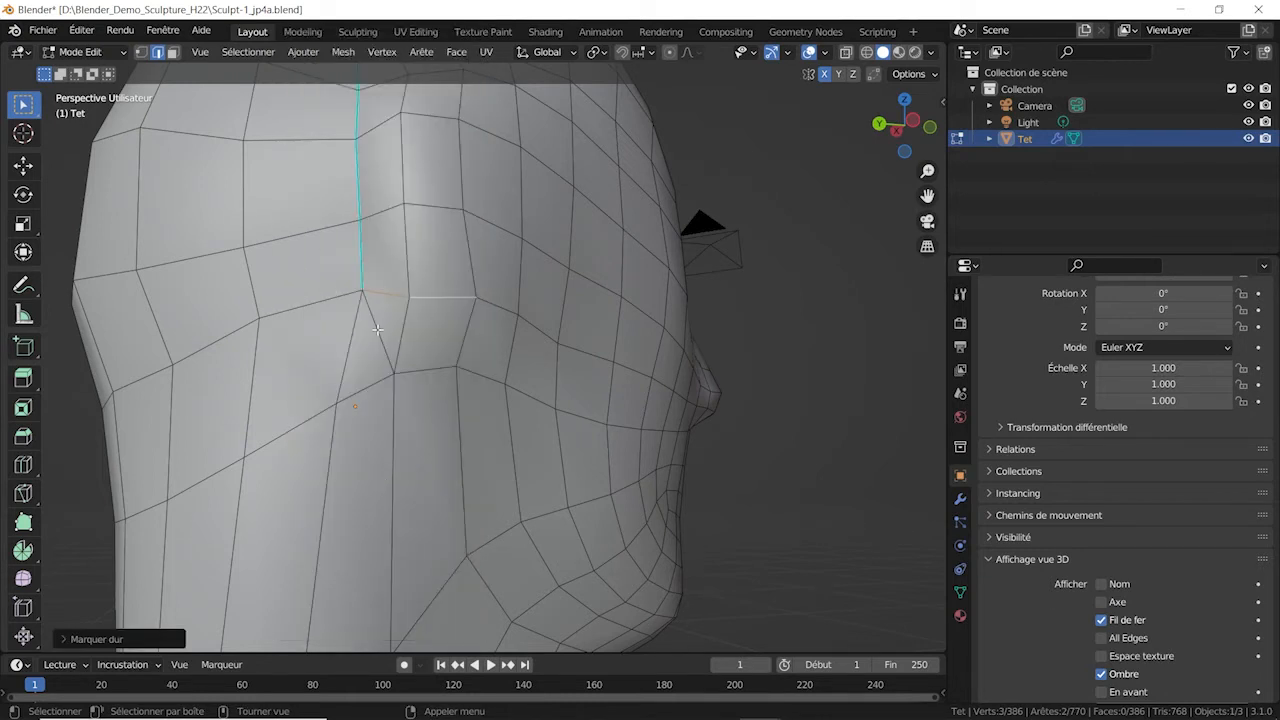
click(377, 329)
right_click(433, 370)
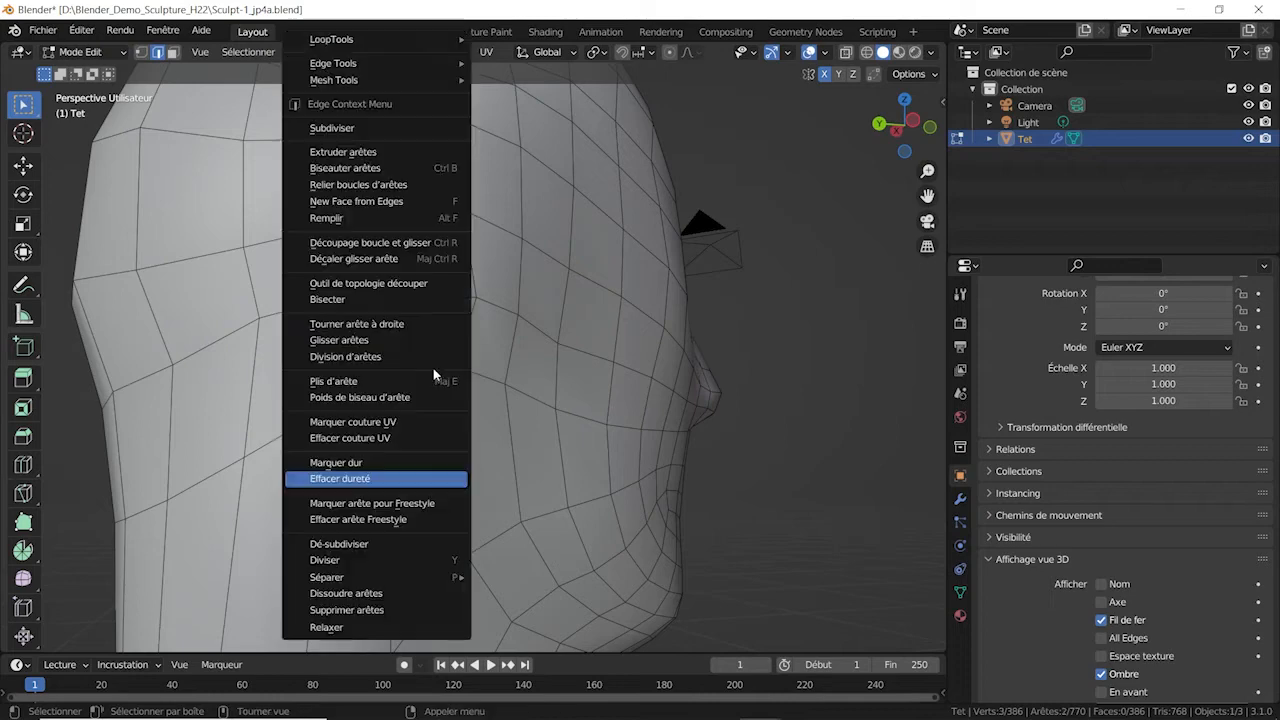
click(345, 462)
scroll(500, 414, down, 4)
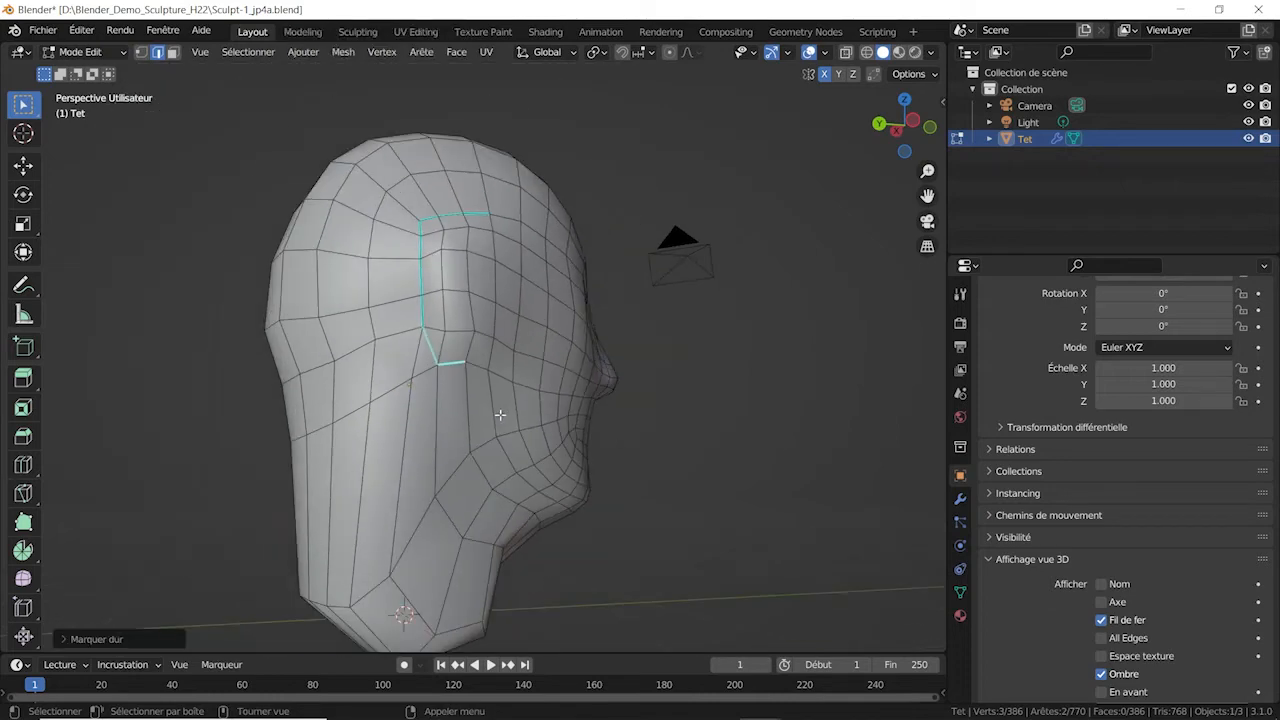
middle_drag(500, 414, 632, 314)
scroll(572, 352, up, 2)
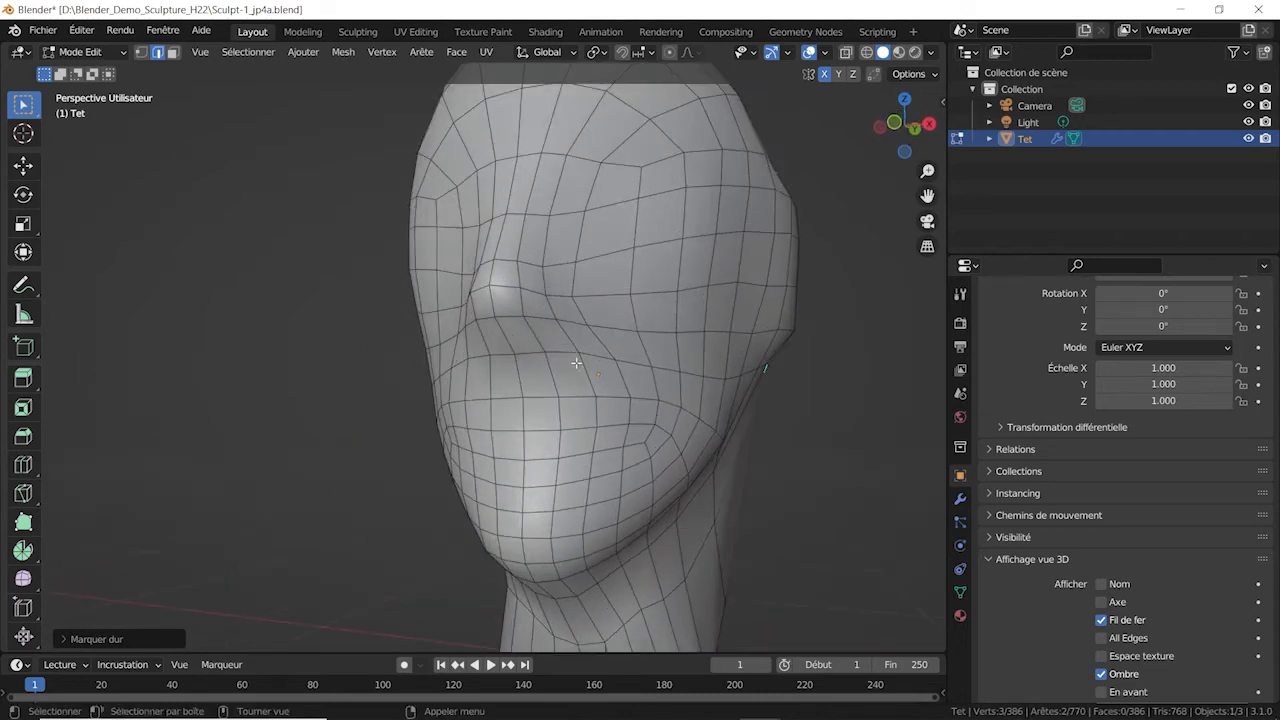
- Select the row of edges running across the mouth between its two corners and mark it as sharp (Marquer dur)
click(614, 450)
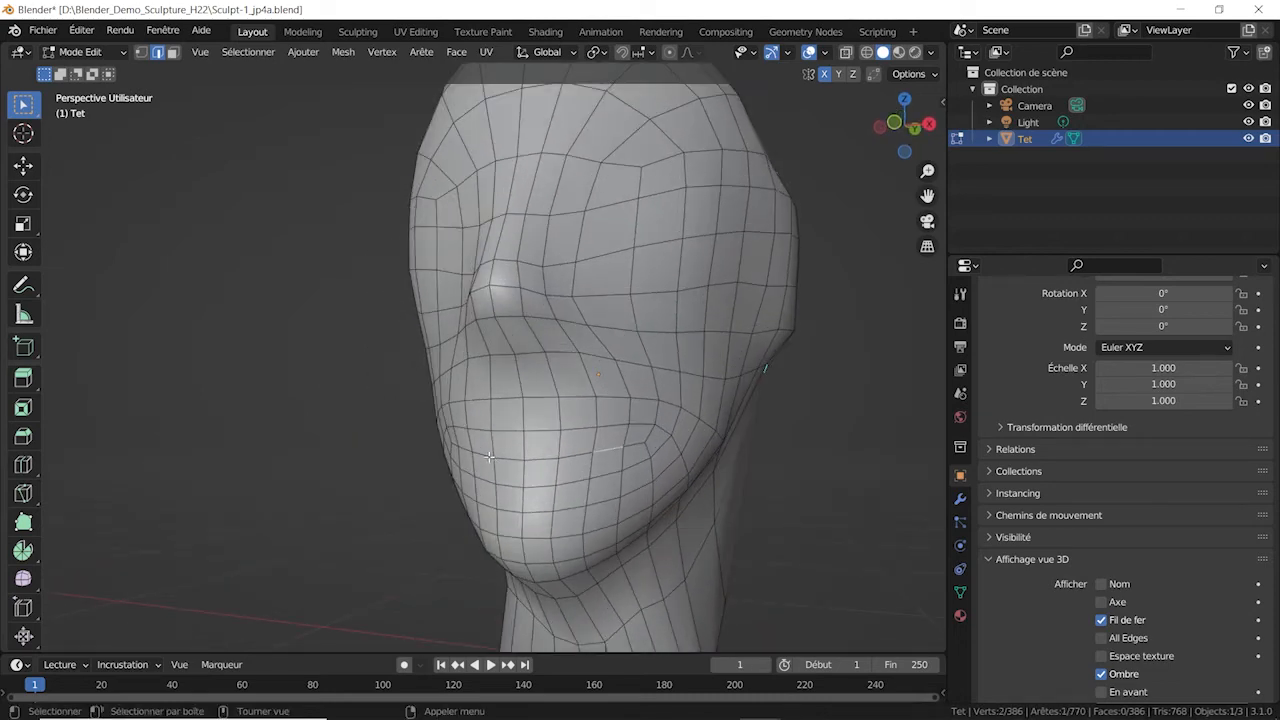
middle_drag(541, 449, 494, 455)
ctrl+click(580, 452)
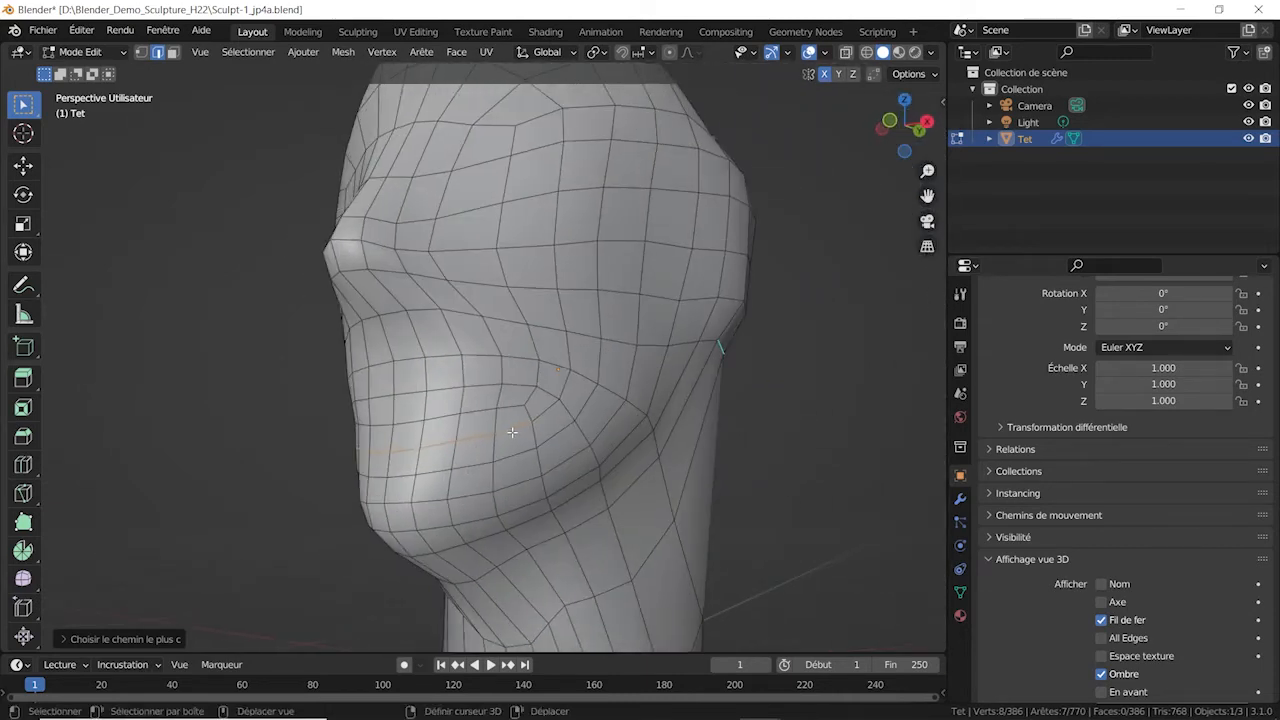
key(ctrl+e)
click(458, 461)
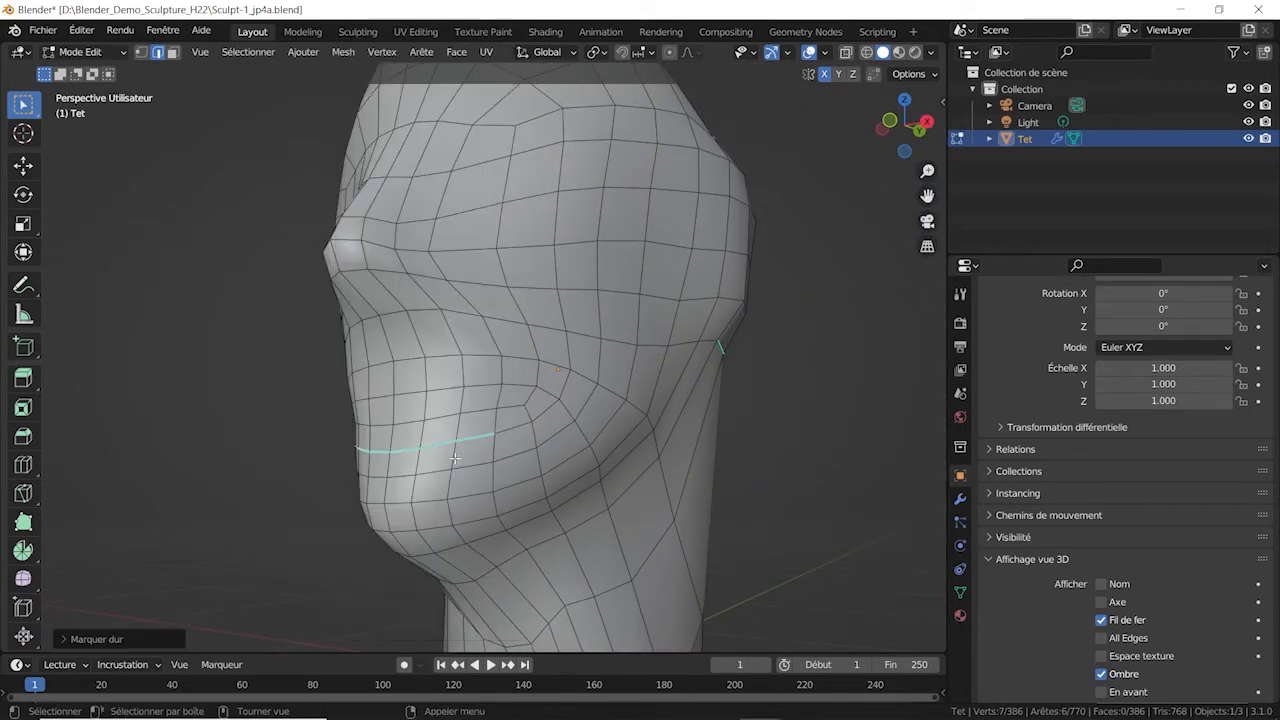
- Return the head to Object Mode and turn off its Fil de fer display, checking the mouth crease up close
click(80, 51)
click(88, 72)
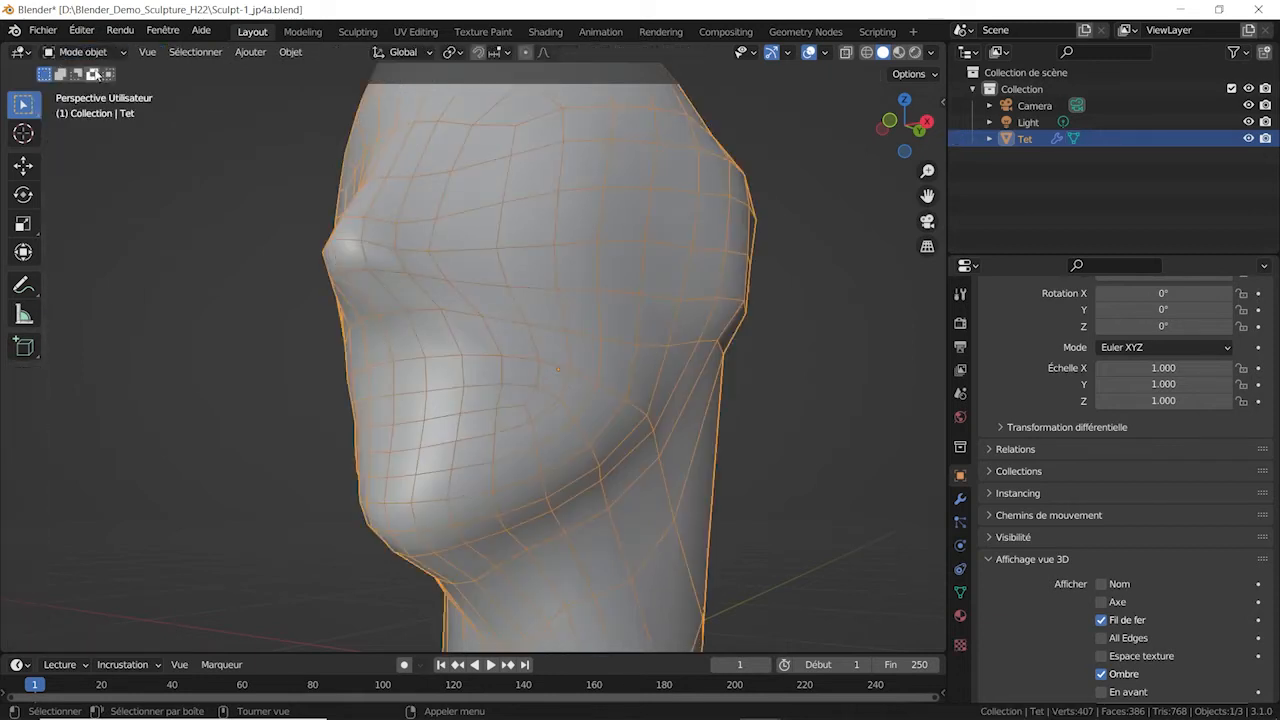
click(1101, 620)
middle_drag(741, 479, 687, 487)
scroll(538, 389, up, 3)
mouse_move(538, 396)
middle_down()
mouse_move(386, 426)
mouse_move(434, 443)
mouse_move(420, 443)
middle_up()
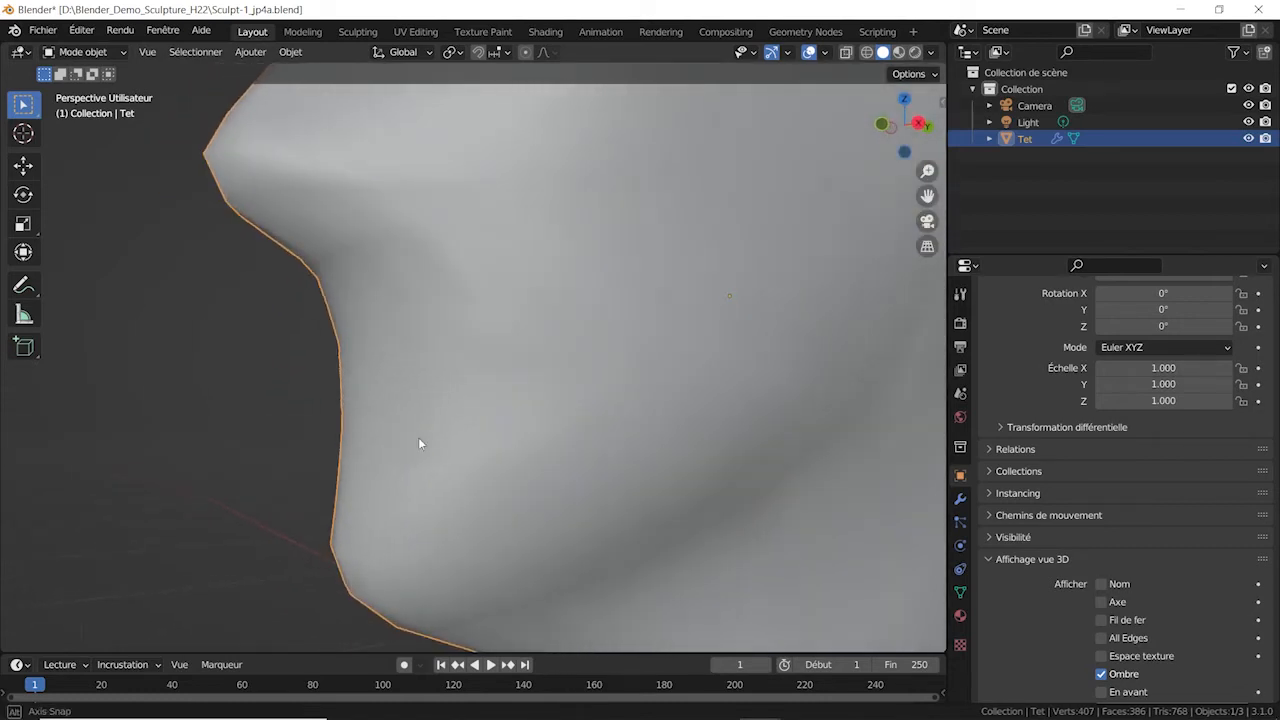
- In Edit Mode, move the sharp mouth edges inward into the face along the Y axis
click(83, 52)
click(76, 87)
key(g)
key(y)
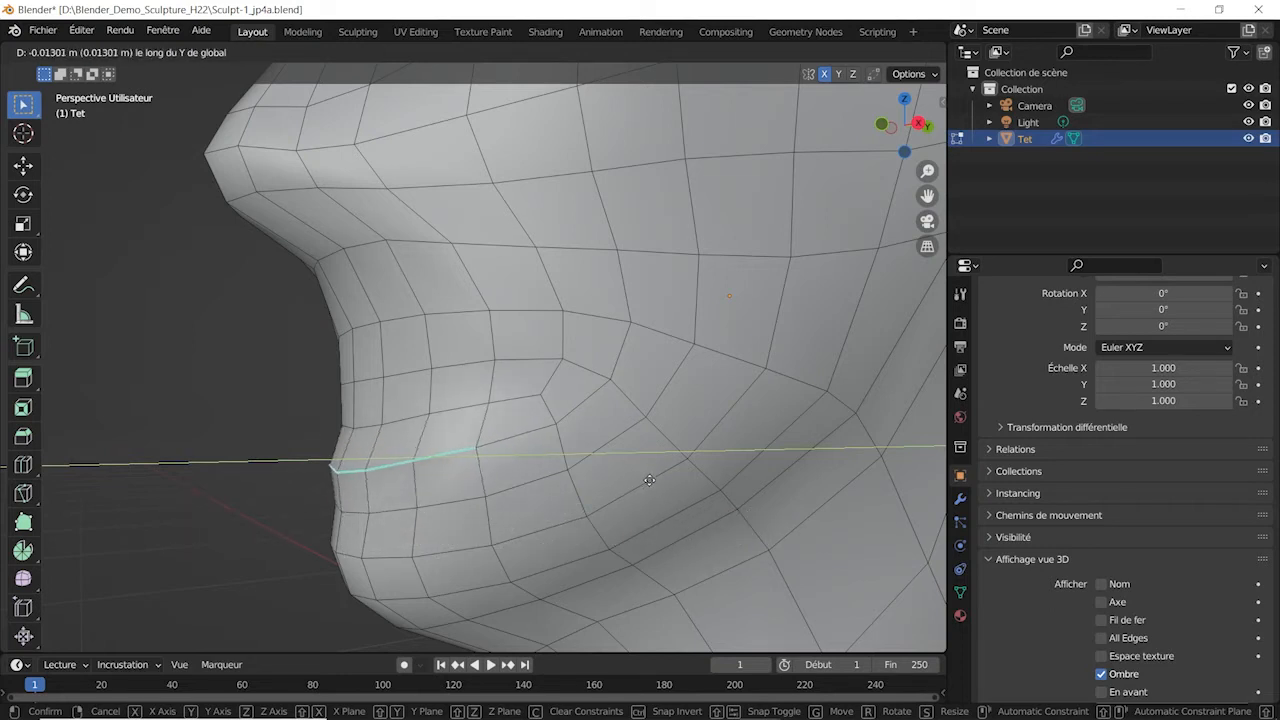
click(670, 480)
- Return to Object Mode and examine the mouth crease from the side and the front
click(80, 52)
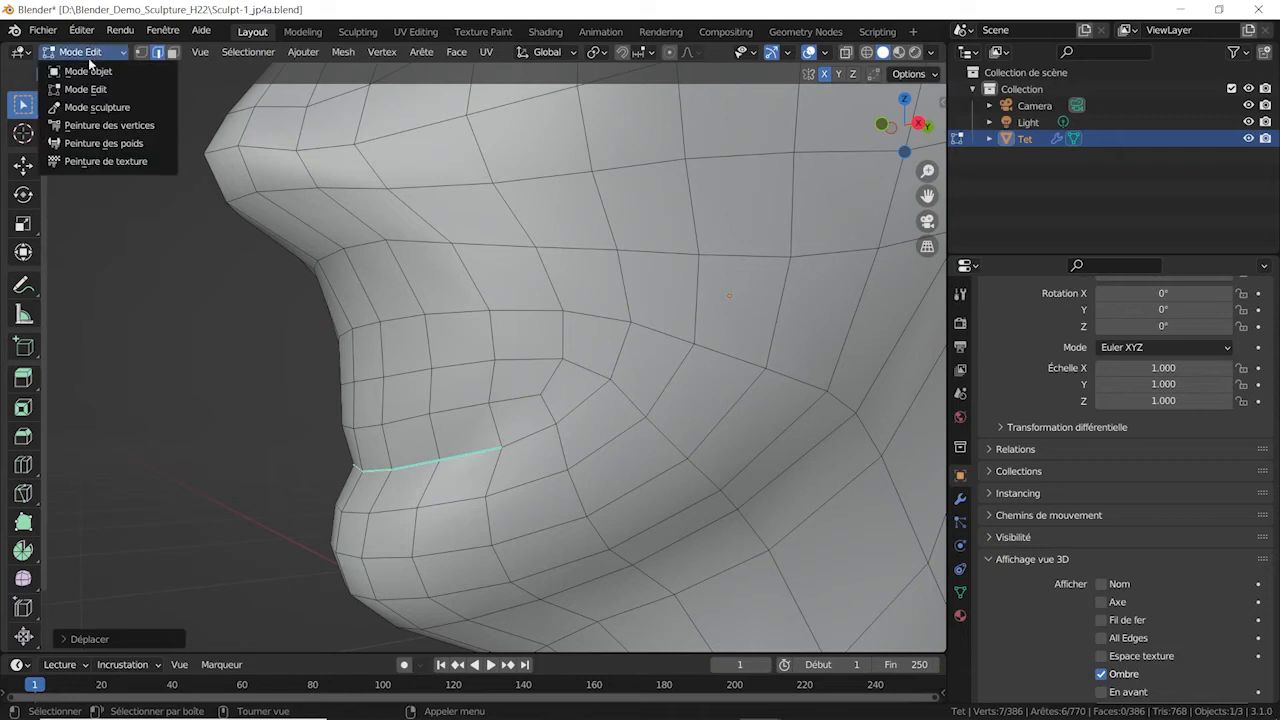
click(88, 69)
scroll(646, 400, down, 4)
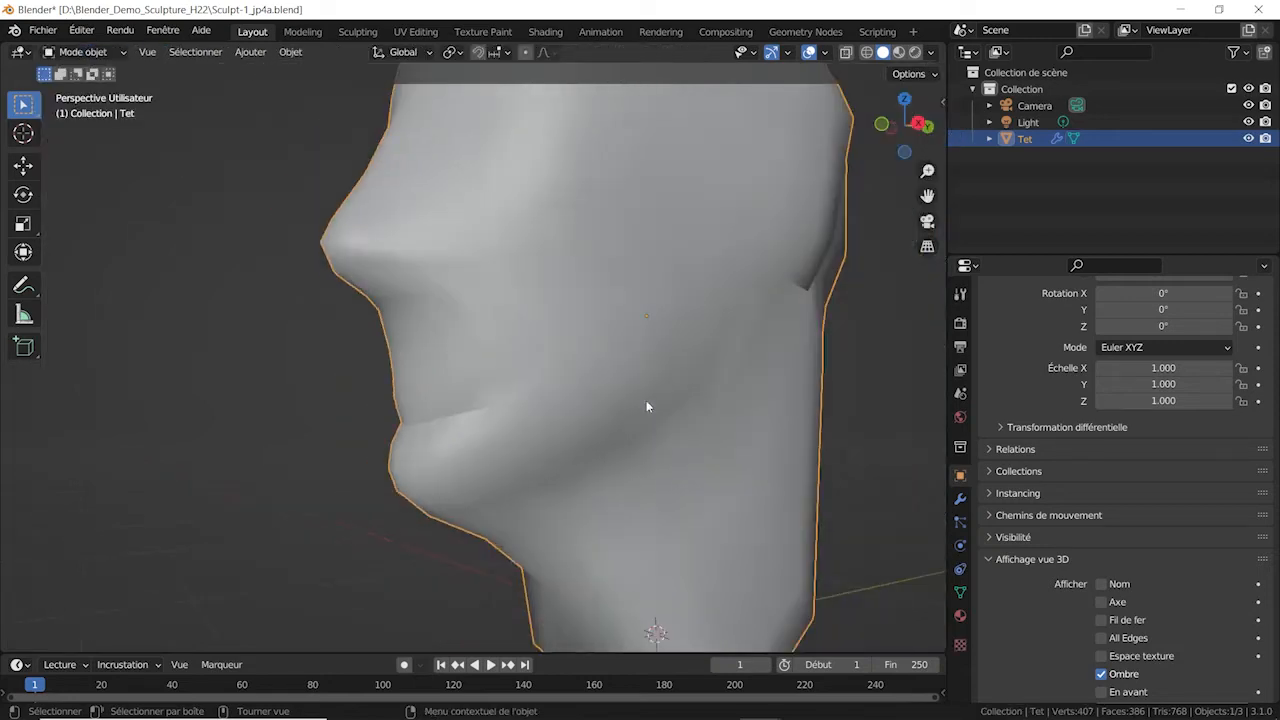
middle_drag(646, 400, 624, 435)
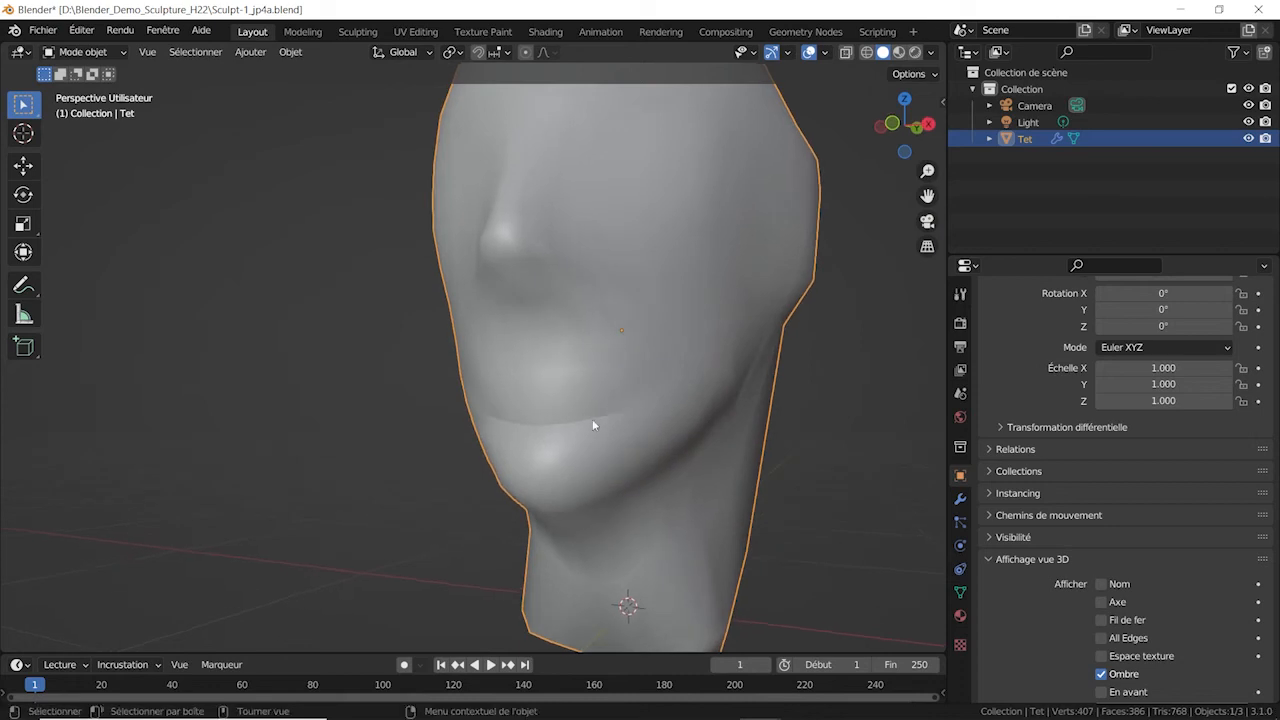
scroll(587, 399, up, 1)
scroll(628, 432, up, 2)
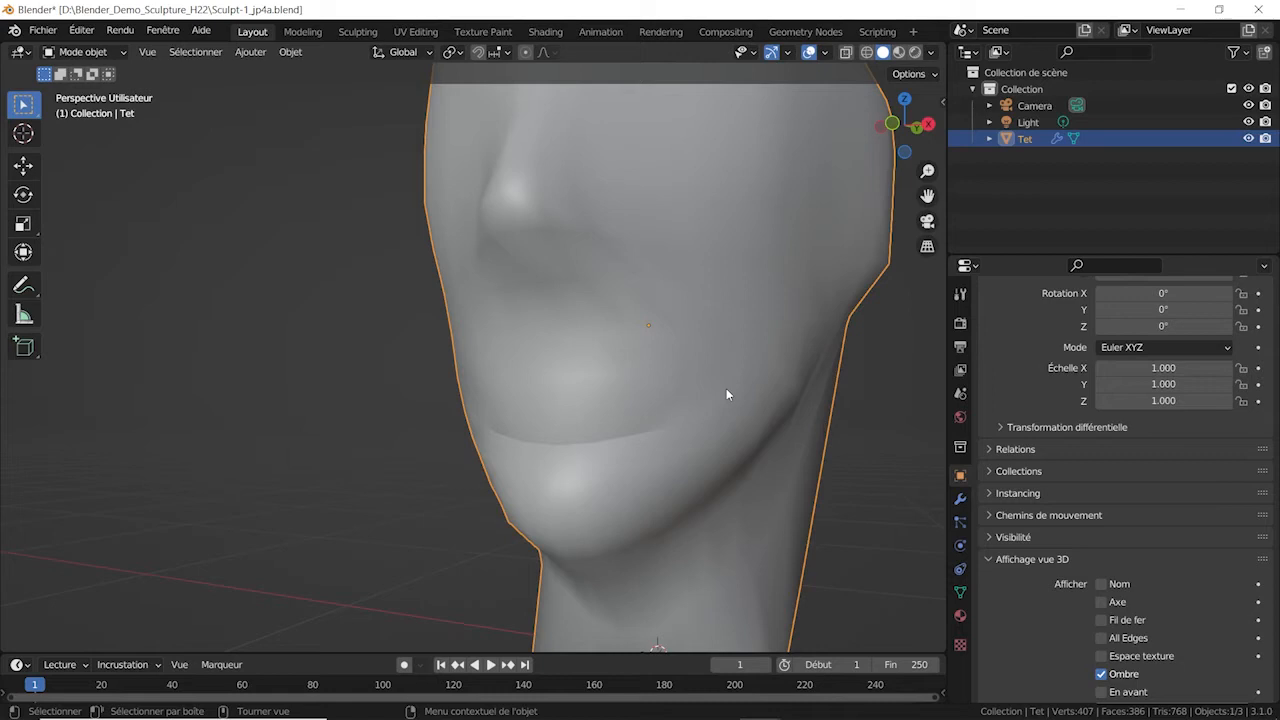
middle_drag(731, 451, 704, 443)
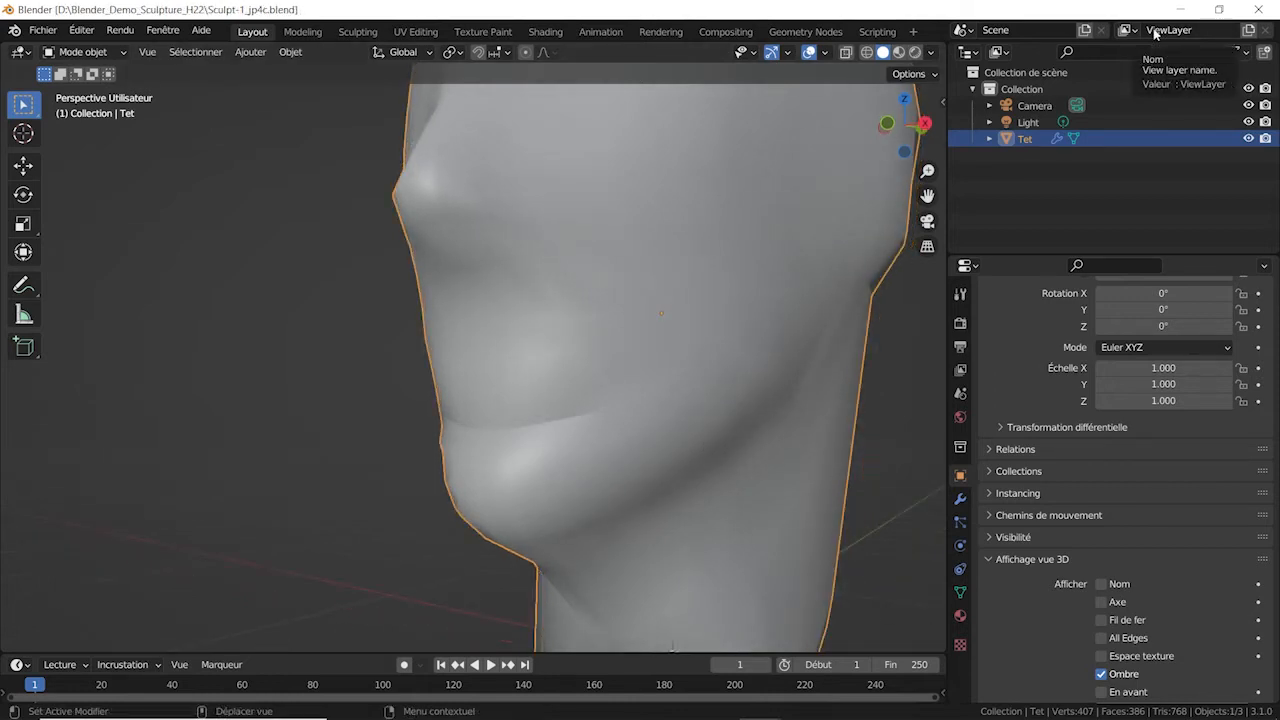
- Compare the mouth crease with the EdgeSplit modifier's viewport display switched off and back on
click(962, 502)
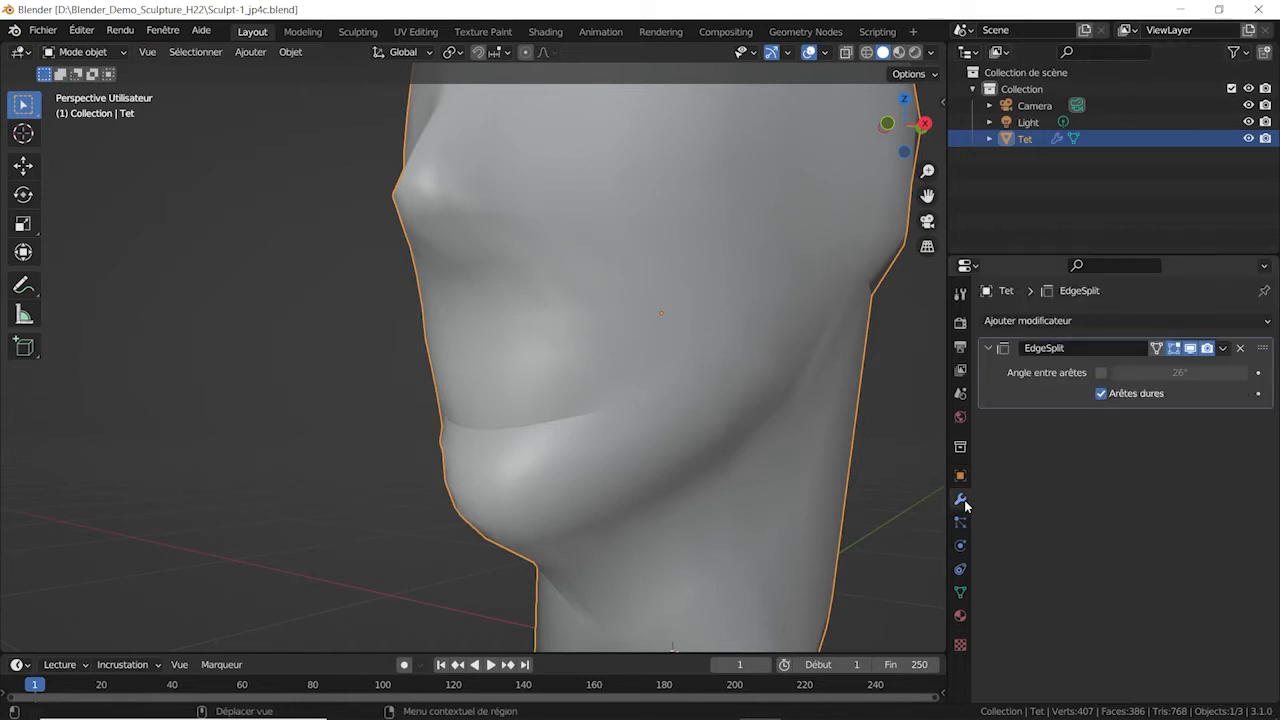
click(1192, 349)
click(1156, 322)
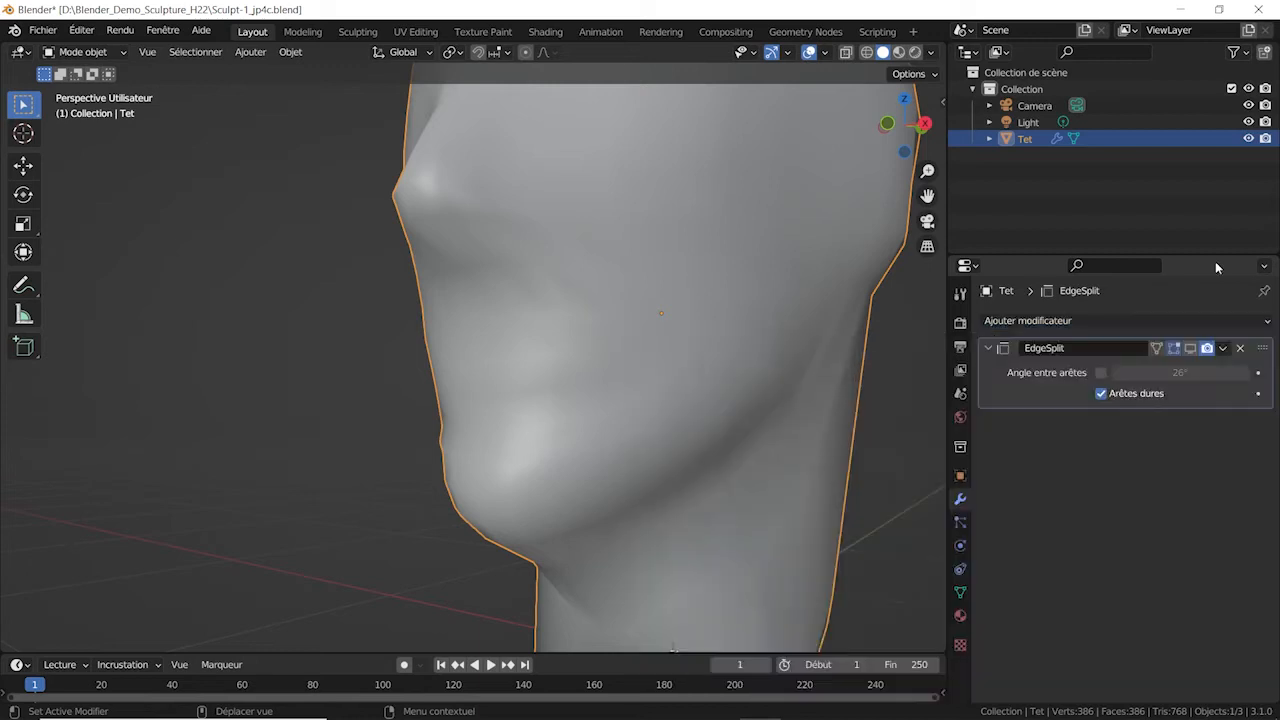
click(1191, 349)
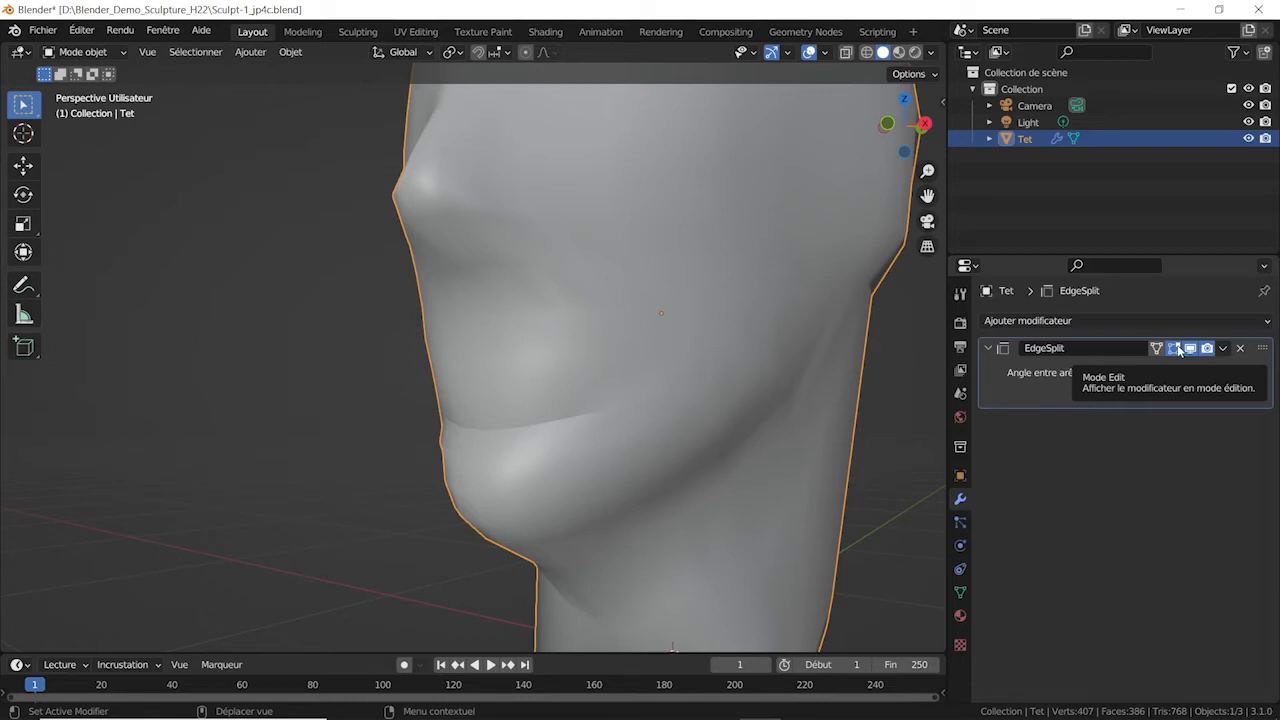
- Apply the EdgeSplit modifier (Appliquer) and put the head in Edit Mode
click(1222, 348)
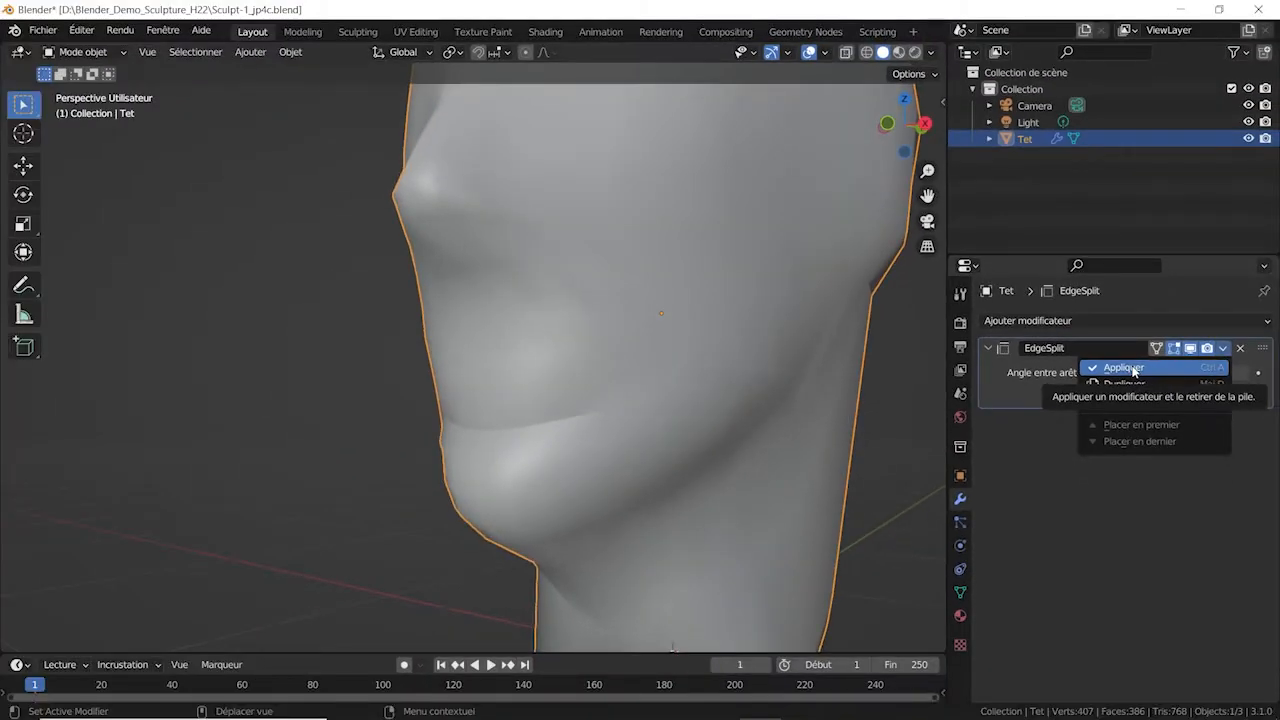
click(1122, 368)
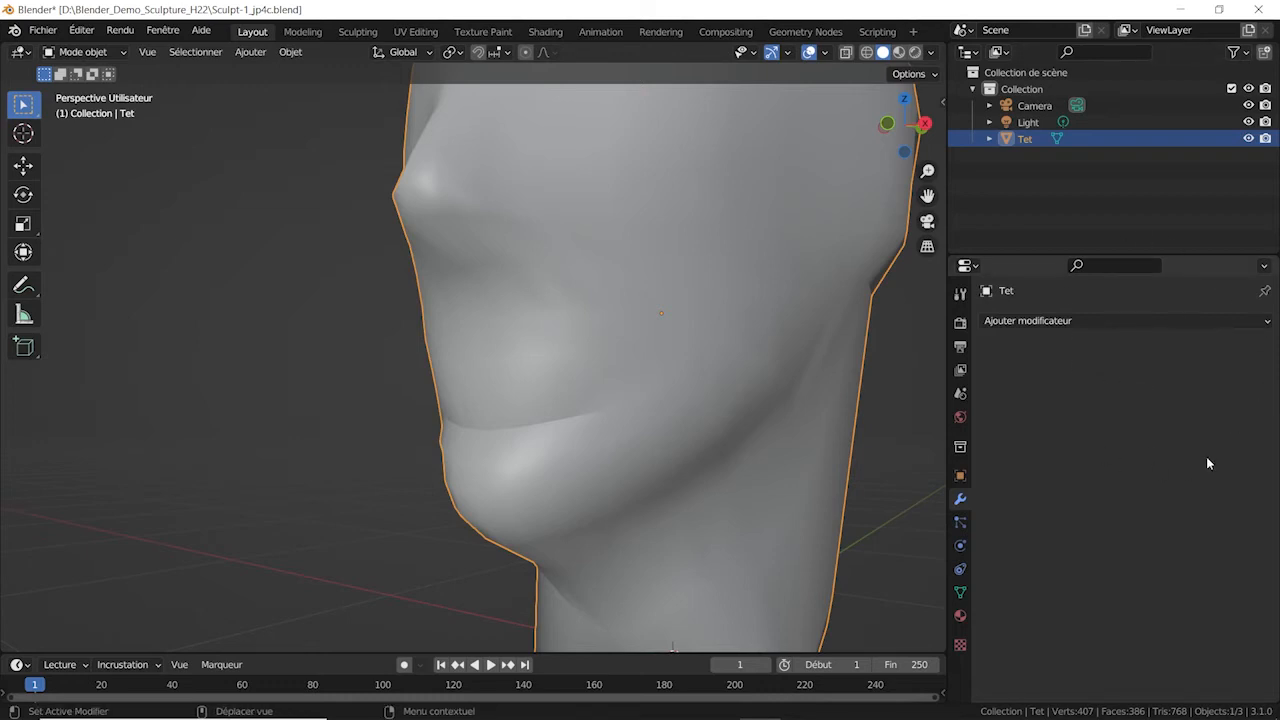
click(105, 55)
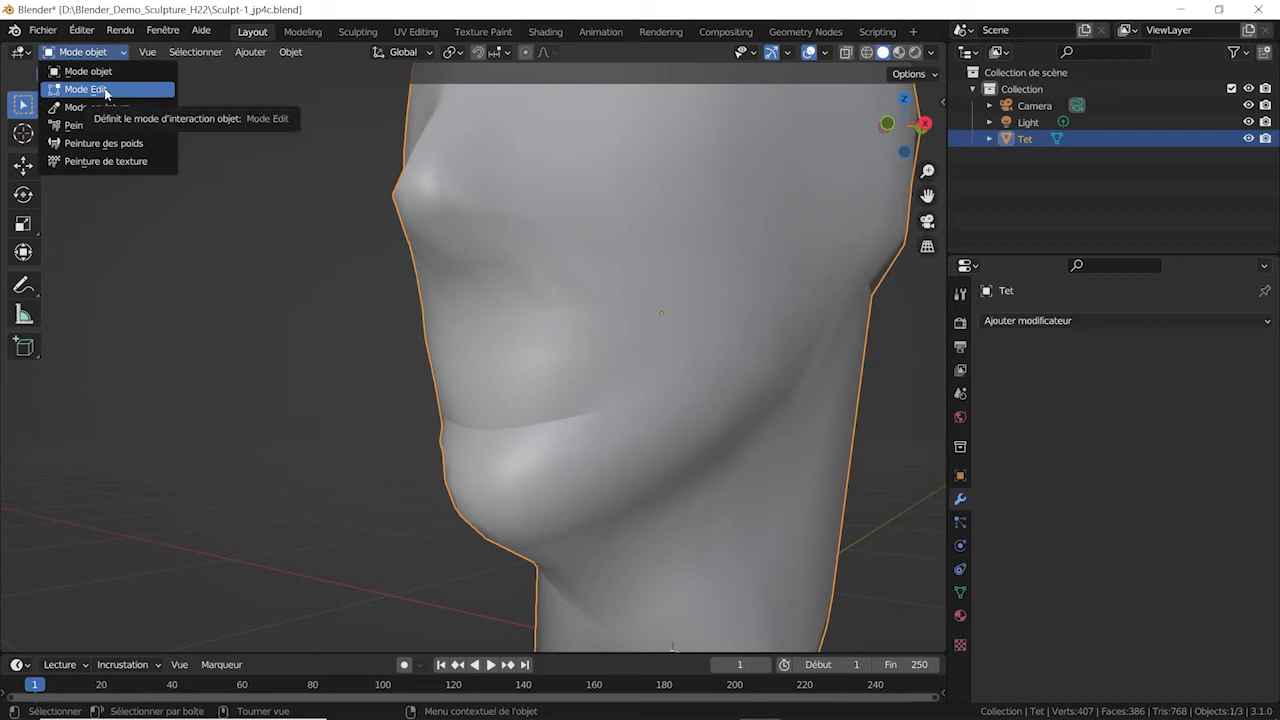
click(105, 90)
- In vertex selection, move the lower-lip vertex at the middle of the mouth split downward along Z
scroll(525, 403, up, 5)
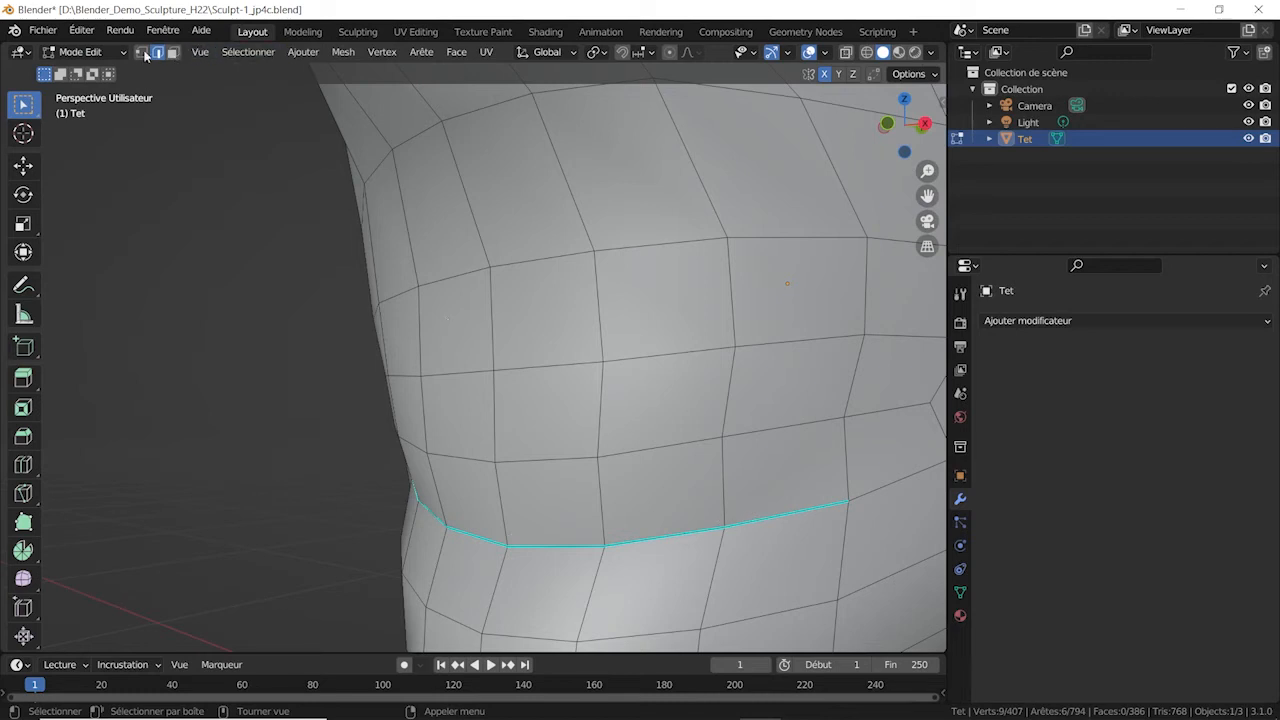
click(141, 52)
click(605, 546)
key(g)
key(z)
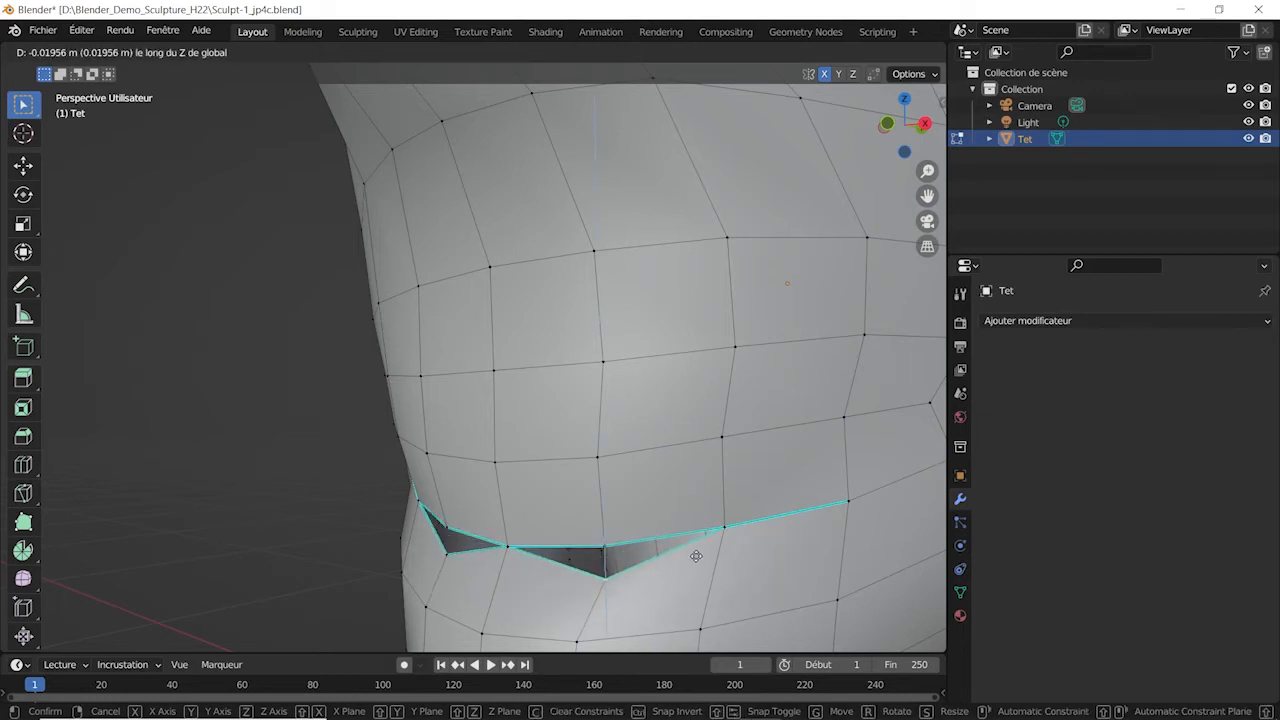
click(628, 562)
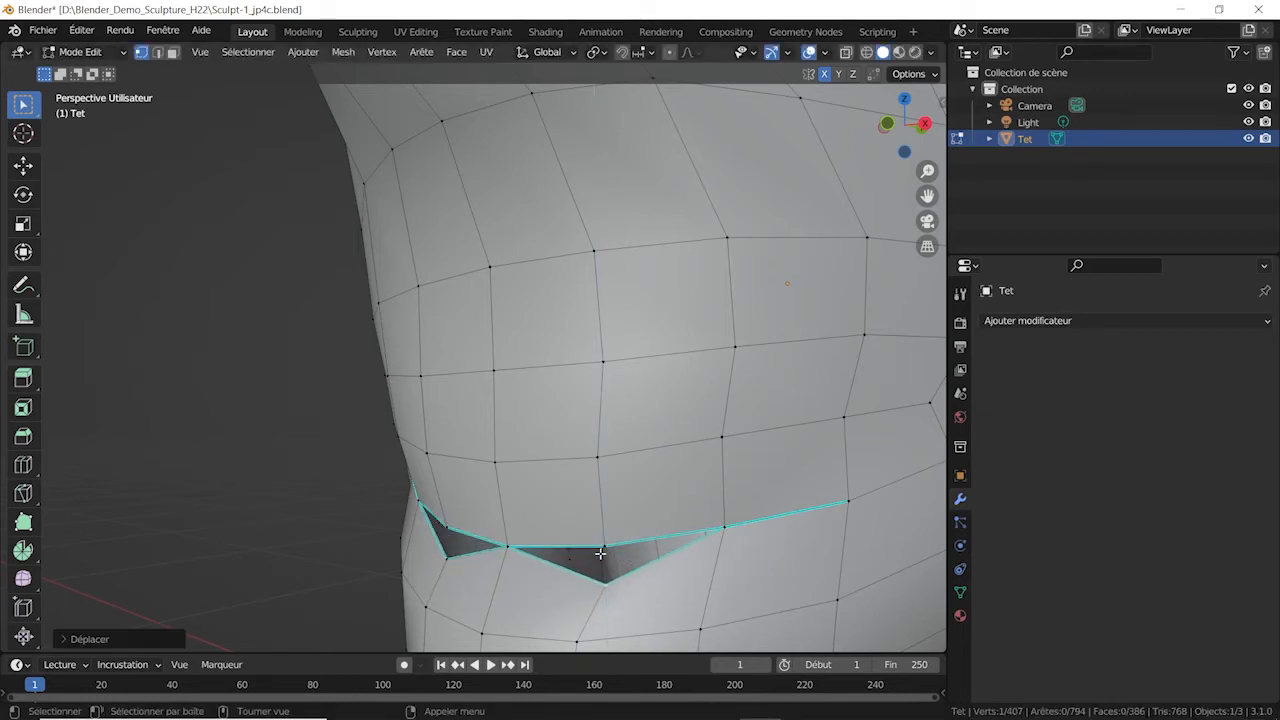
- Raise the neighbouring upper-lip vertex freely to widen the opening in the mouth, and save the file
click(510, 552)
key(g)
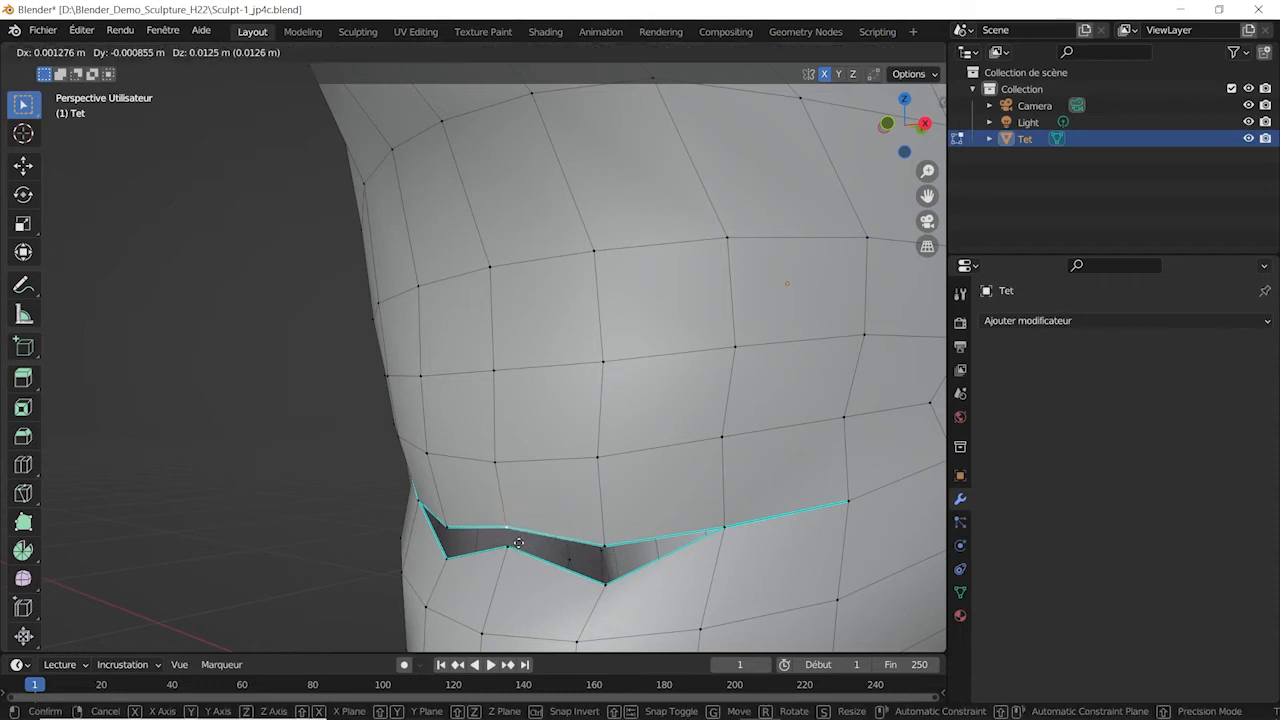
click(518, 543)
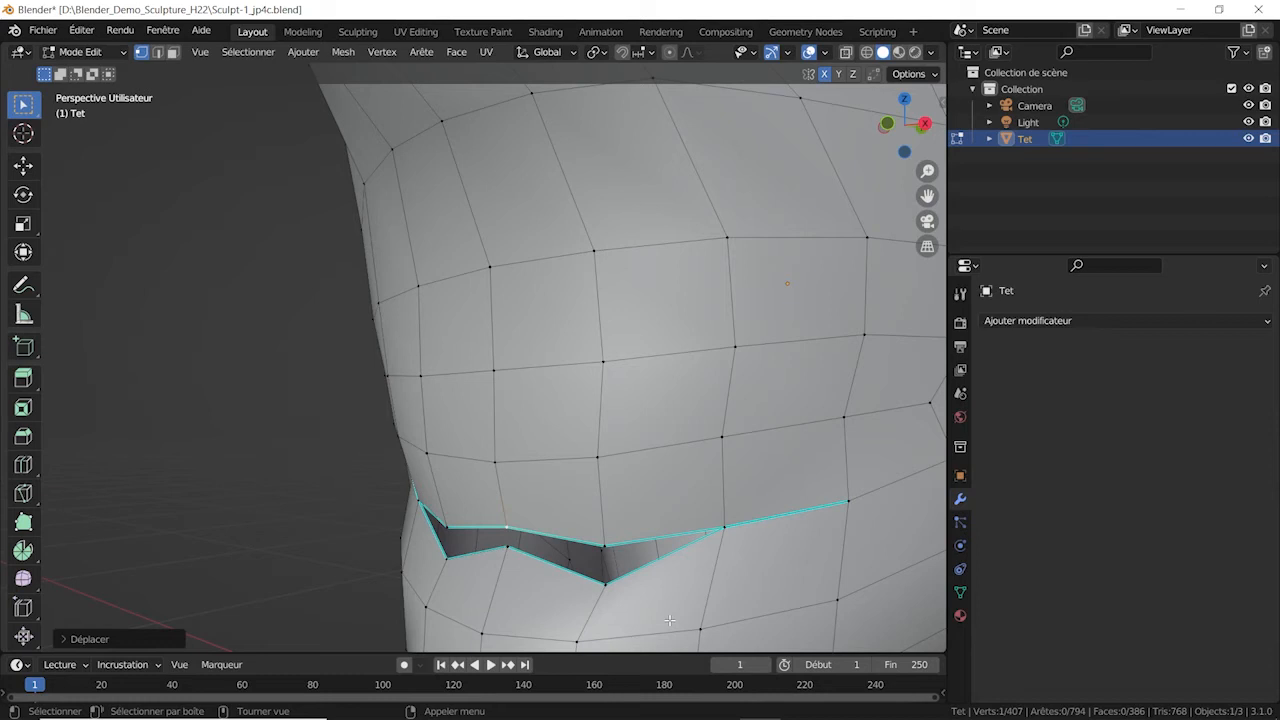
key(ctrl+s)
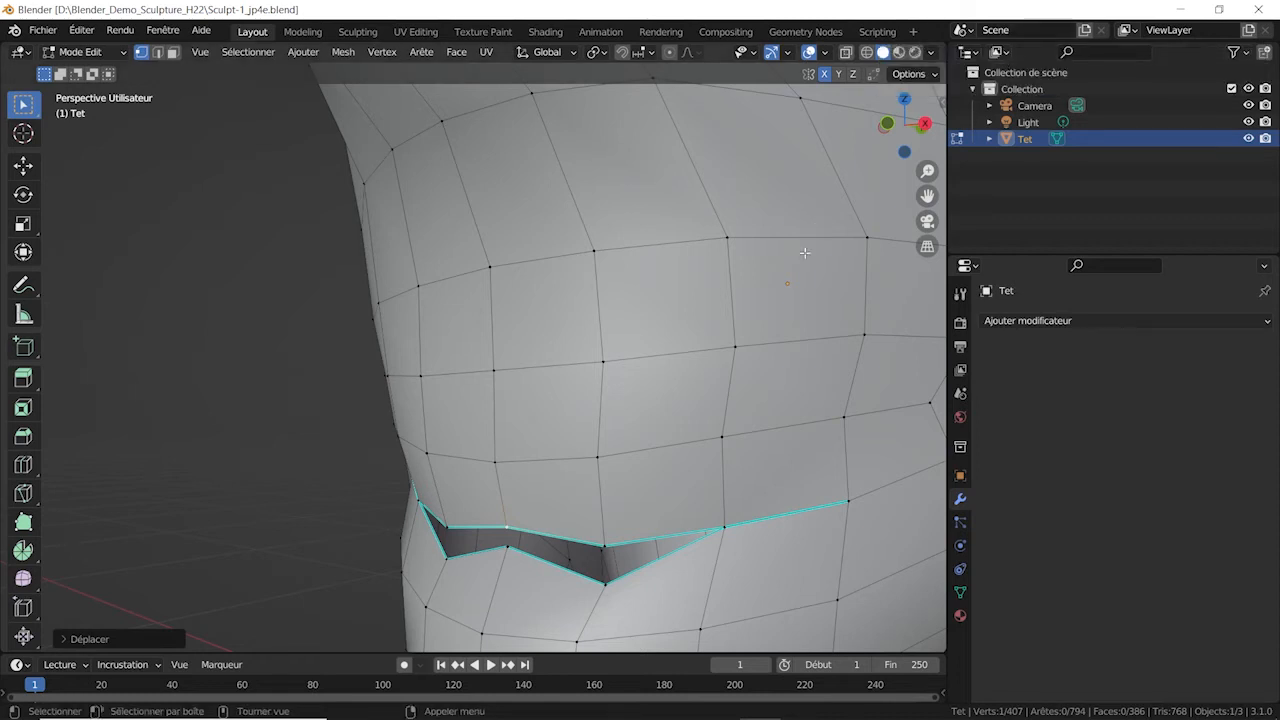
- Undo the vertex moves and the modifier application, back to the live EdgeSplit modifier in Object Mode
key(ctrl+z)
key(ctrl+z)
key(ctrl+z)
key(ctrl+z)
key(ctrl+z)
key(ctrl+z)
key(ctrl+z)
key(ctrl+z)
key(ctrl+z)
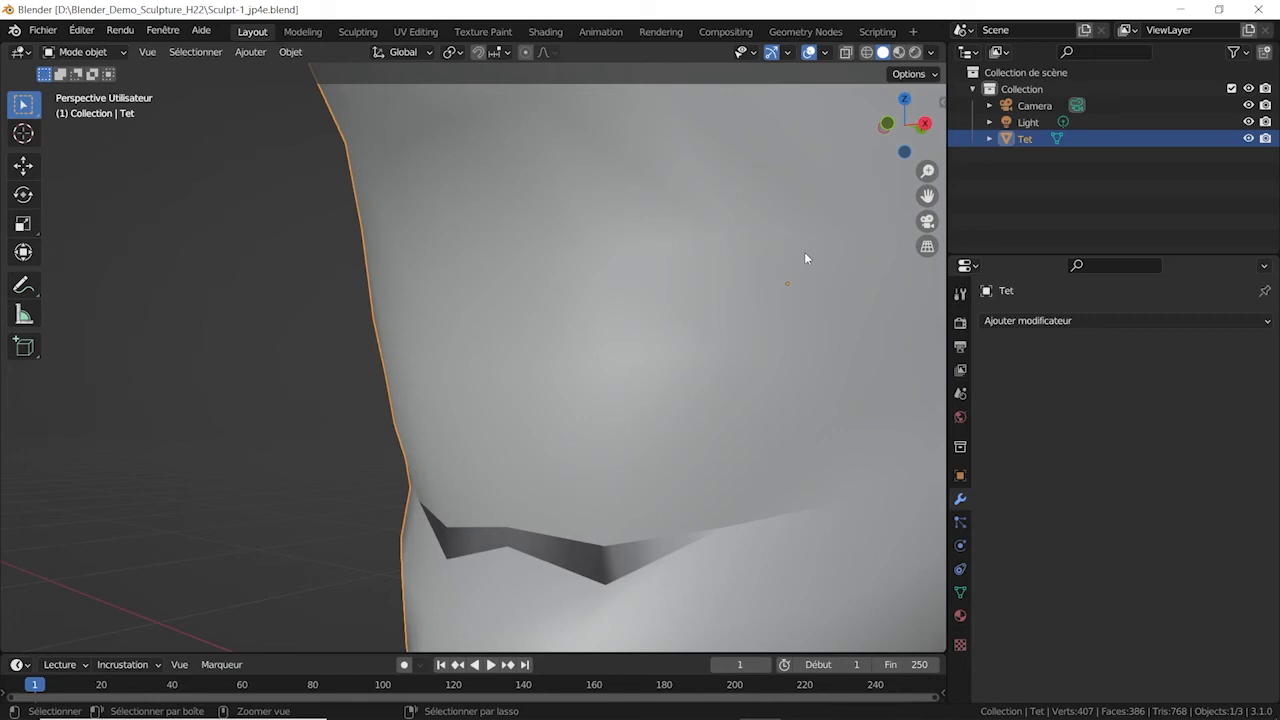
key(ctrl+z)
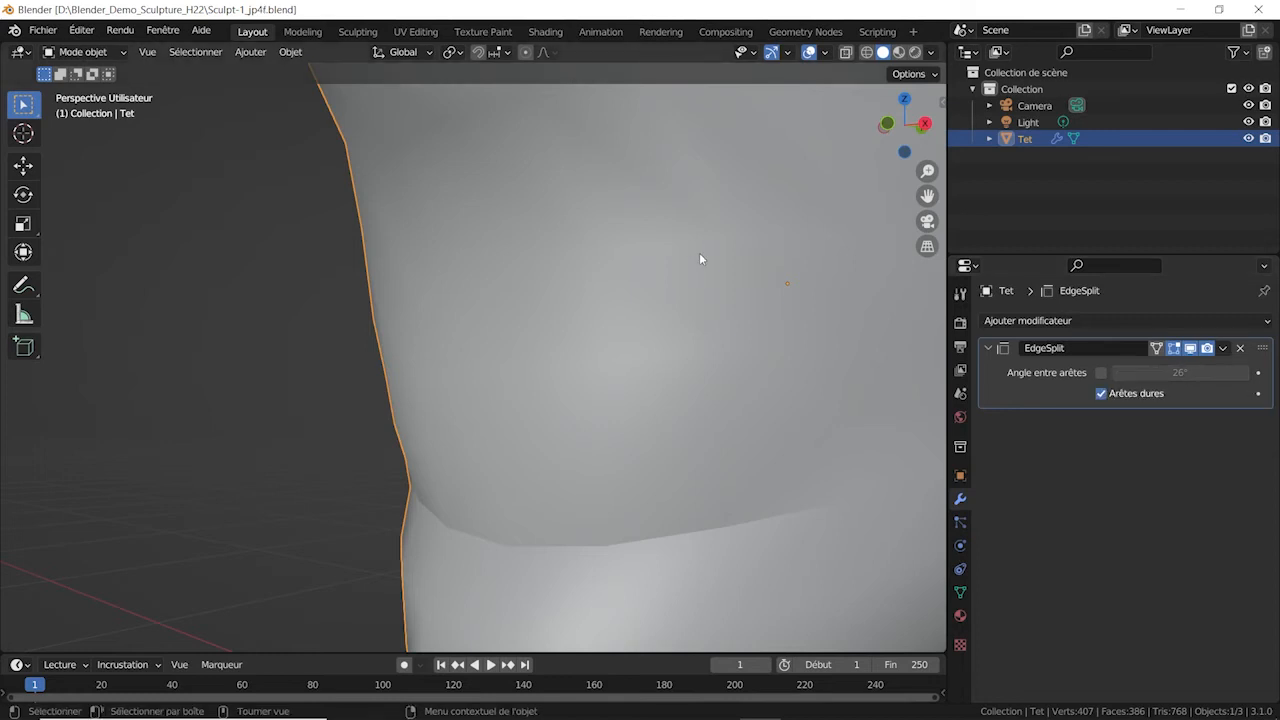
- Add a Wireframe (Fil de fer) modifier to the head and set its thickness to 0.018 m
key(KP_Decimal)
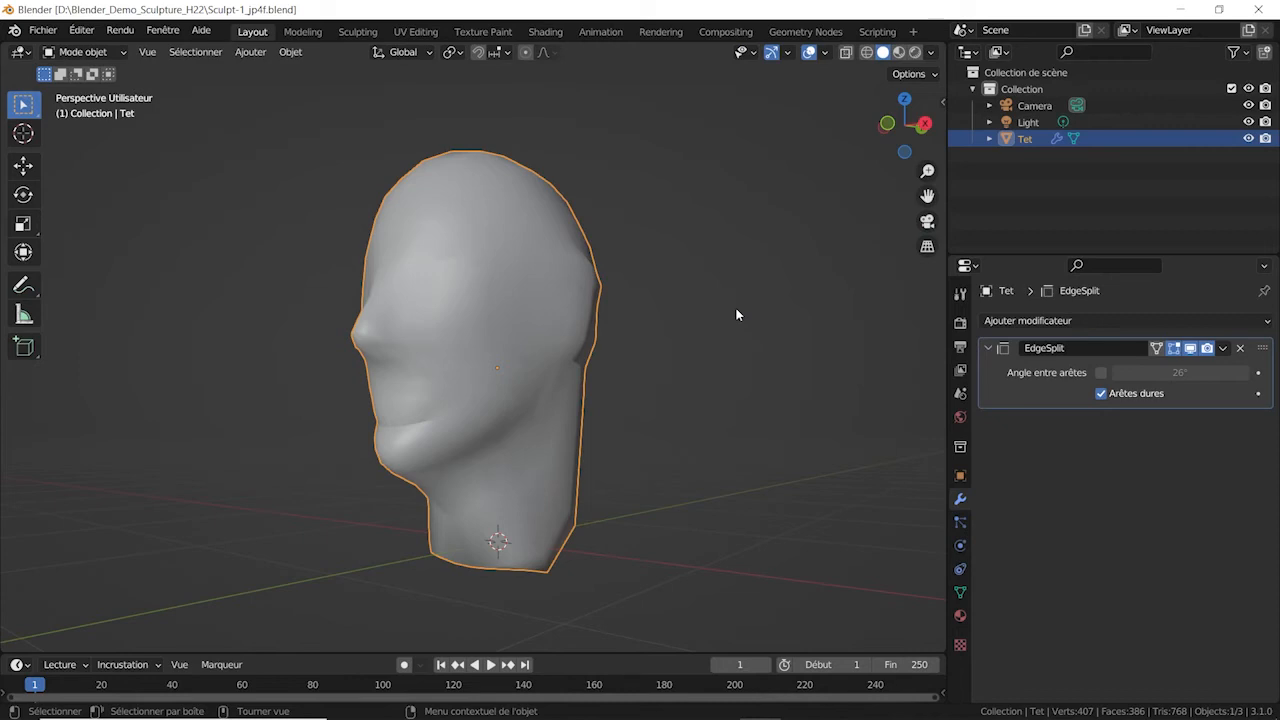
click(1107, 320)
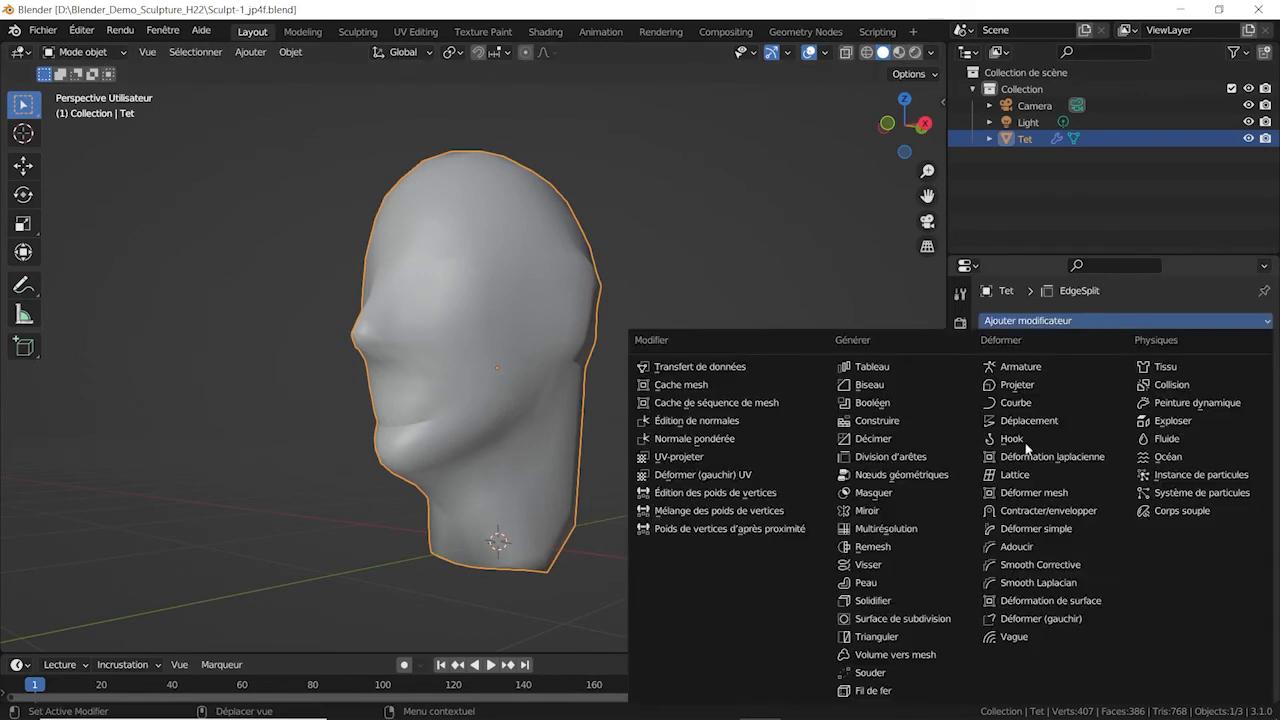
click(870, 701)
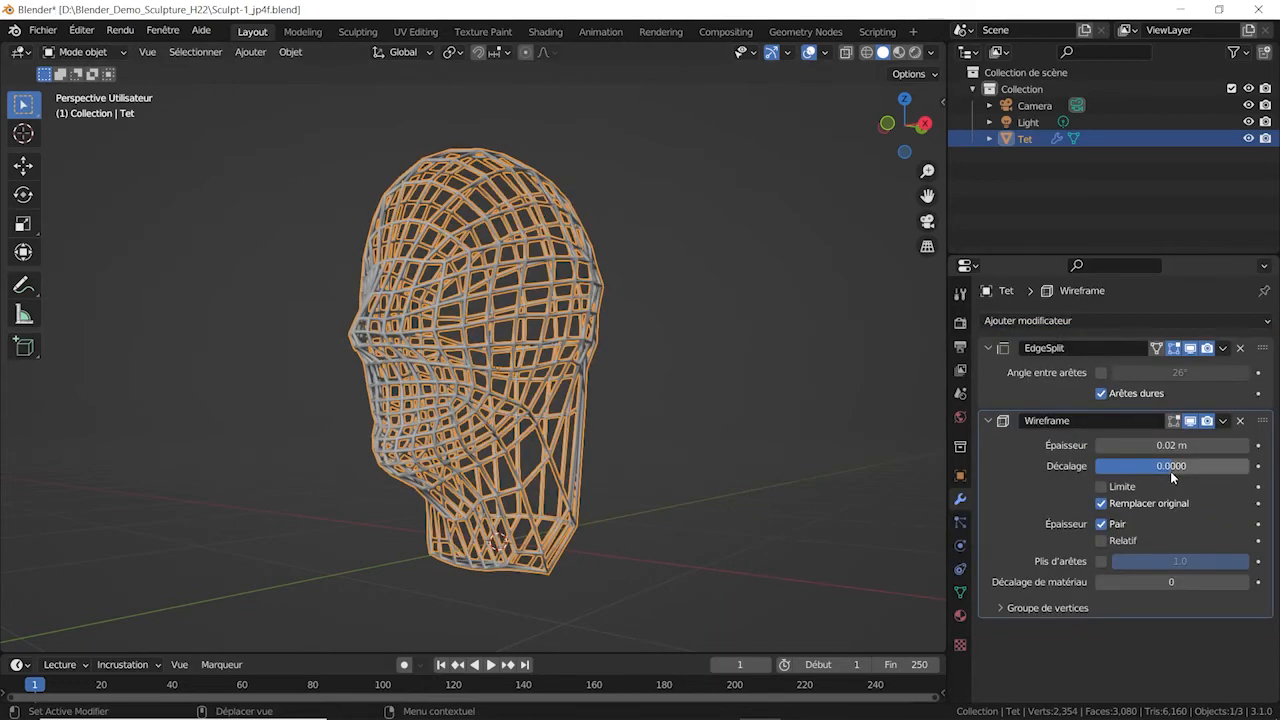
mouse_move(1170, 445)
mouse_down()
mouse_move(1146, 445)
mouse_move(1166, 445)
mouse_up()
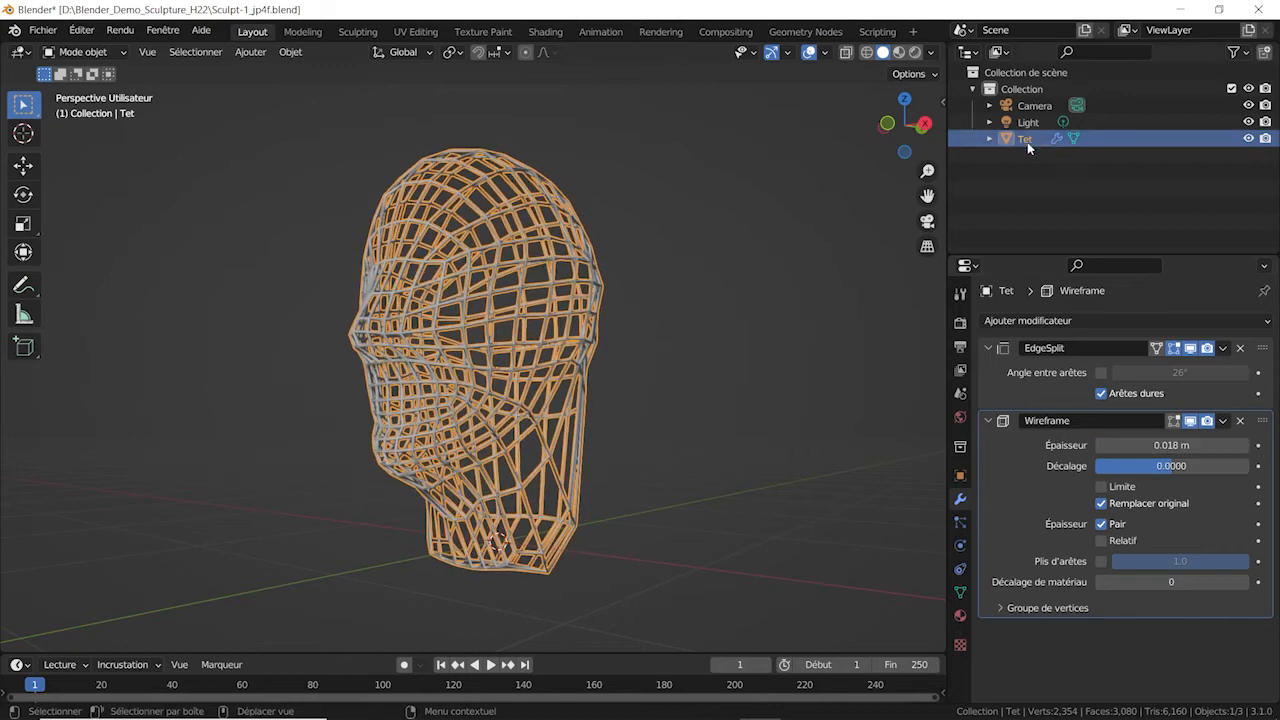
- Duplicate the head in place and remove the Wireframe modifier from the duplicate
key(shift+d)
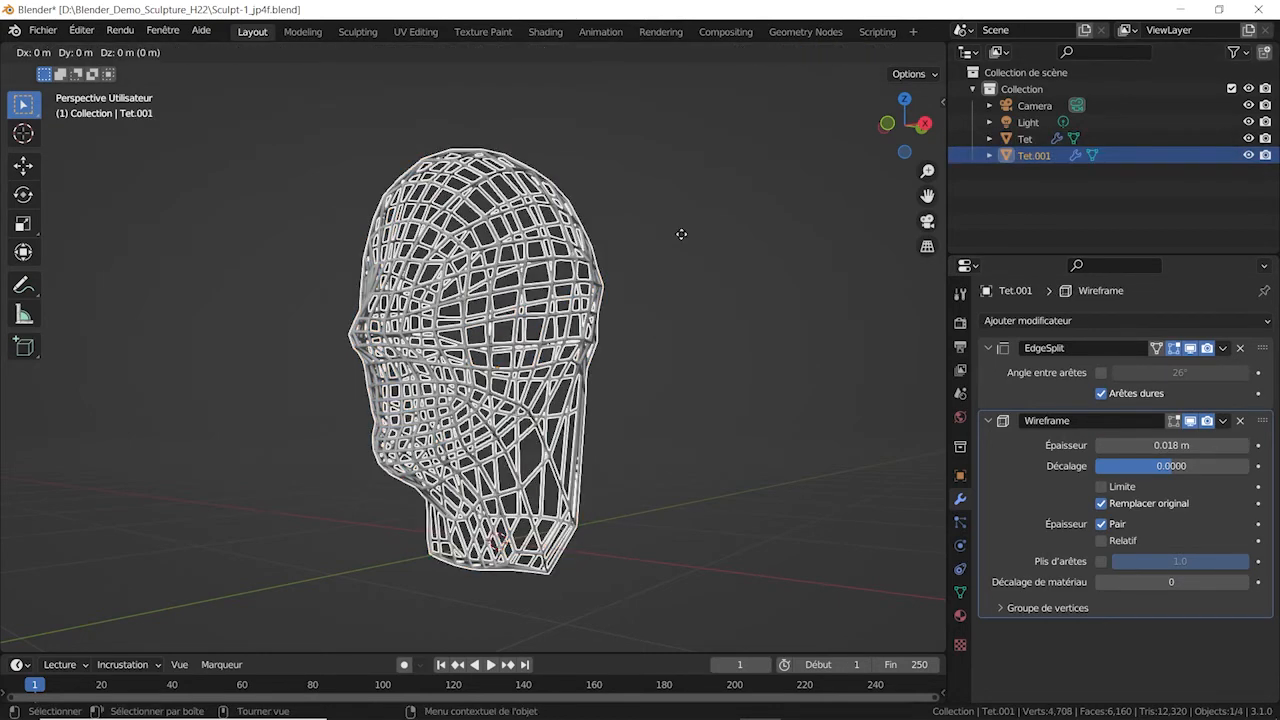
click(681, 234)
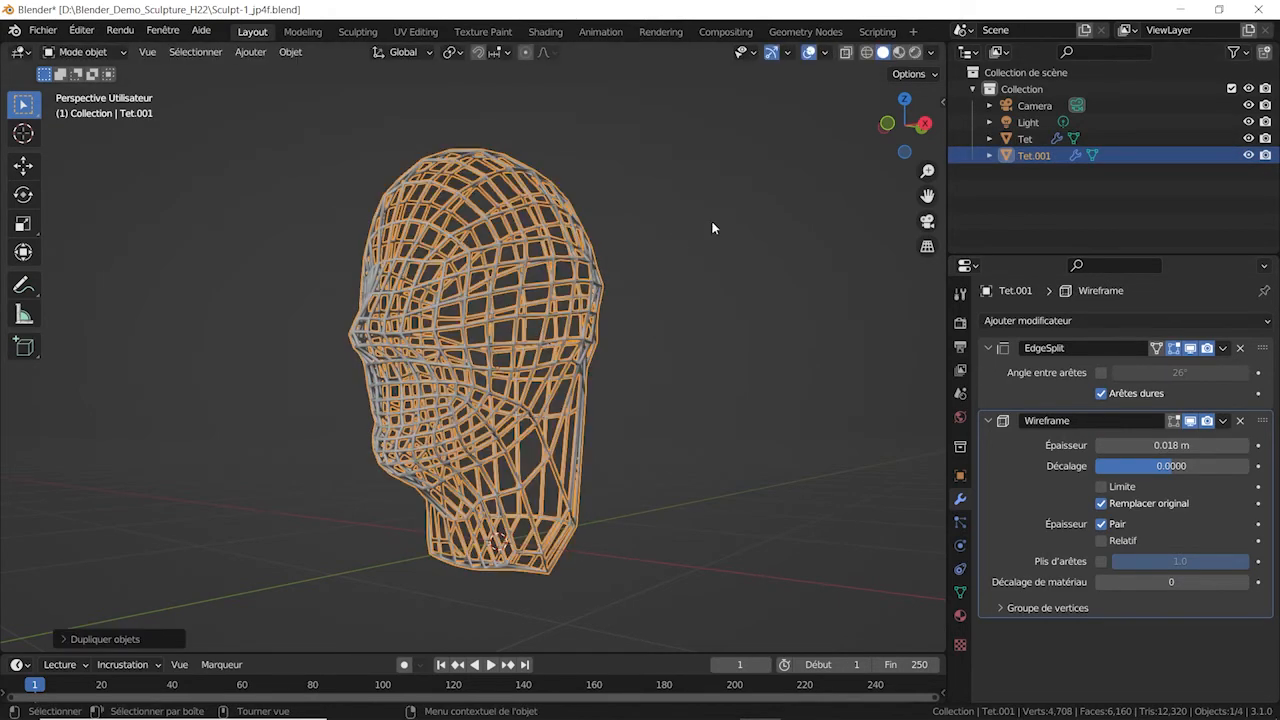
click(1006, 161)
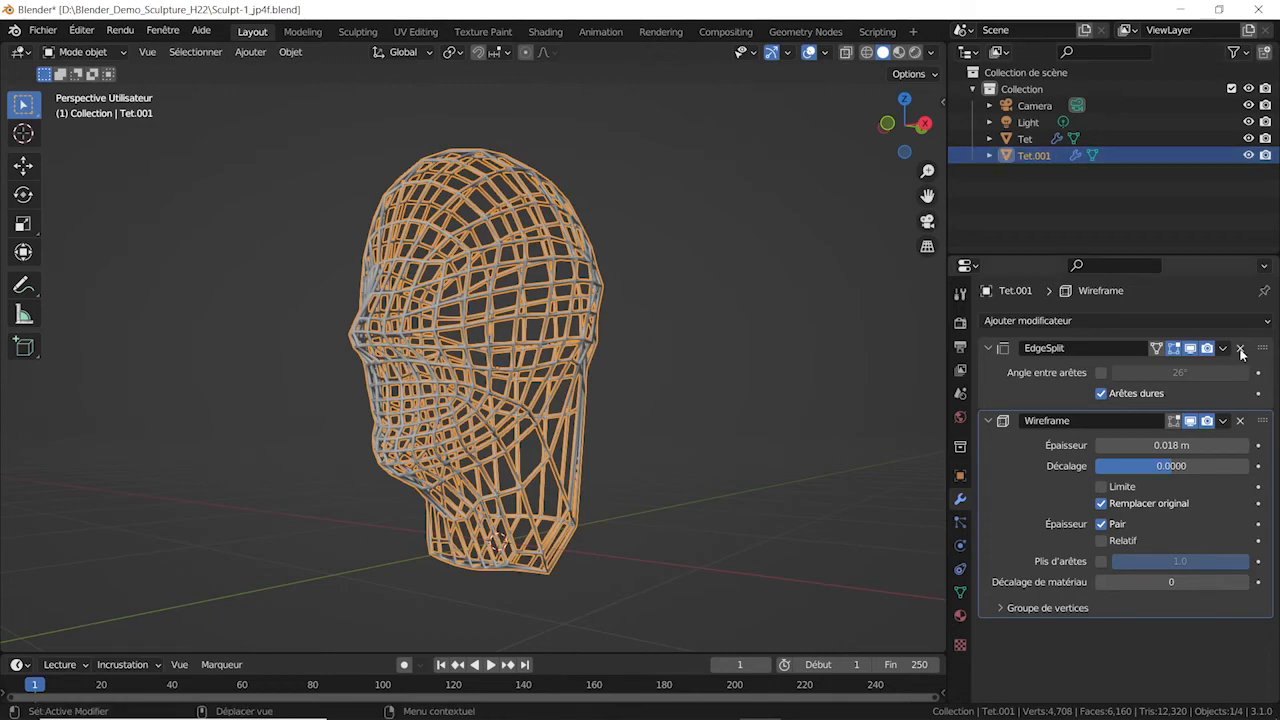
click(1241, 421)
- Hide the solid duplicate head in the viewport and switch the viewport to rendered shading
middle_drag(646, 423, 800, 380)
scroll(592, 392, up, 4)
scroll(592, 392, down, 3)
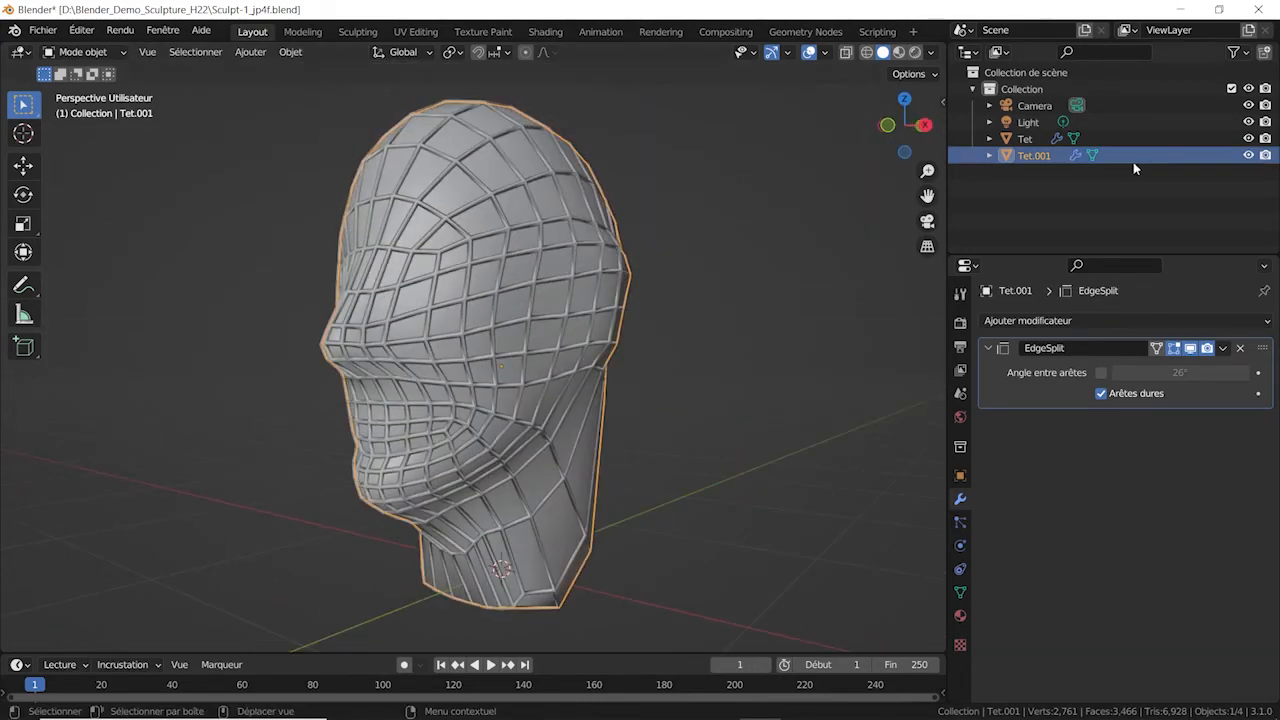
click(1249, 156)
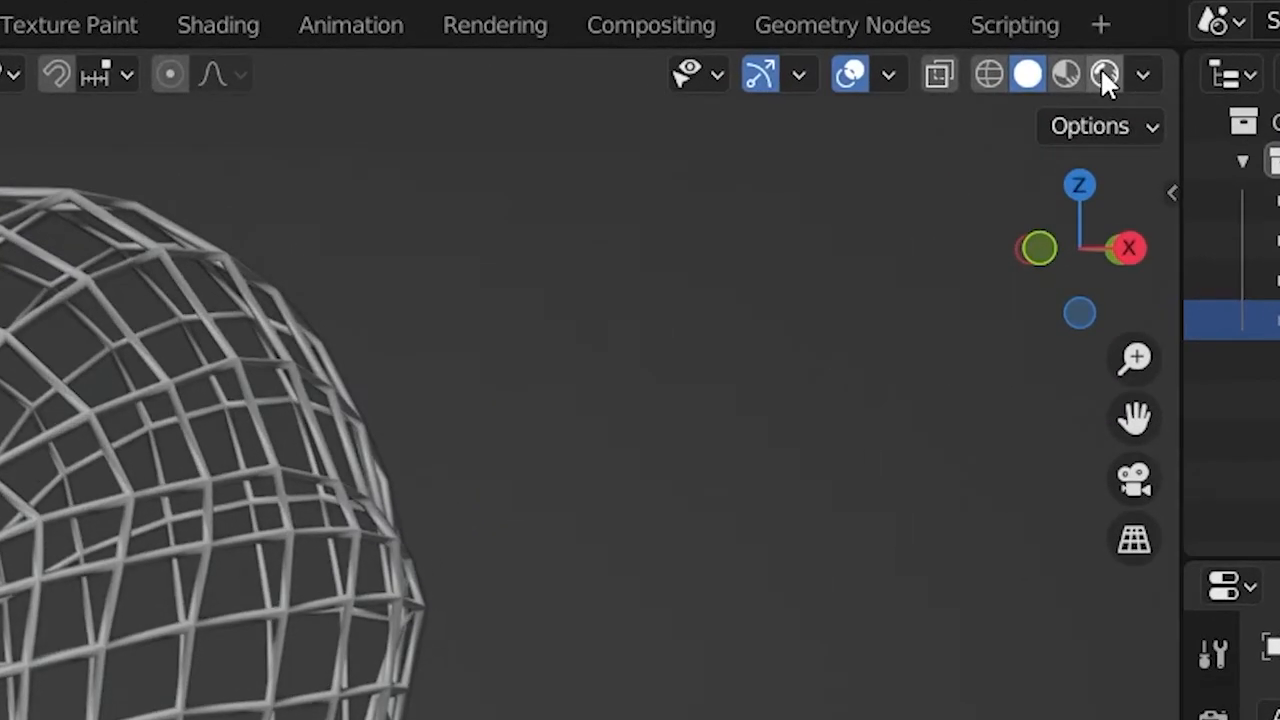
click(1103, 74)
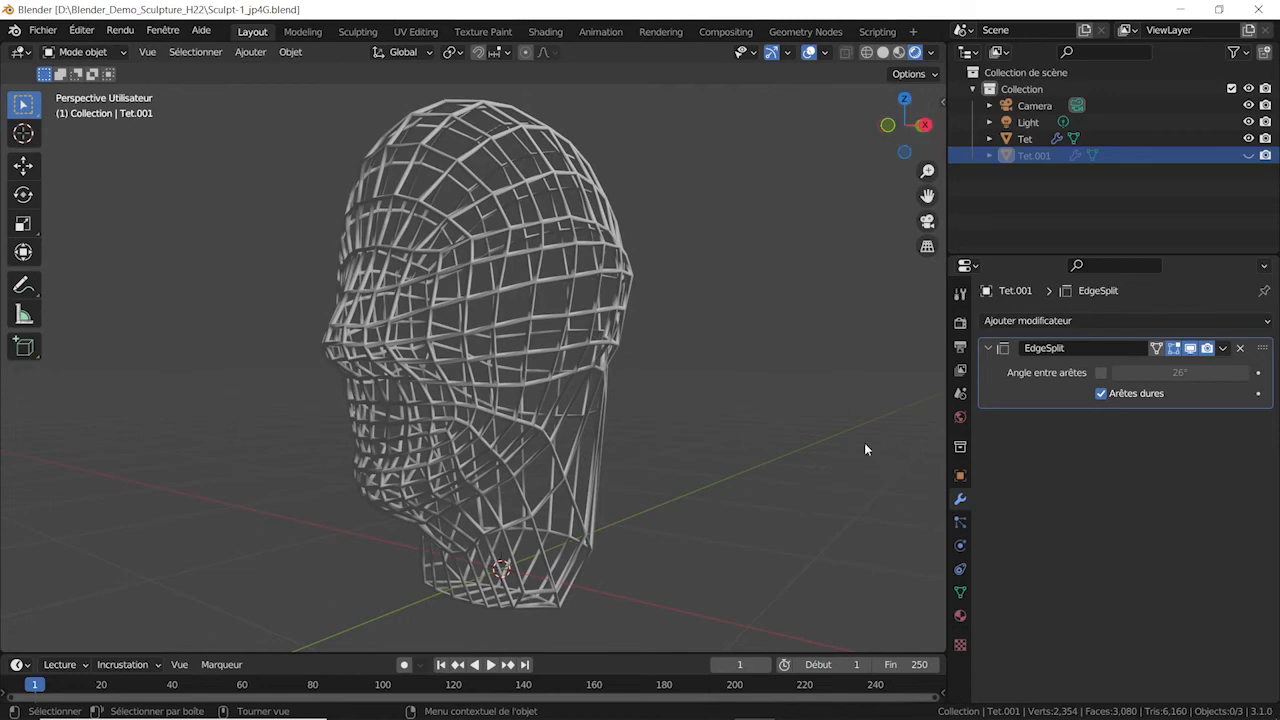
- Change the world background colour to a dark violet
click(961, 418)
click(1171, 432)
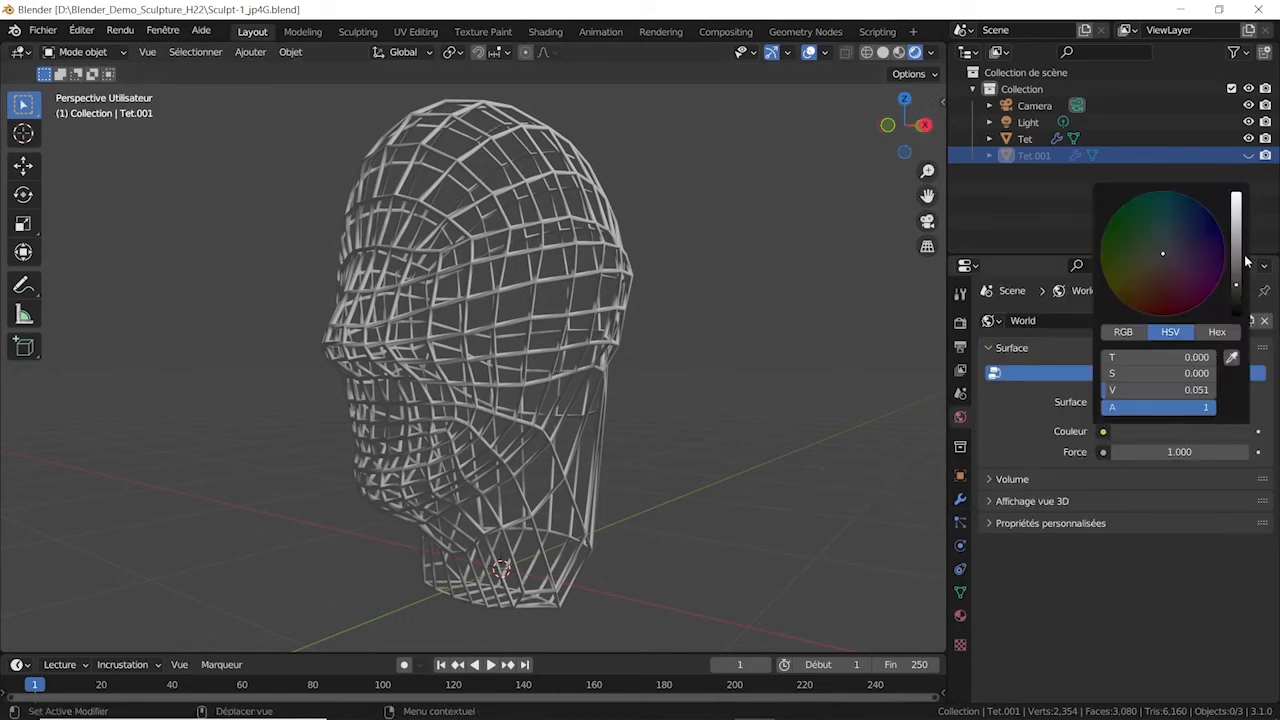
drag(1237, 264, 1187, 243)
drag(1237, 236, 1237, 279)
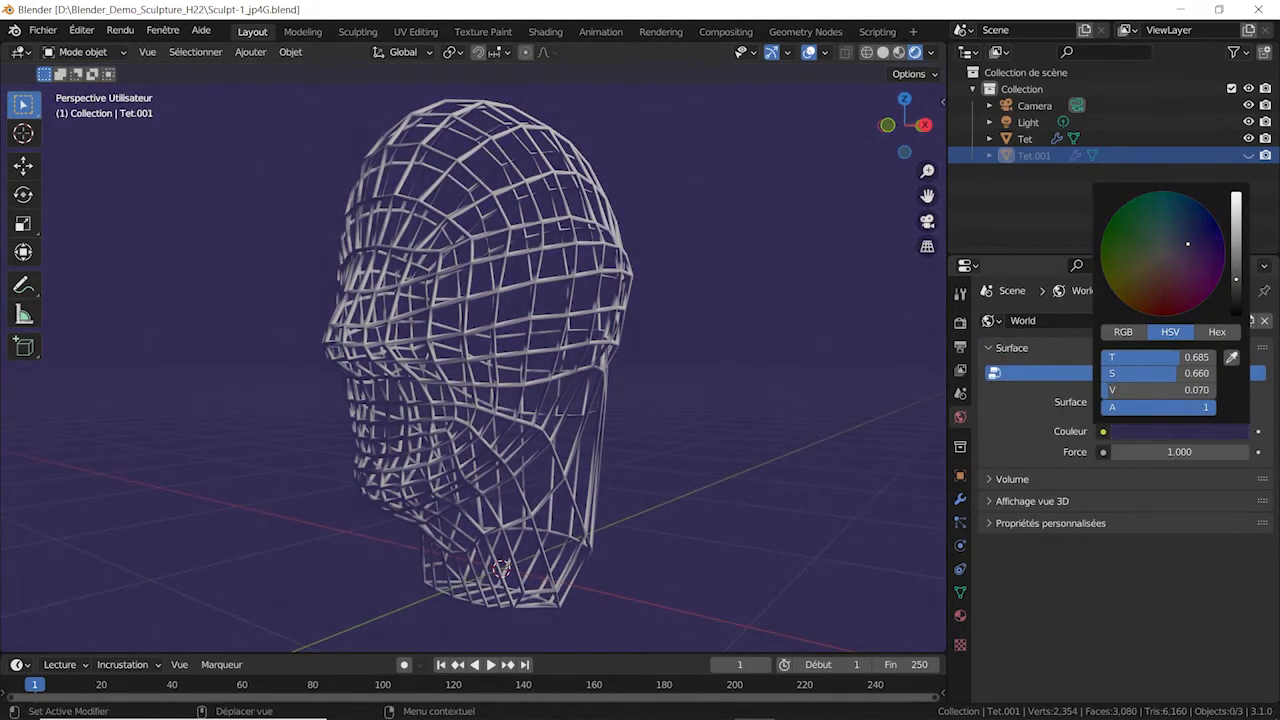
mouse_move(1187, 243)
mouse_down()
mouse_move(1199, 243)
mouse_move(1183, 248)
mouse_up()
- Select the wireframe head and rename its material to Tet
click(1025, 139)
click(960, 617)
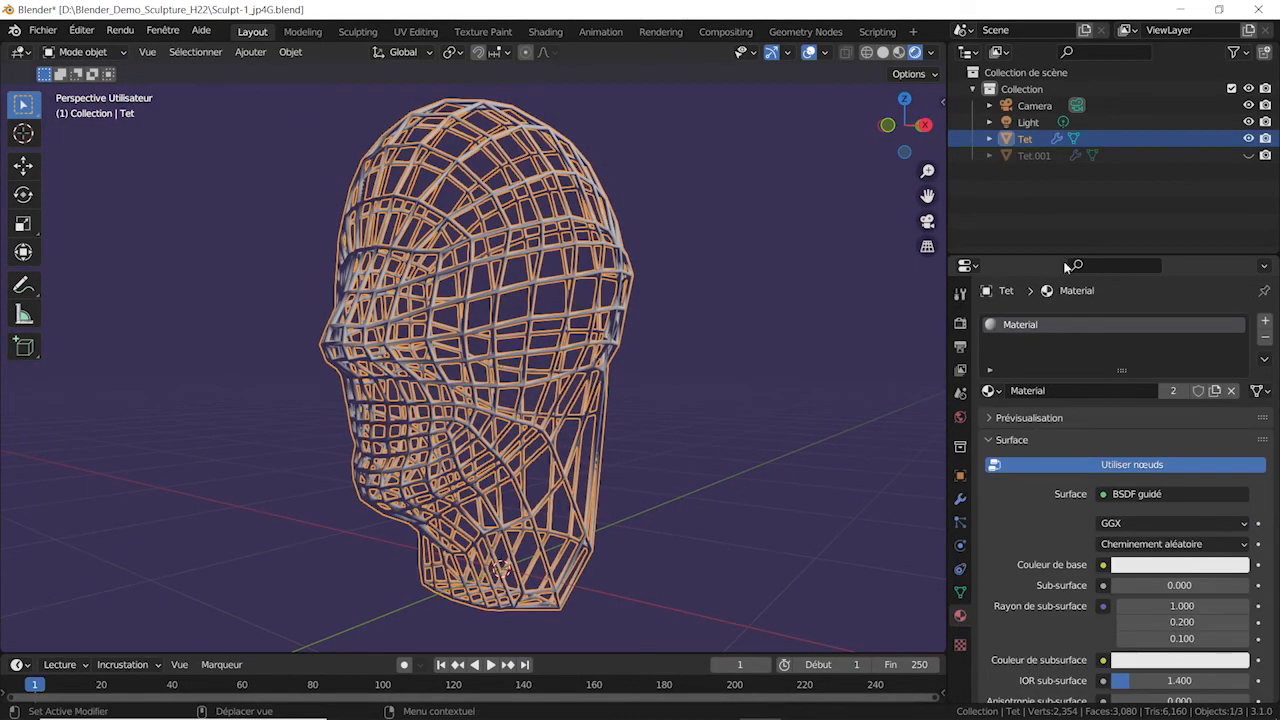
double_click(1023, 330)
text(Tet)
key(Return)
- Set the wireframe material's emission colour to a dark green with hue 0.314, saturation 0.941 and value 0.197, leaving the head deselected
scroll(1175, 590, down, 10)
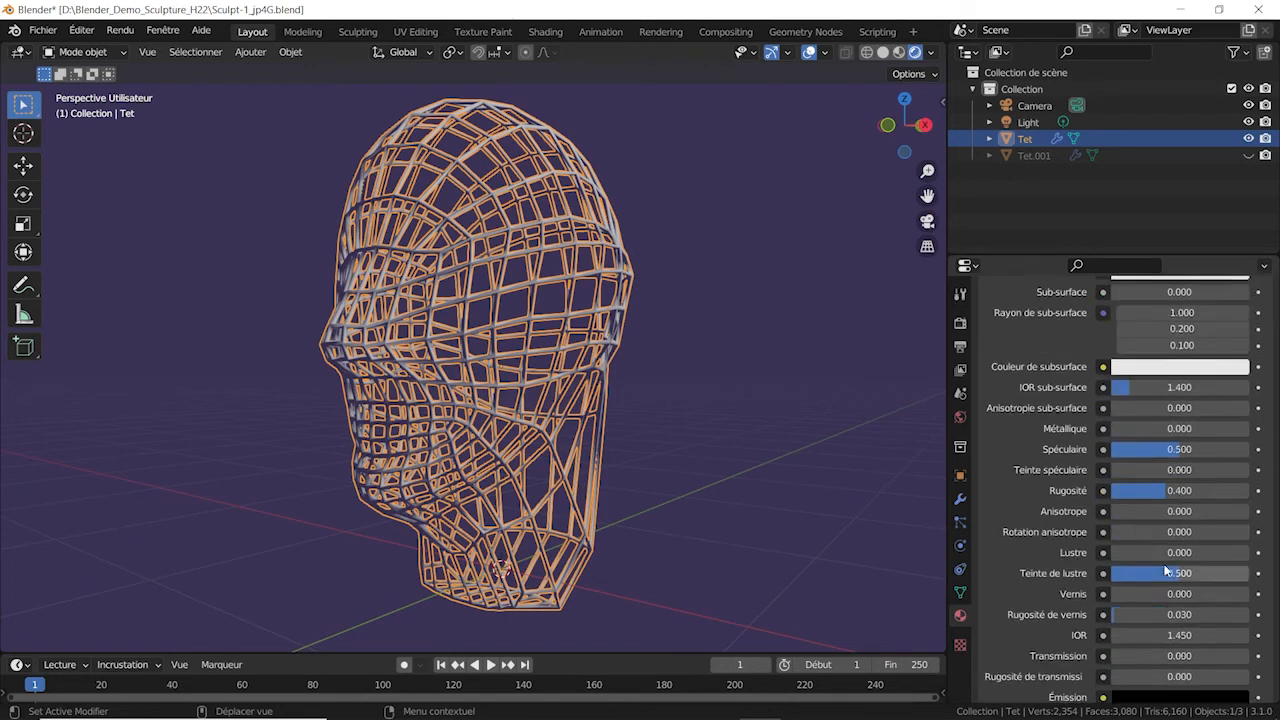
click(1175, 591)
click(1237, 388)
drag(1129, 402, 1104, 400)
drag(1237, 389, 1237, 415)
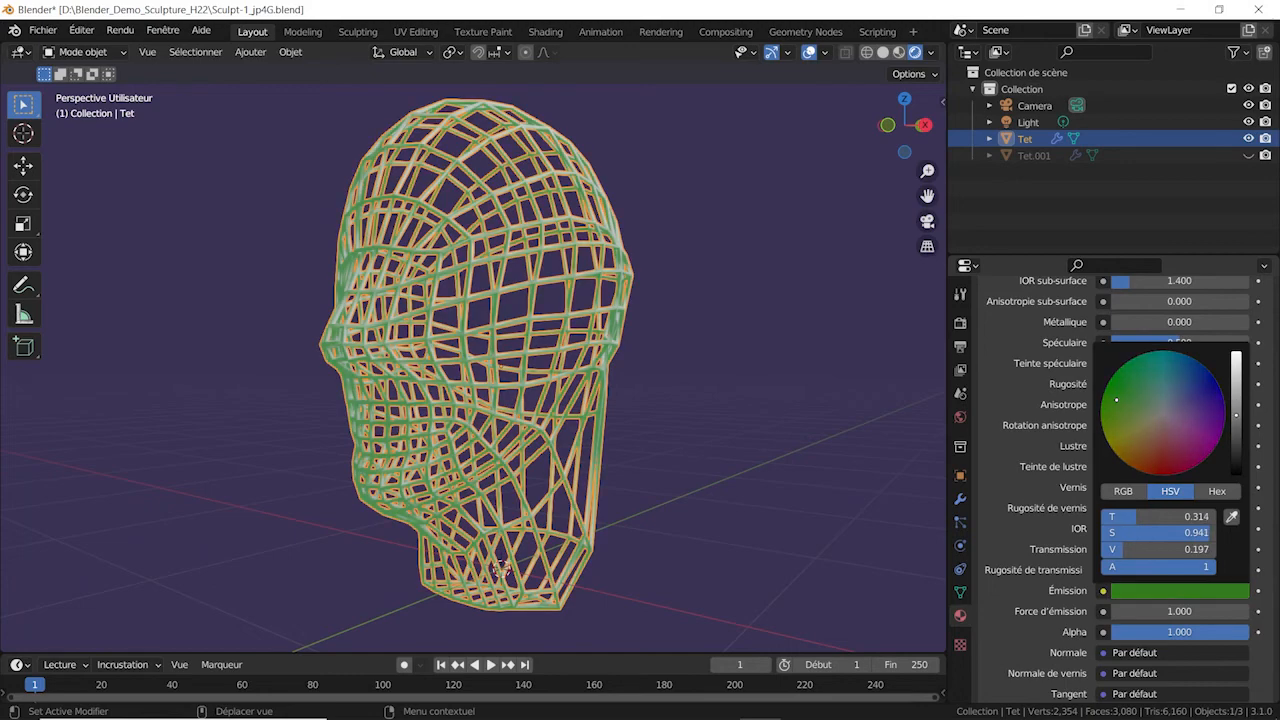
click(826, 461)
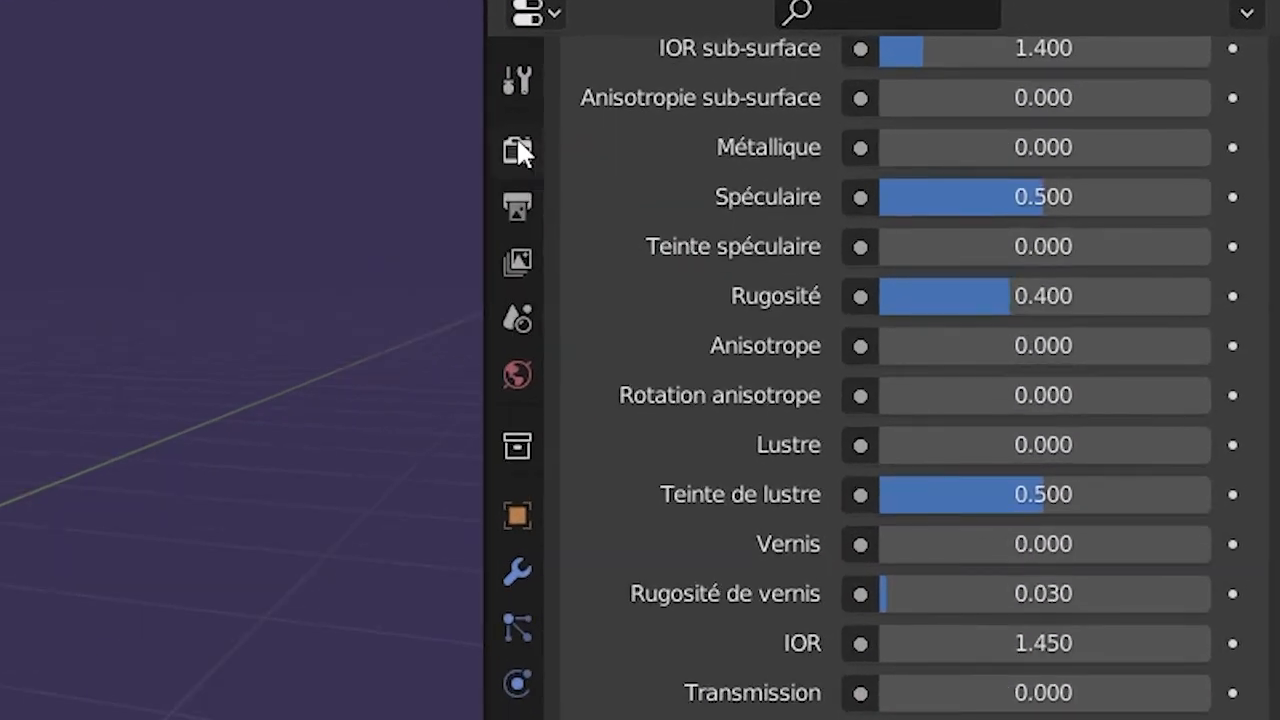
- Enable Bloom for the render and set the wireframe material's emission strength to 9.3
click(961, 323)
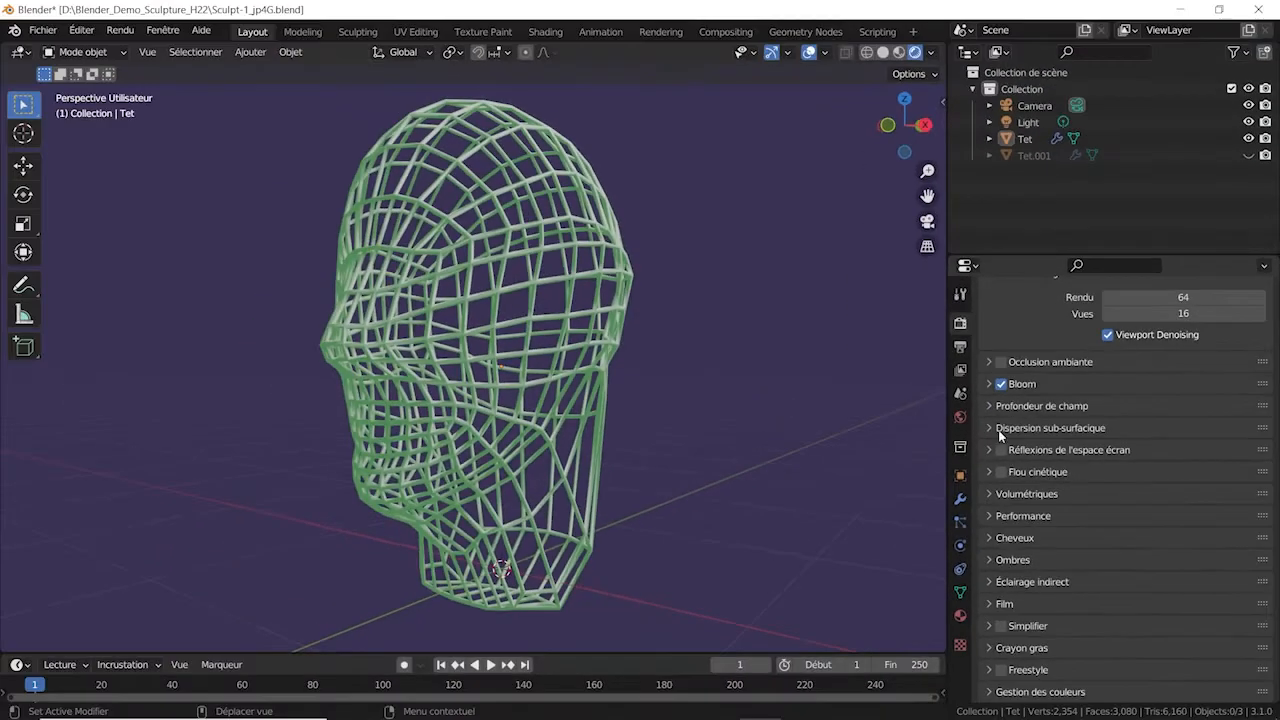
click(960, 615)
scroll(1067, 580, down, 8)
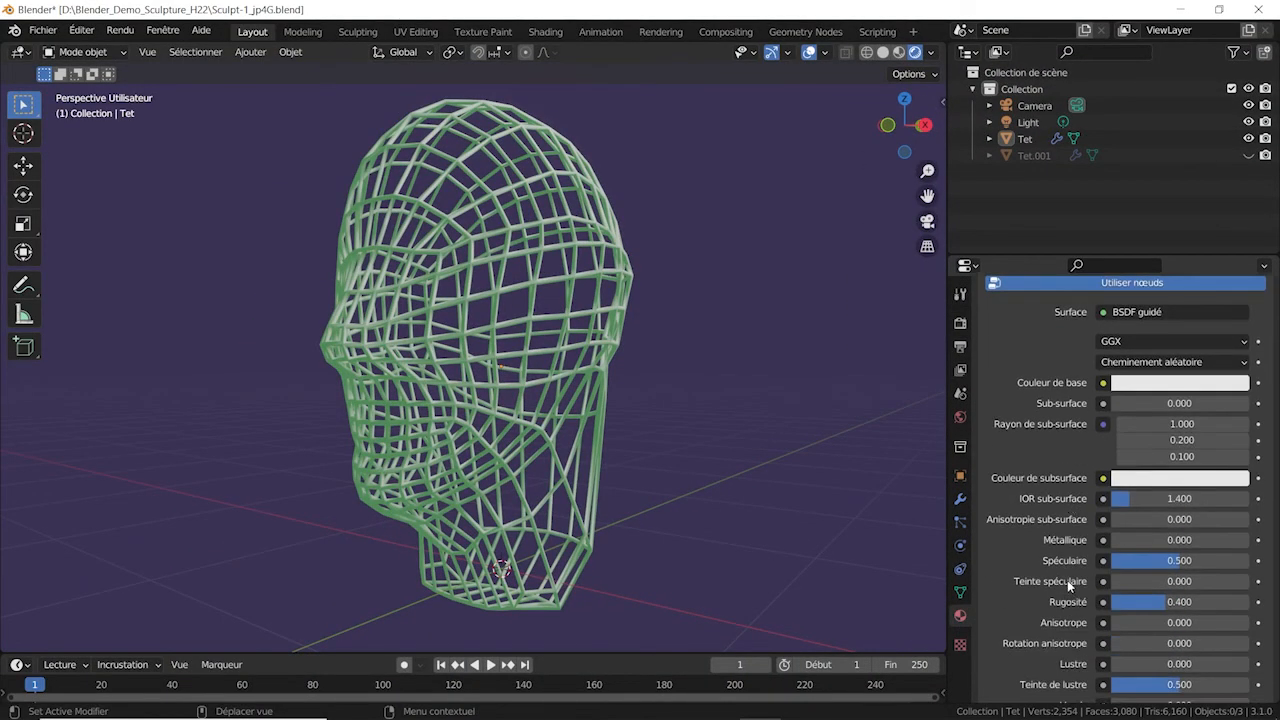
click(1180, 616)
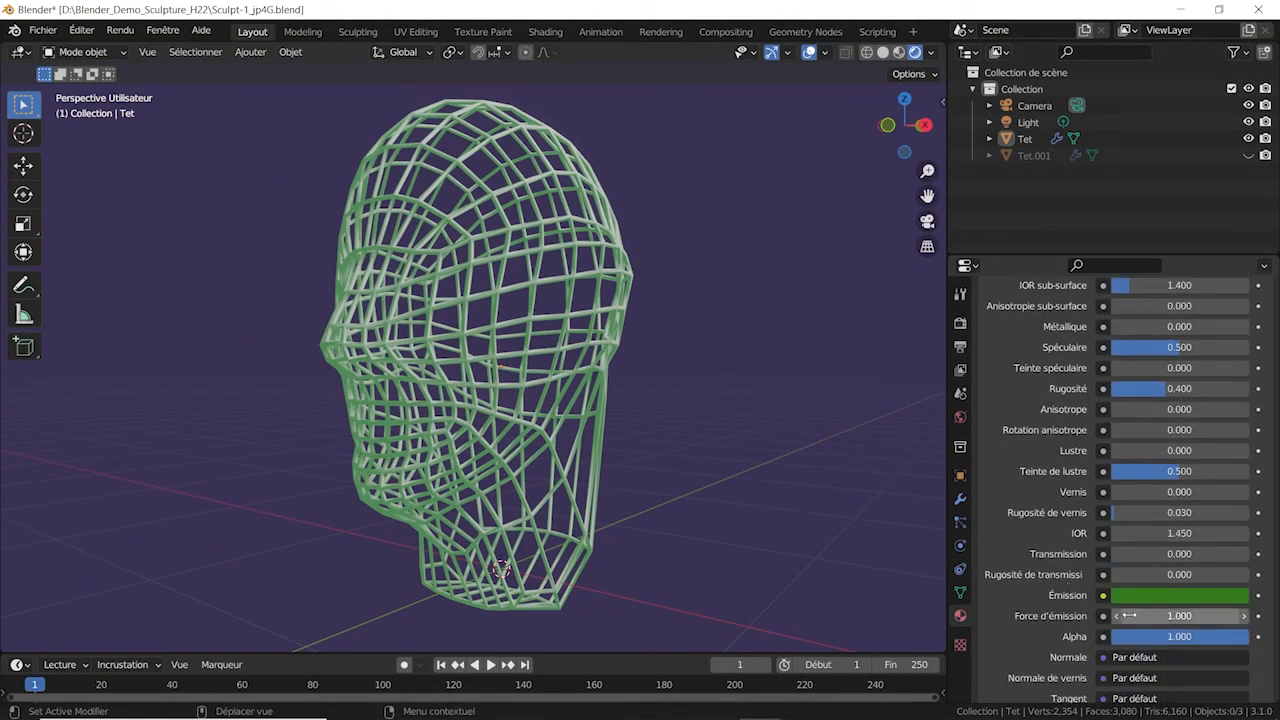
text(7.9)
key(Return)
drag(1180, 616, 1194, 616)
- Show the solid duplicate head in the viewport and replace its shared green material with a new separate one
click(1248, 156)
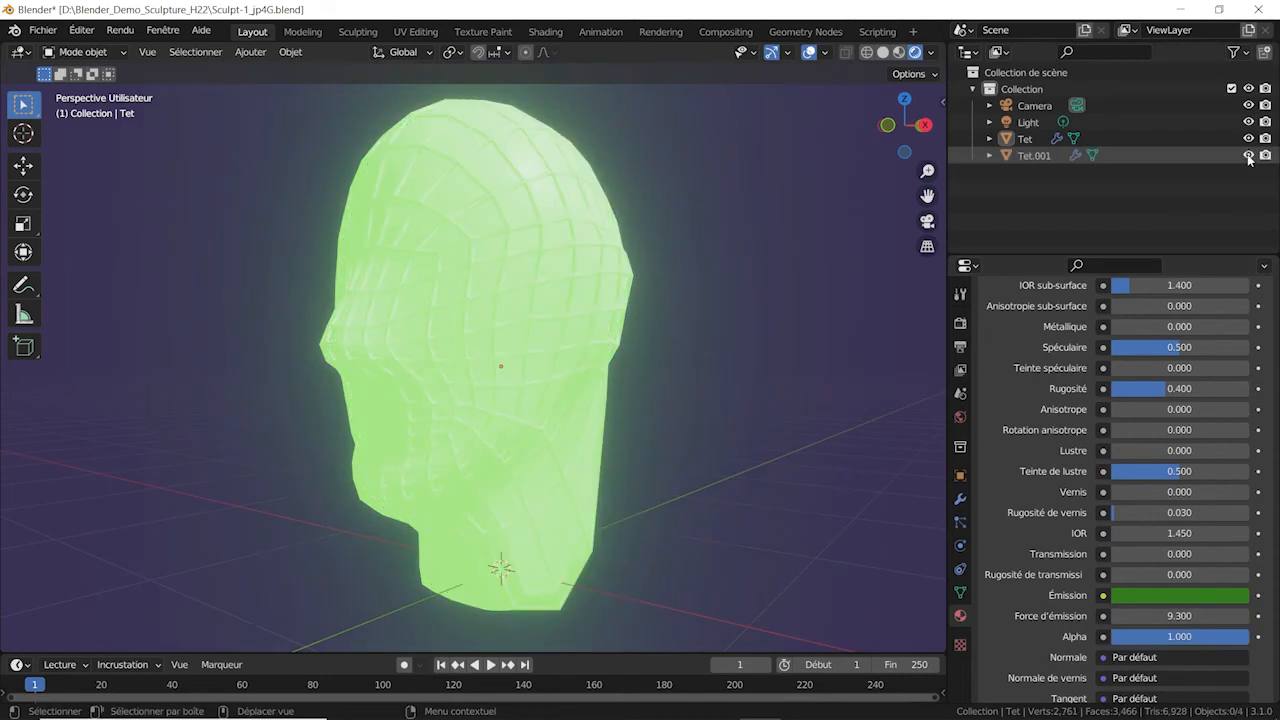
click(1006, 156)
click(960, 617)
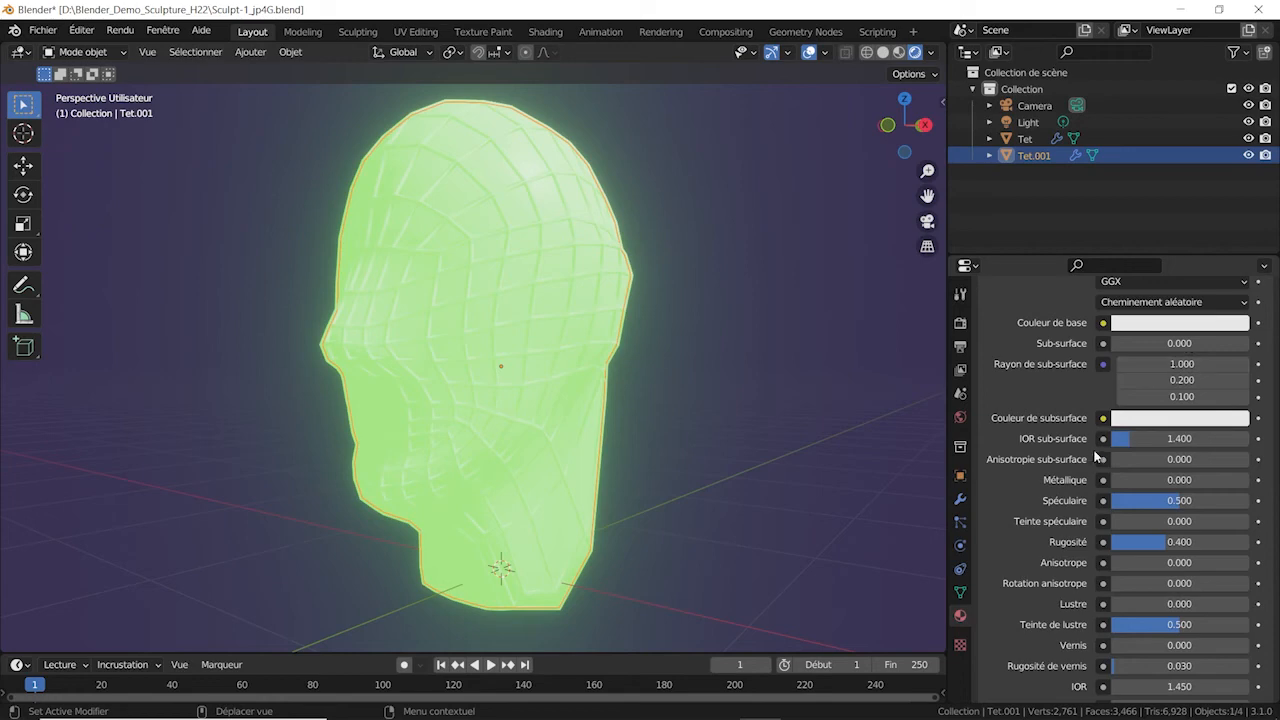
scroll(1091, 449, up, 6)
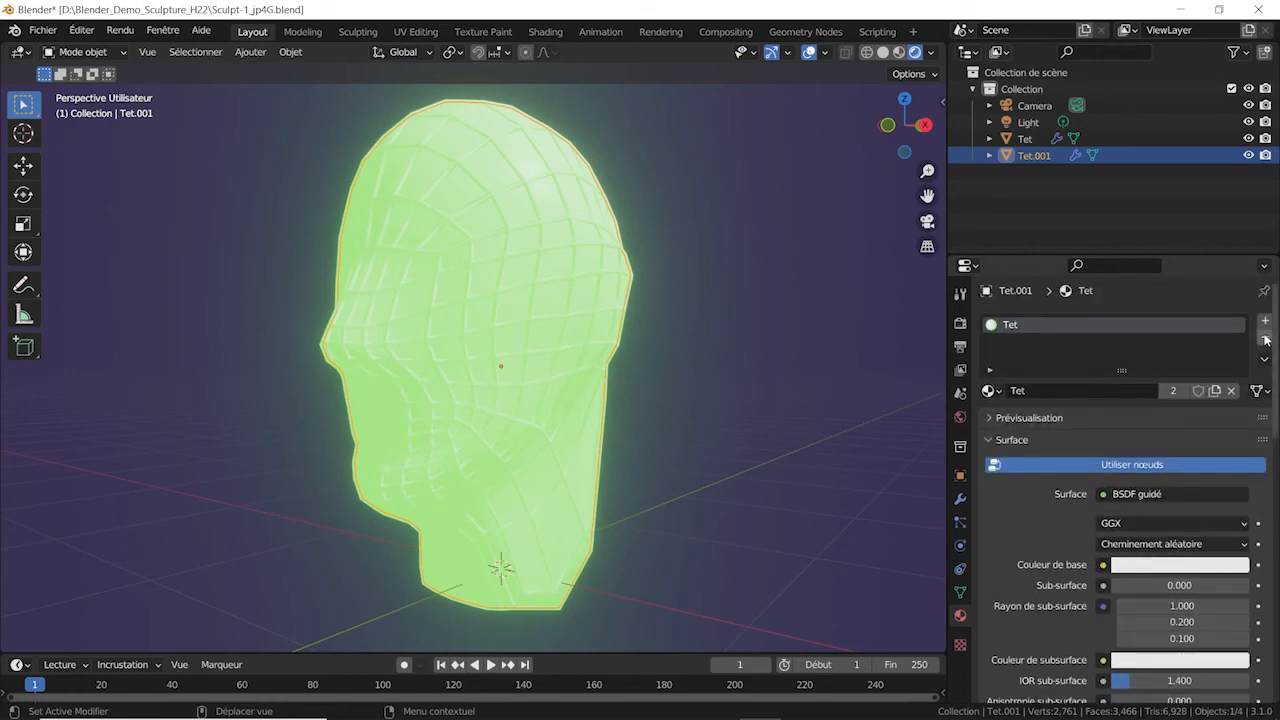
click(1265, 340)
click(1160, 390)
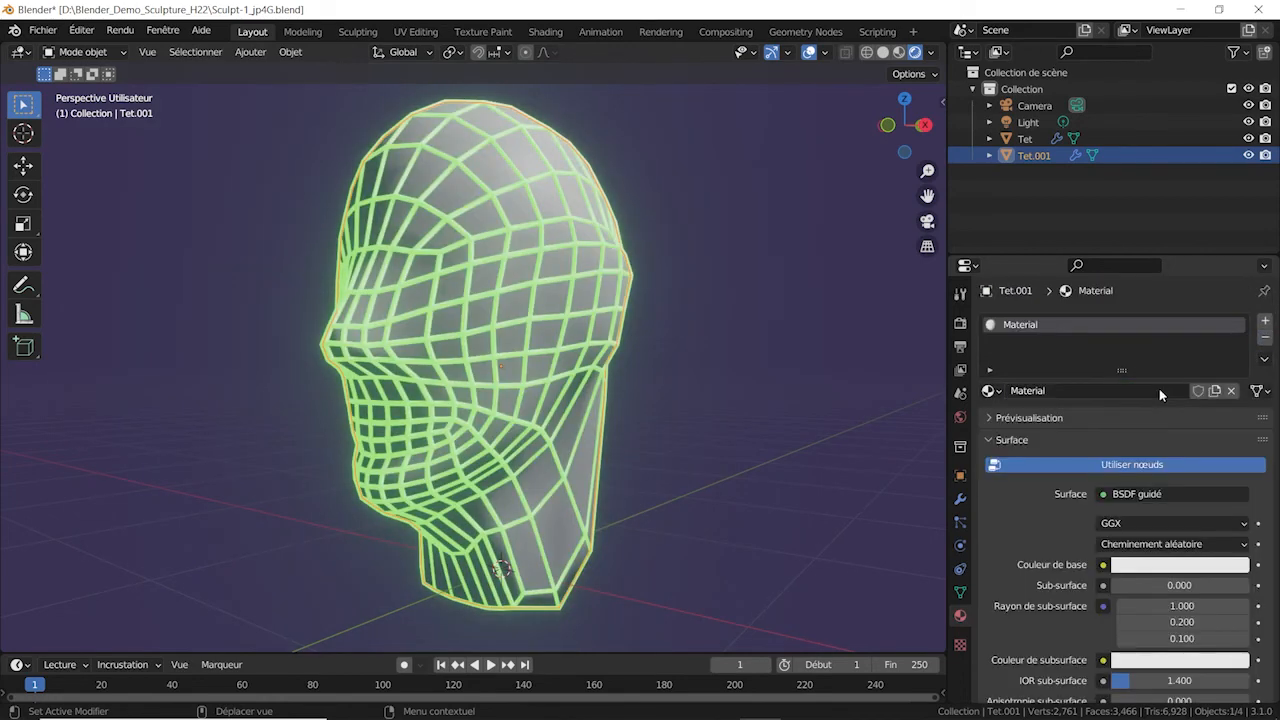
- Rename the solid head's new material to Mat_tet_Anr
double_click(1027, 328)
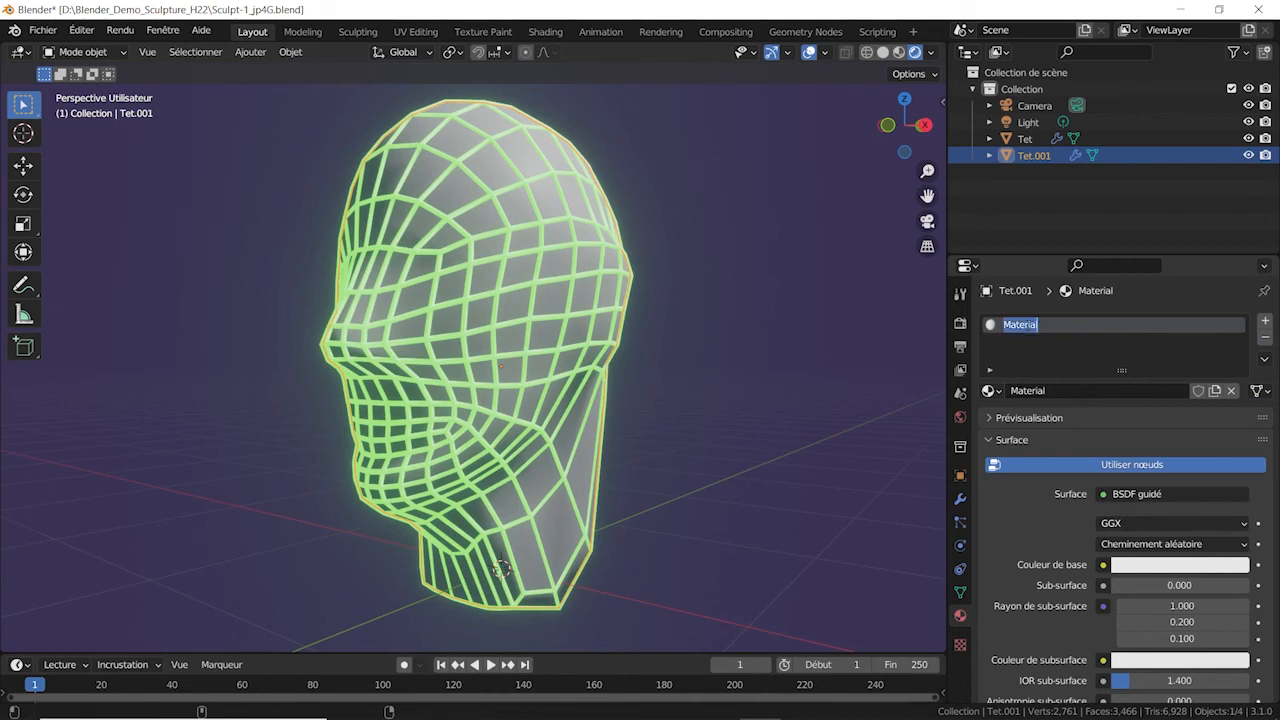
text(Mat_tet)
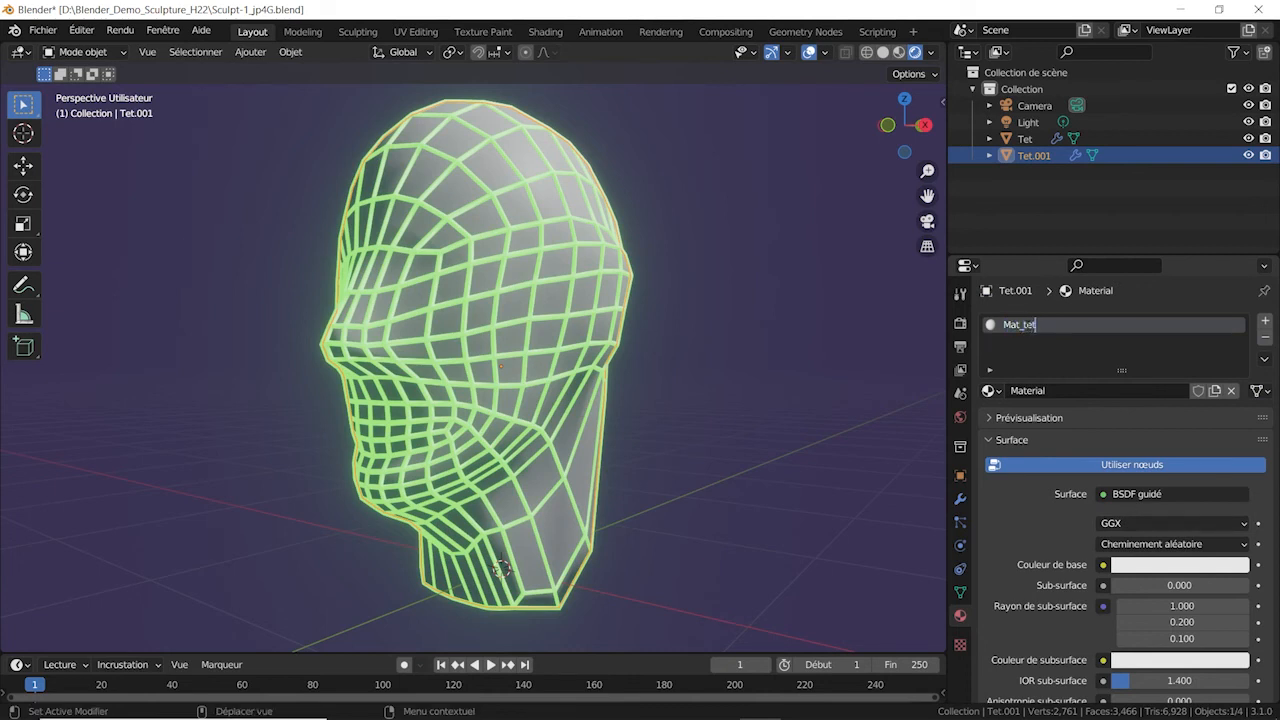
text(_Anr)
key(Return)
- Set the solid head's base colour to a dark purple with hue 0.751, saturation 0.686 and value 0.222
scroll(1131, 575, down, 3)
scroll(1131, 575, down, 10)
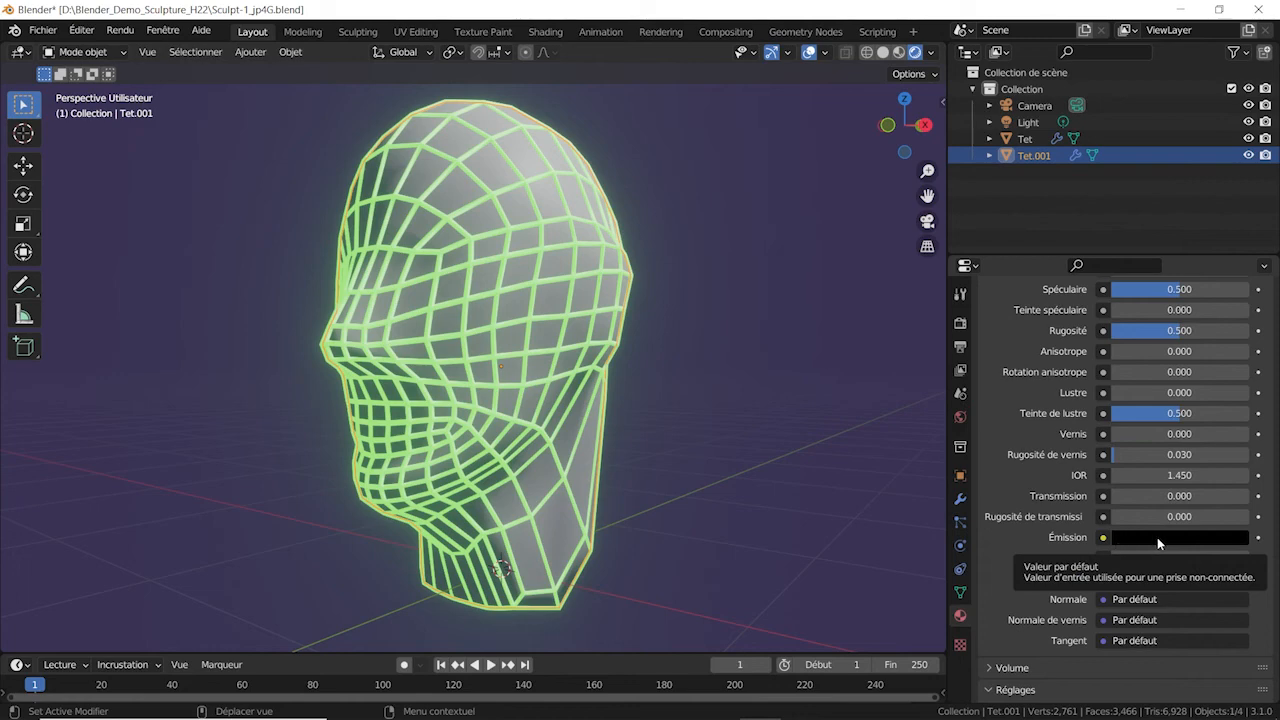
scroll(1157, 537, up, 8)
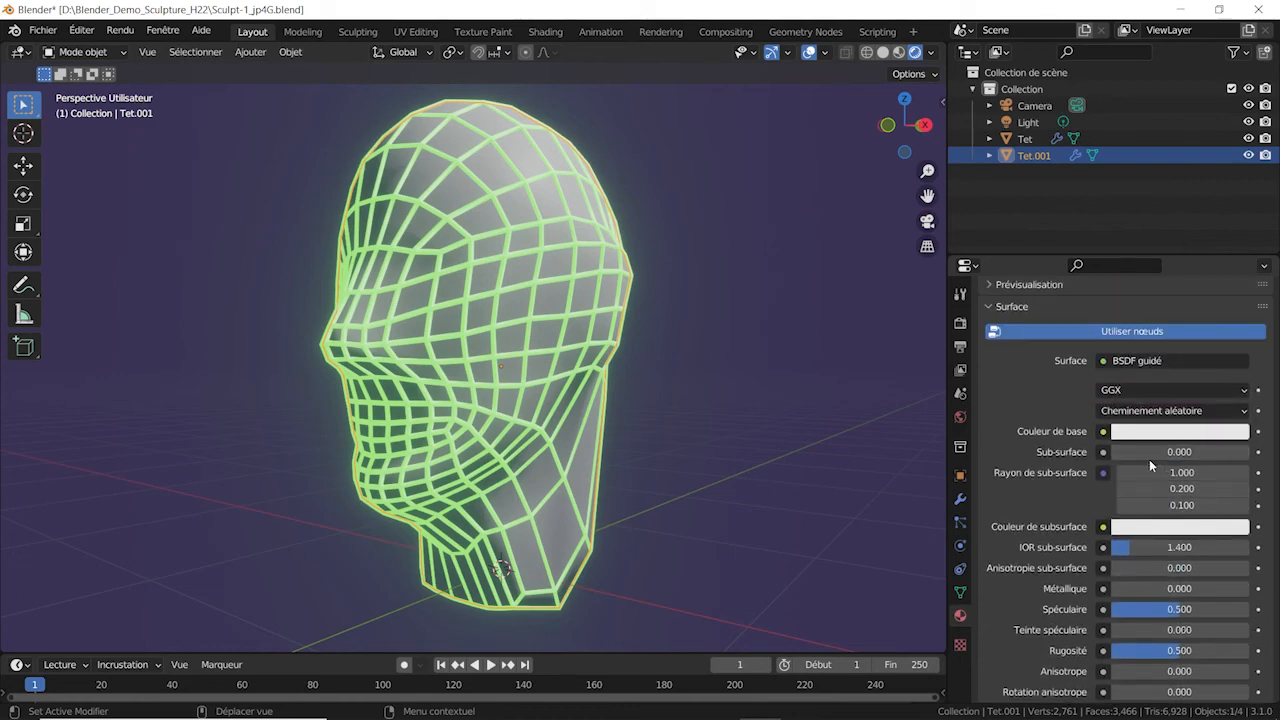
click(1155, 434)
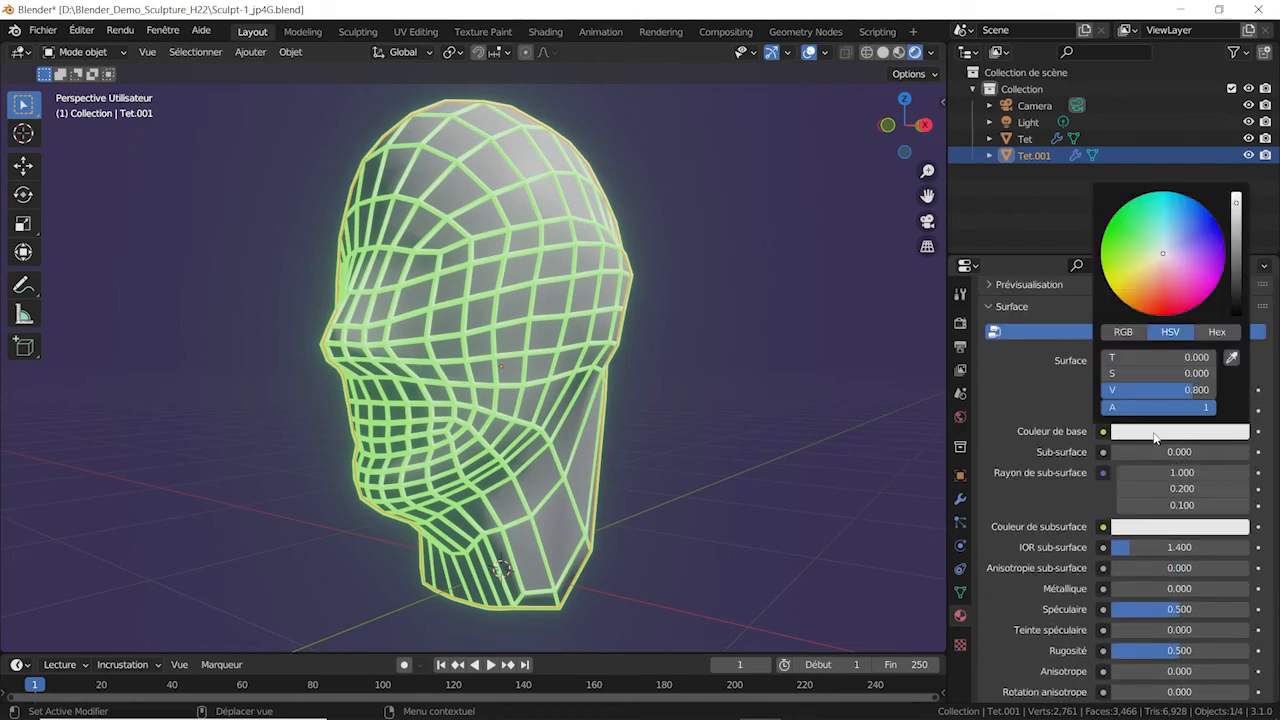
drag(1165, 256, 1193, 253)
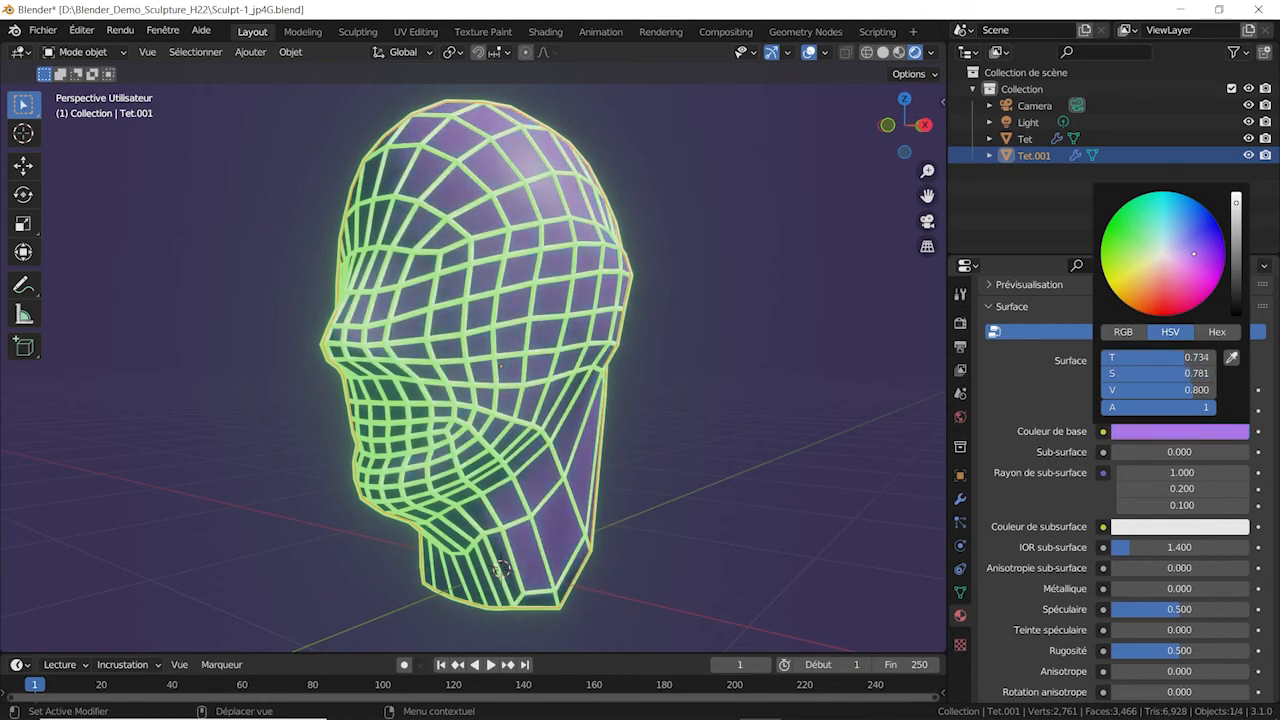
scroll(1191, 257, down, 12)
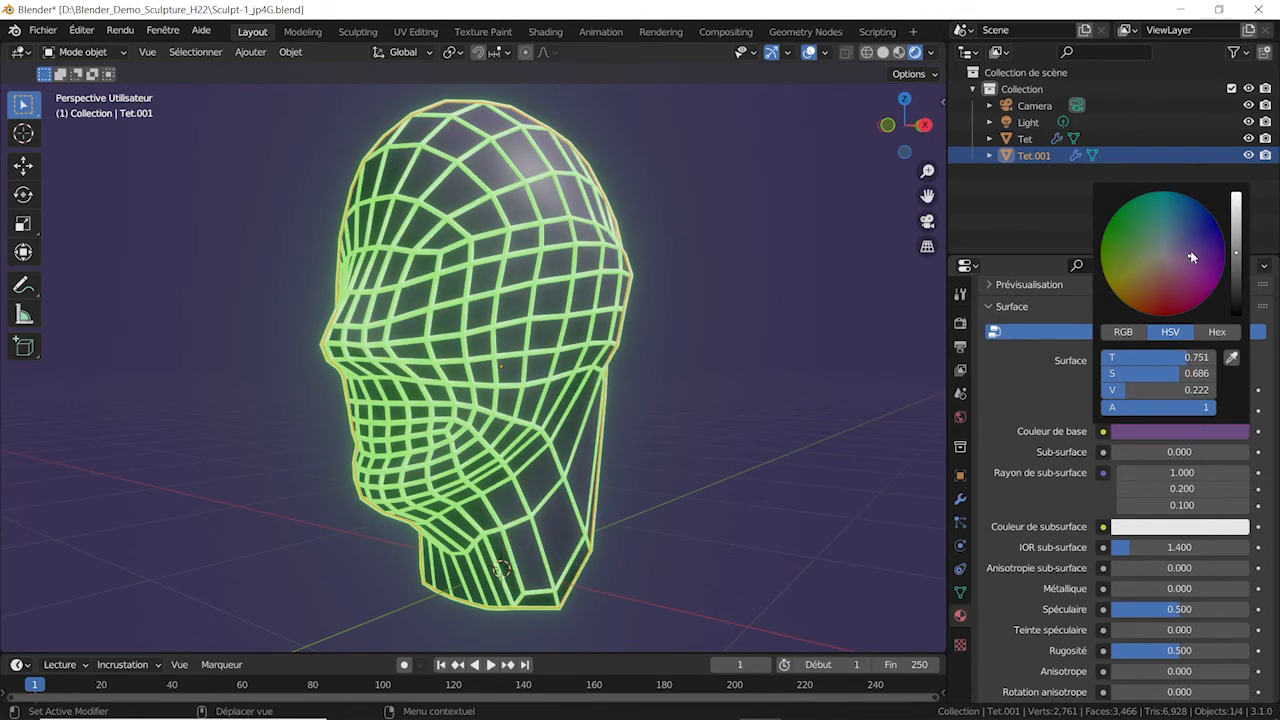
- Raise the wireframe head's emission strength to 11.4 and adjust the Bloom settings of the render
click(1024, 139)
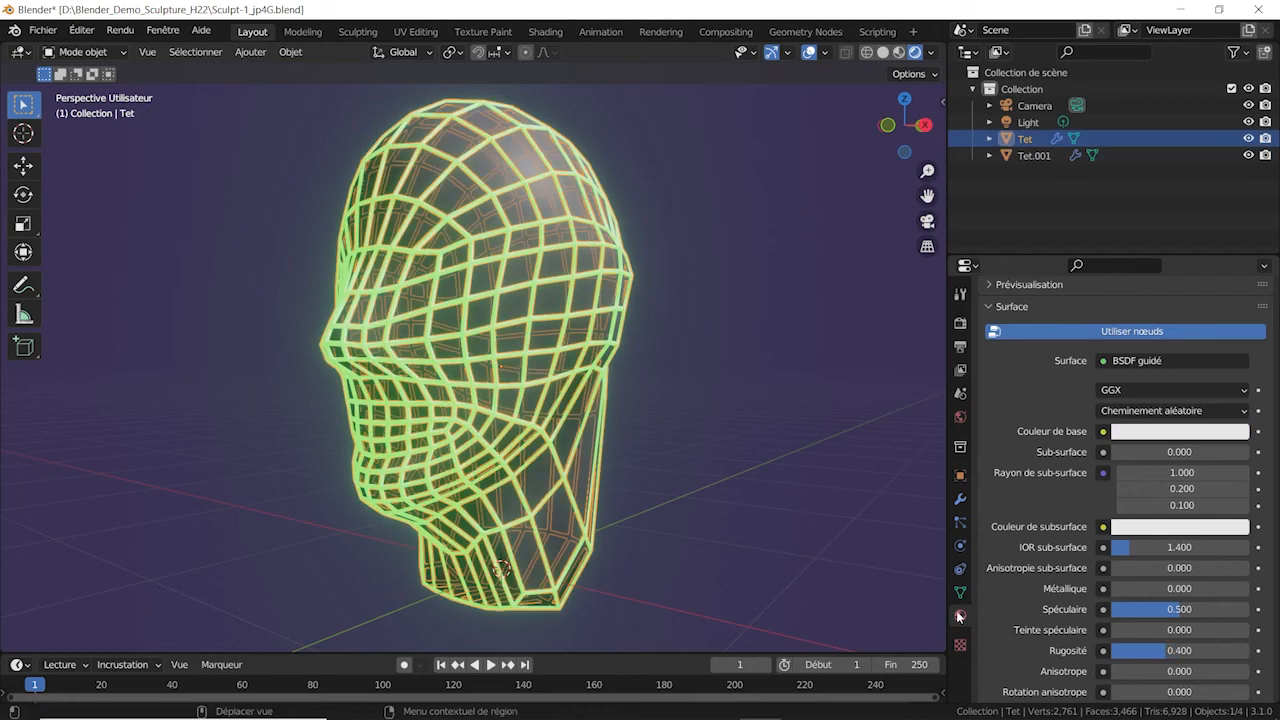
scroll(1069, 618, down, 12)
mouse_move(1149, 558)
mouse_down()
mouse_move(1197, 558)
mouse_move(1174, 558)
mouse_up()
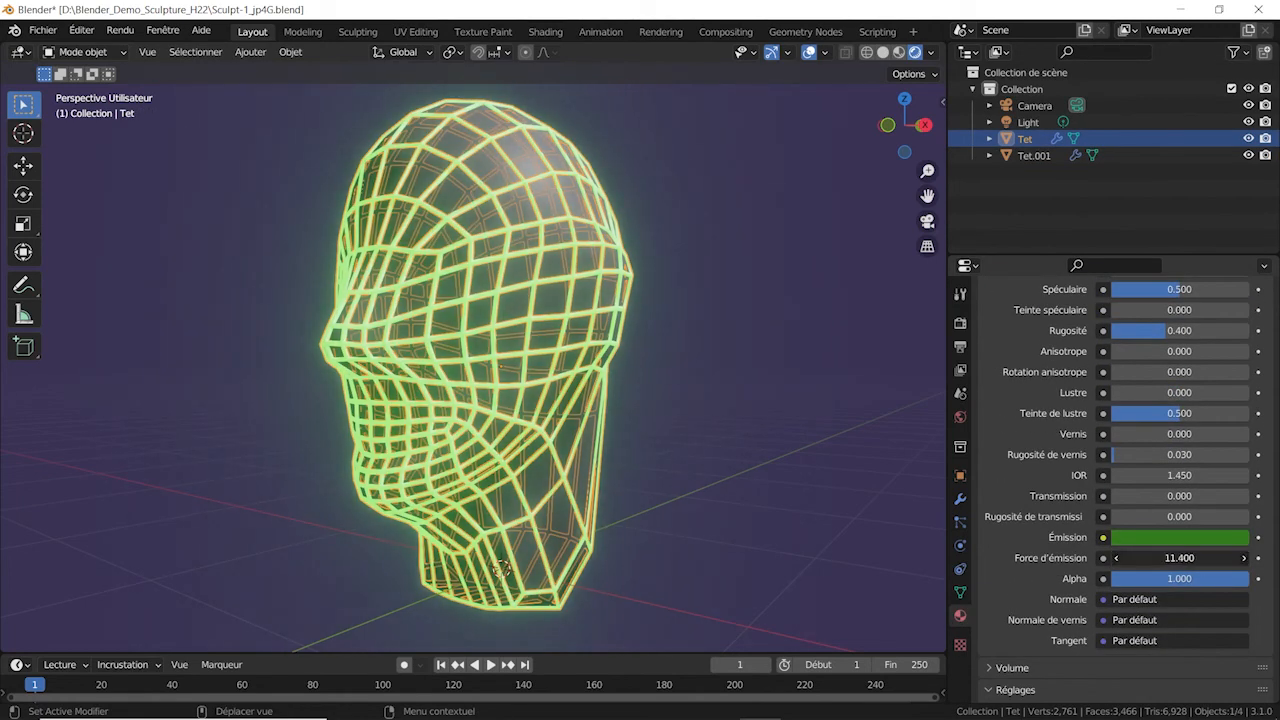
click(960, 322)
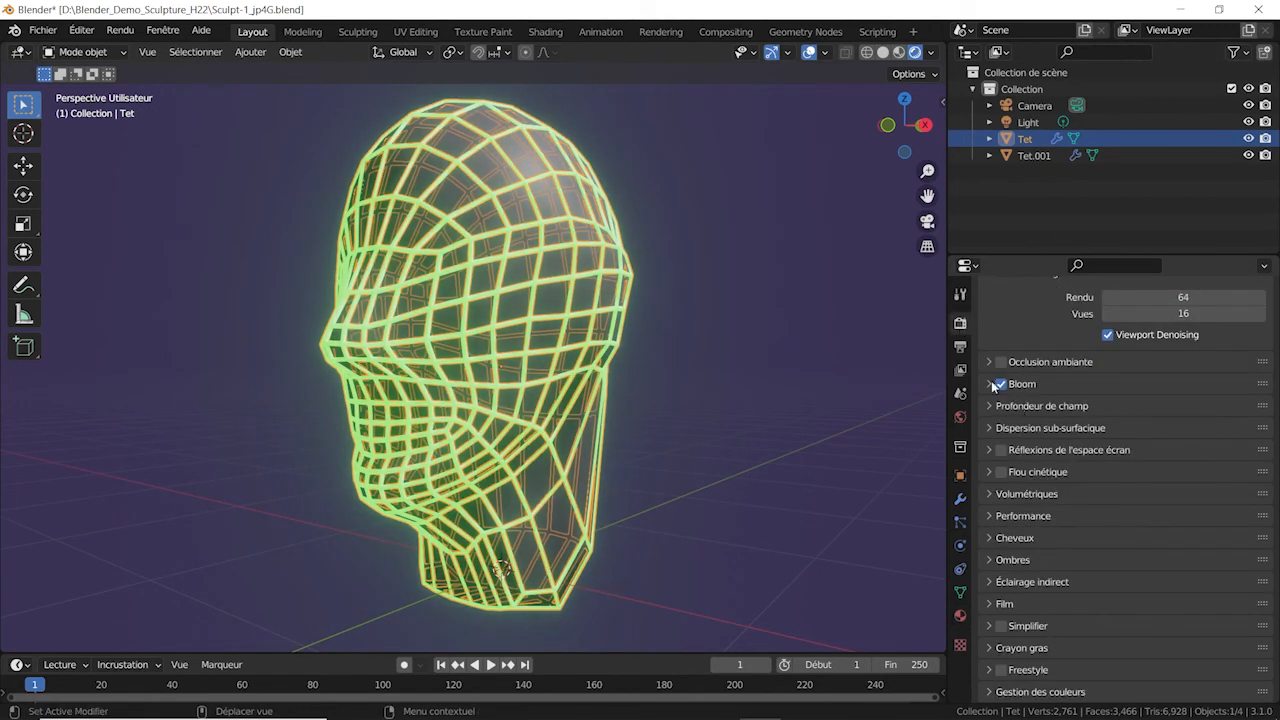
click(989, 384)
drag(1171, 481, 1181, 481)
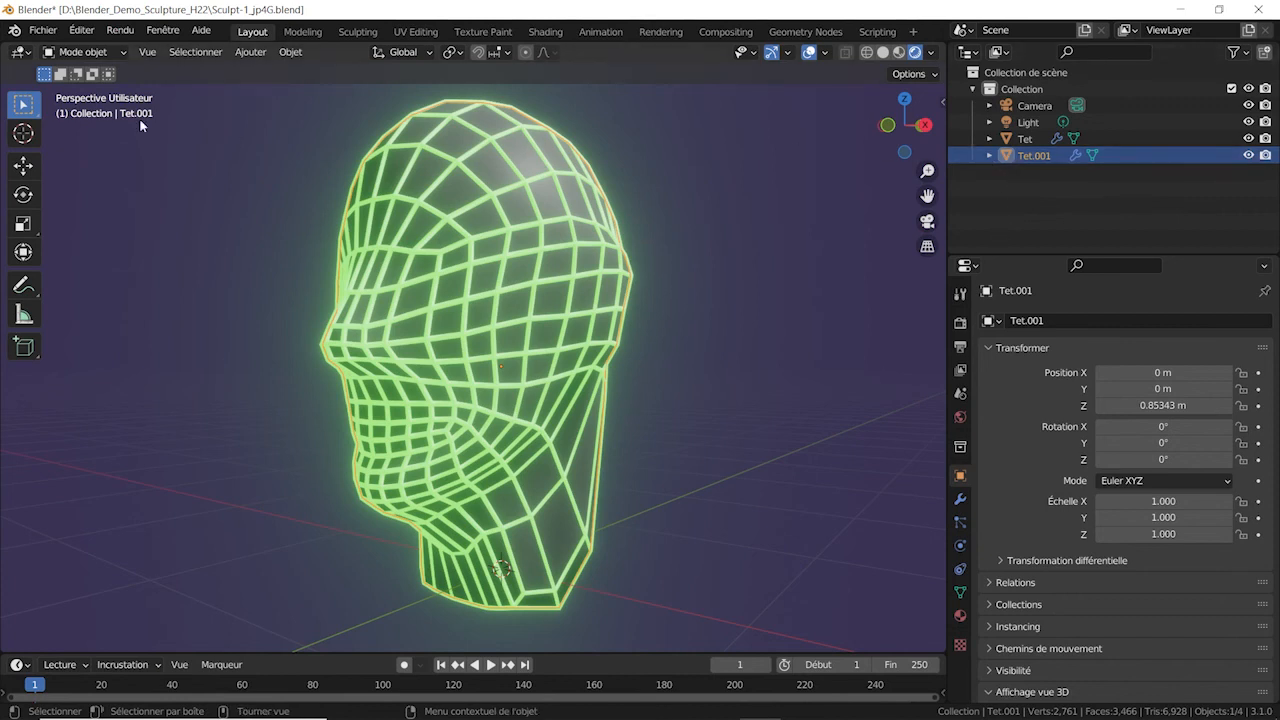
- Align the active camera to the current view of the head
click(159, 53)
mouse_move(183, 278)
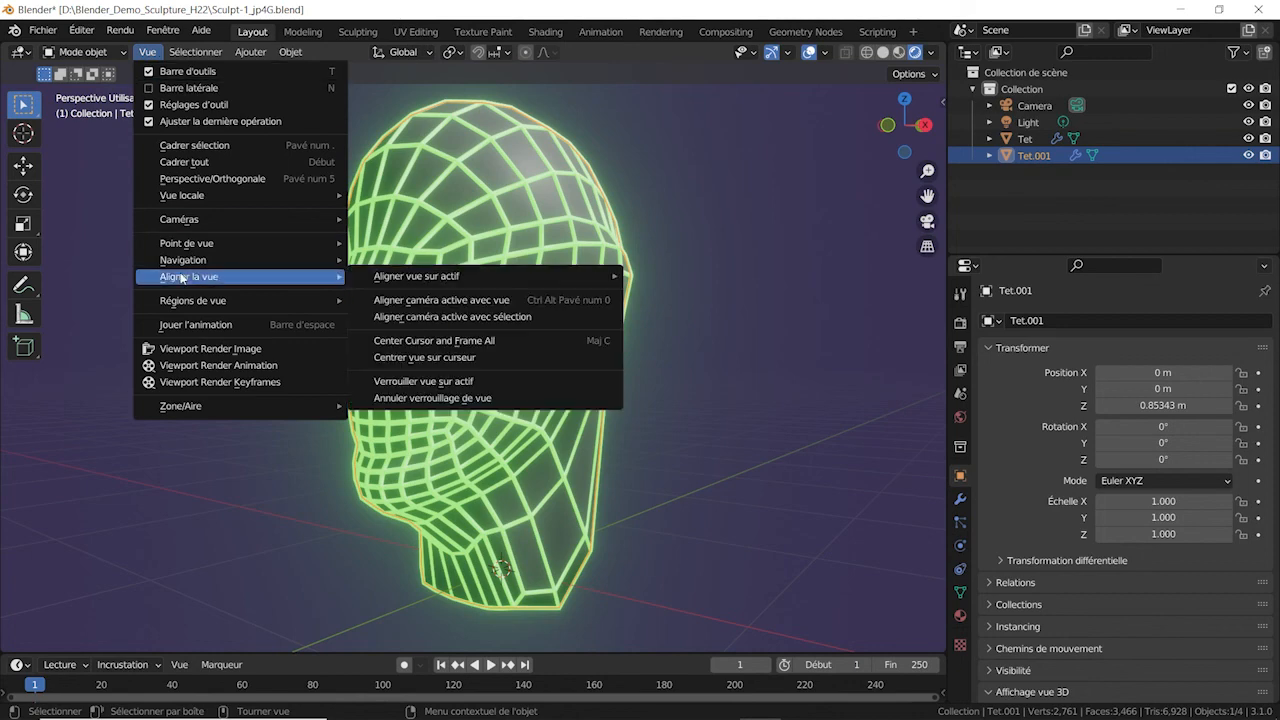
click(459, 310)
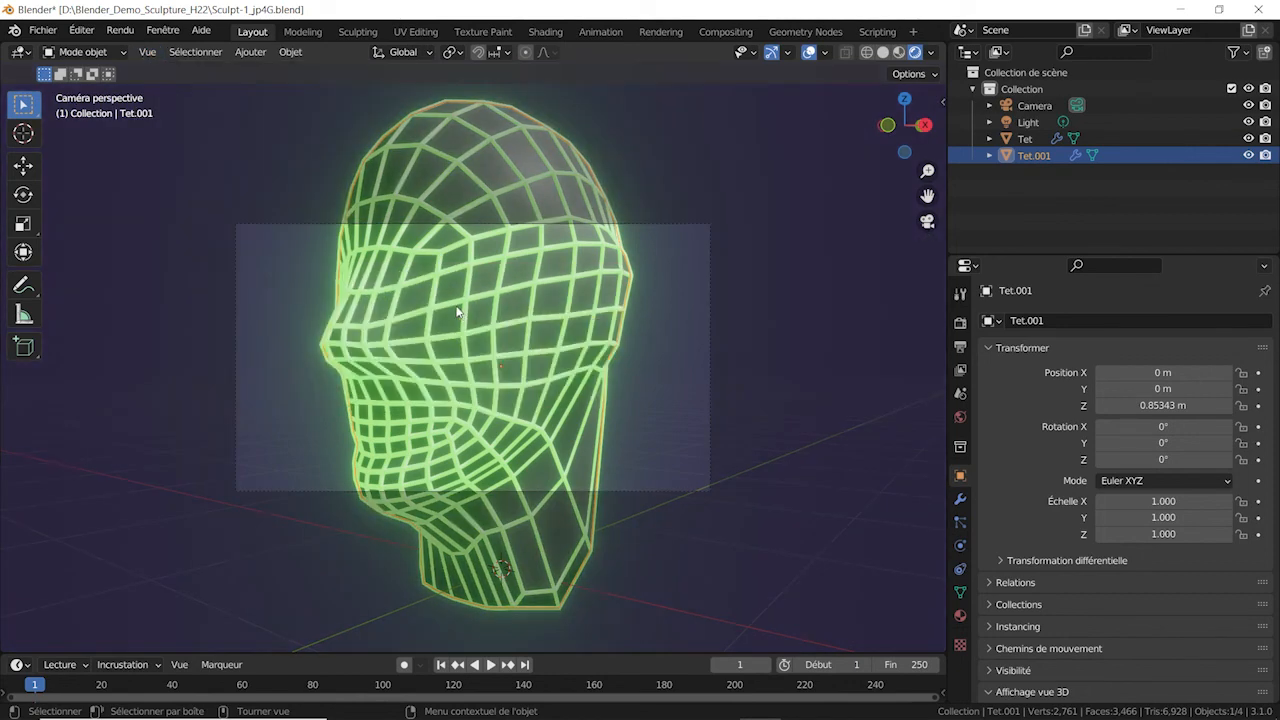
- Pull the camera back from the head along its local Z axis to about X 2.31 m, Y -3.06 m
click(1003, 105)
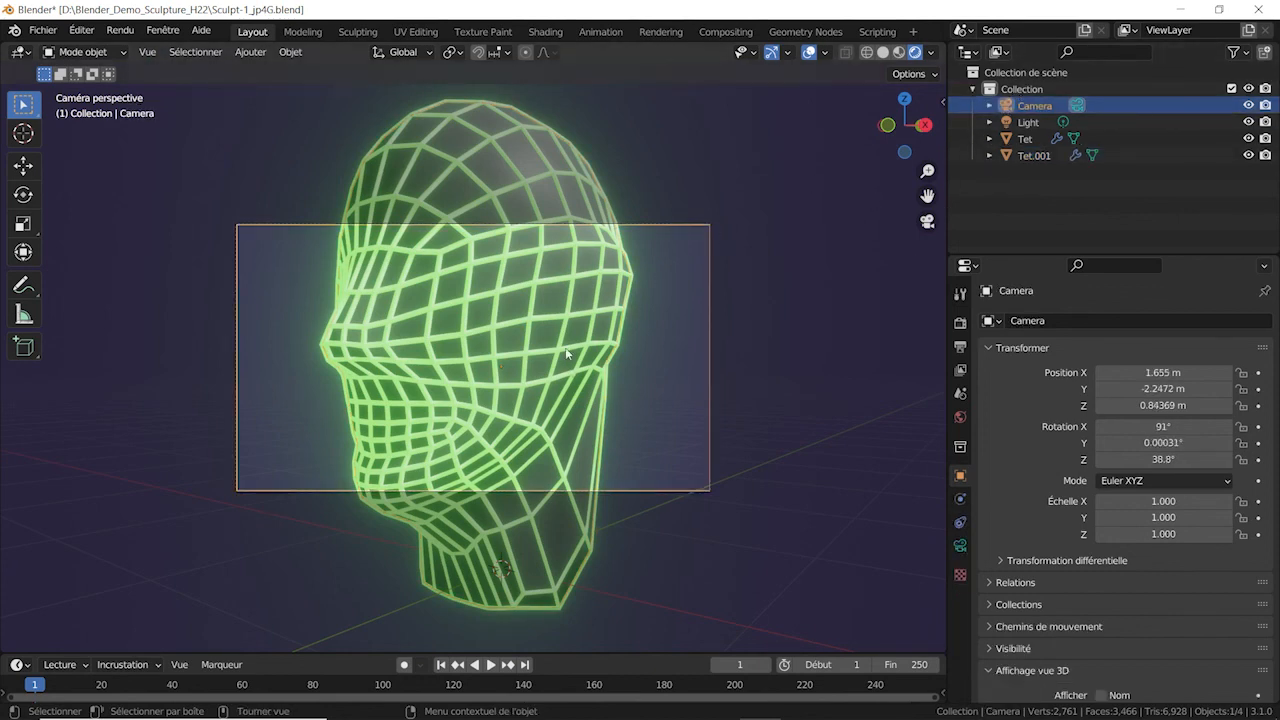
key(g)
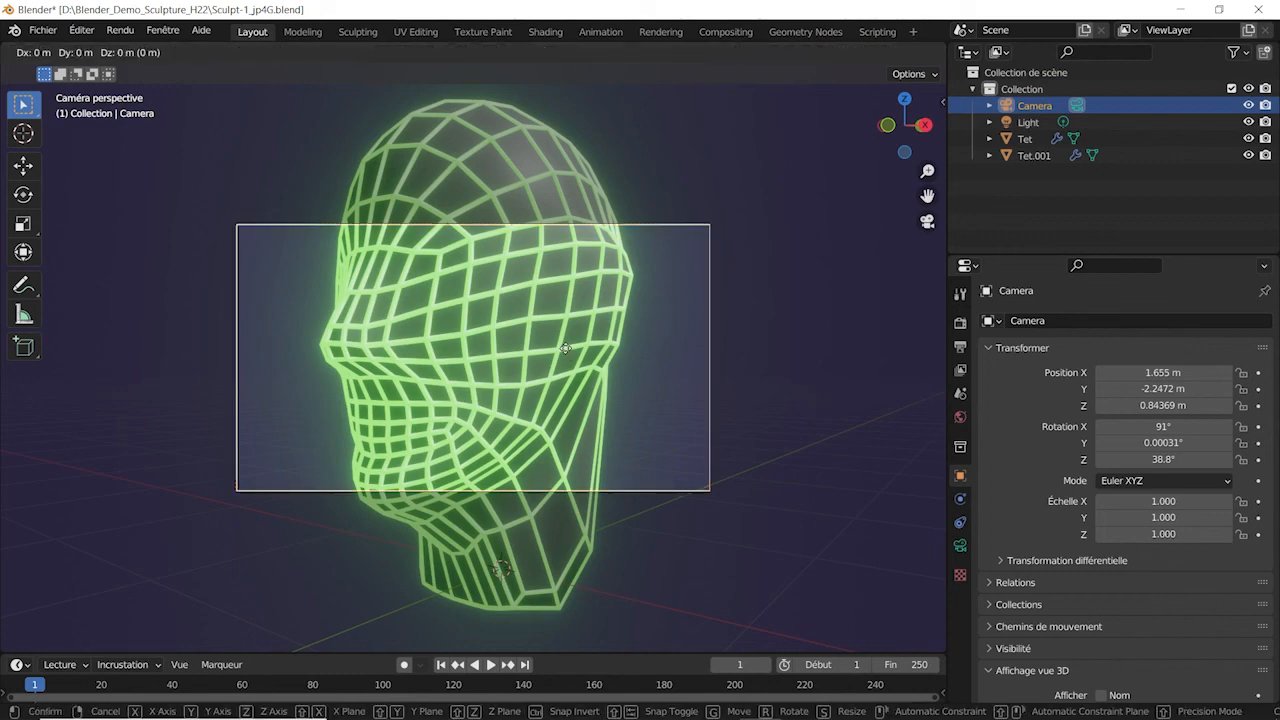
key(z)
key(z)
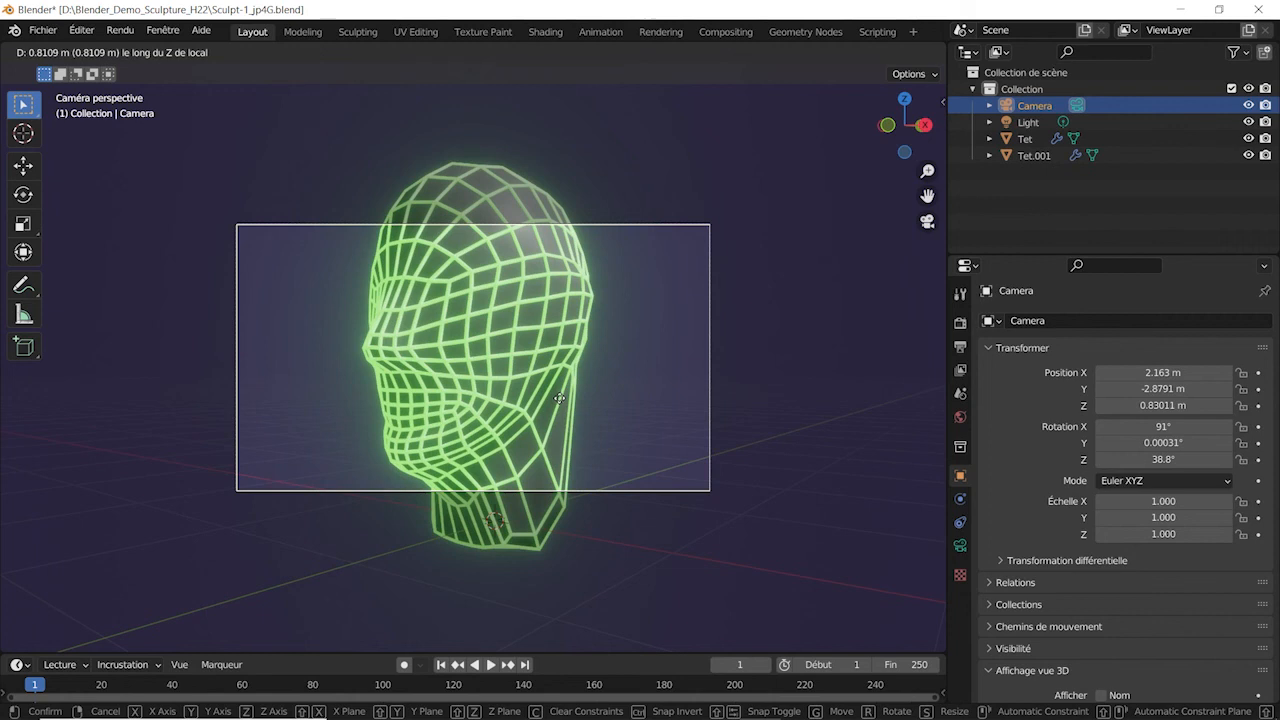
click(560, 399)
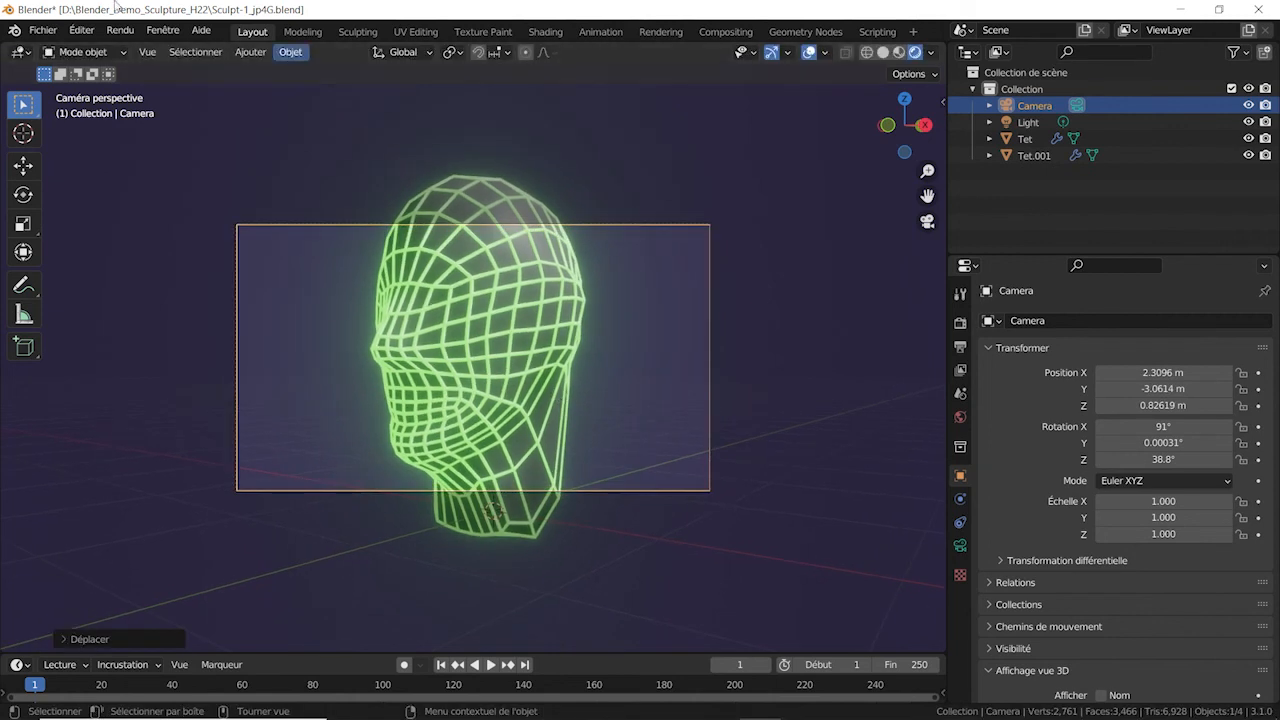
- Render a still image of the glowing head from the camera
click(119, 30)
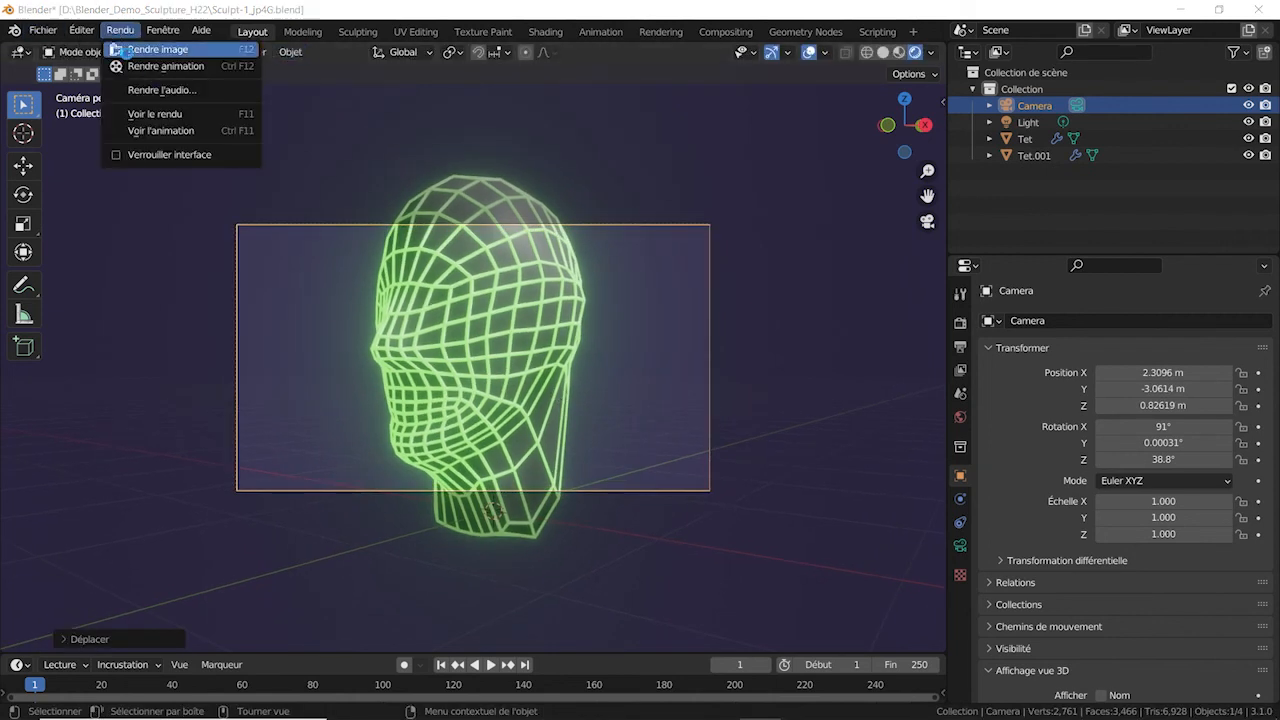
click(152, 49)
scroll(445, 226, down, 3)
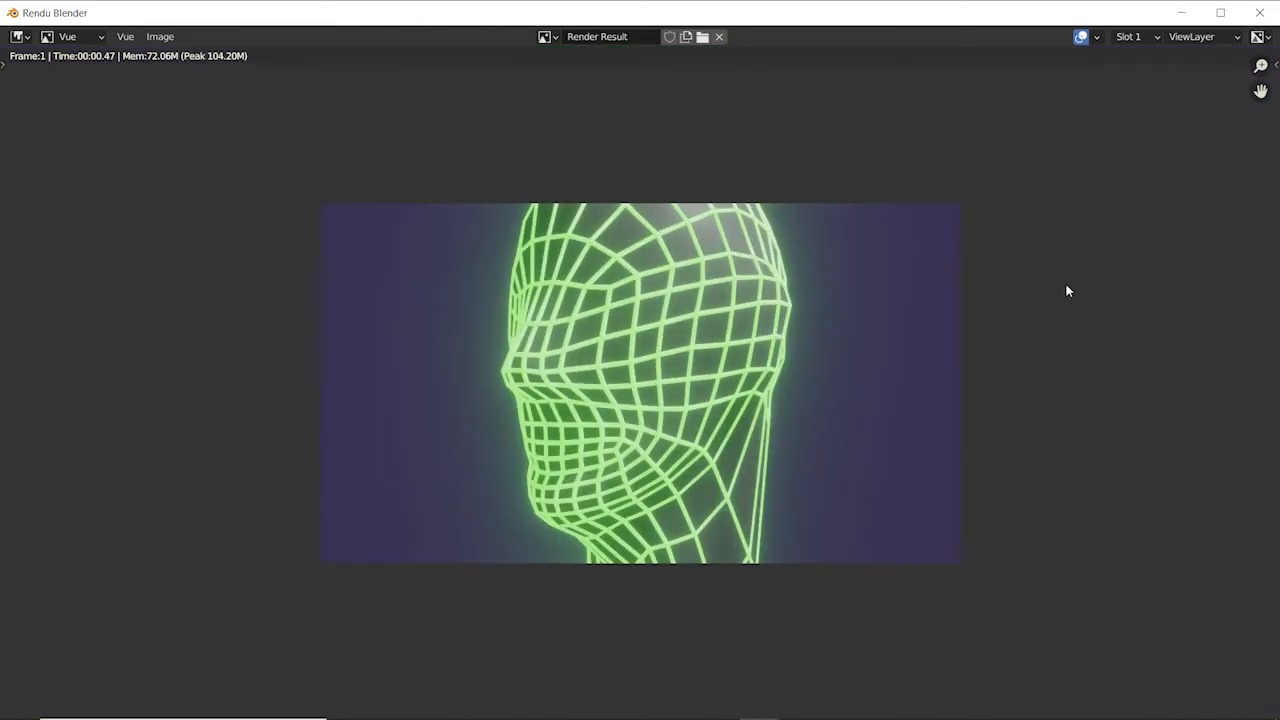
- Start saving the rendered image under a new file and open the choice of file formats
click(161, 38)
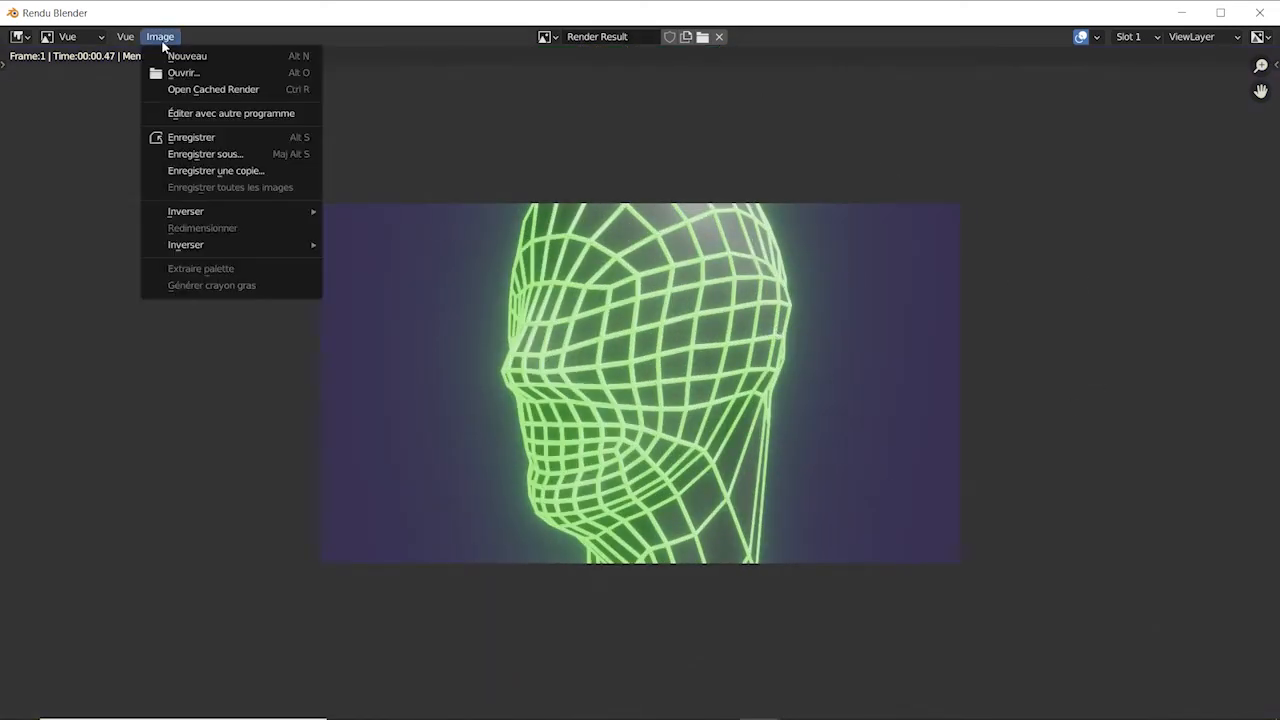
click(200, 155)
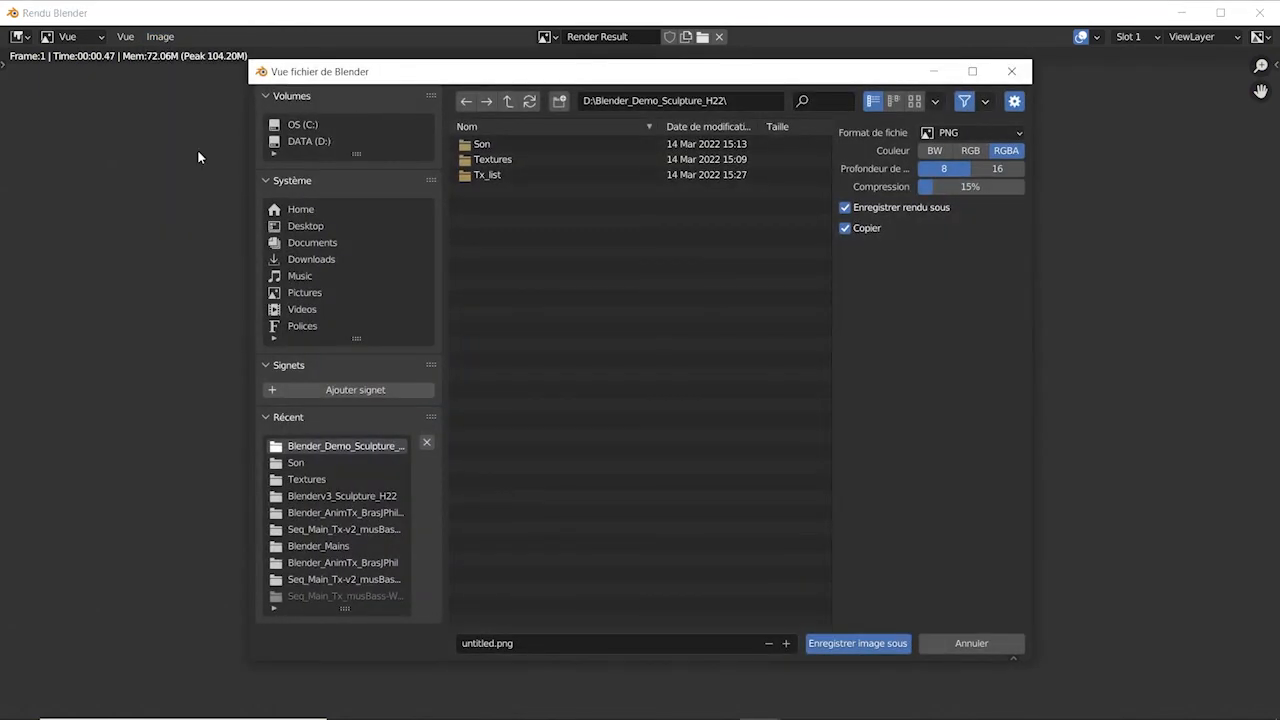
click(1089, 110)
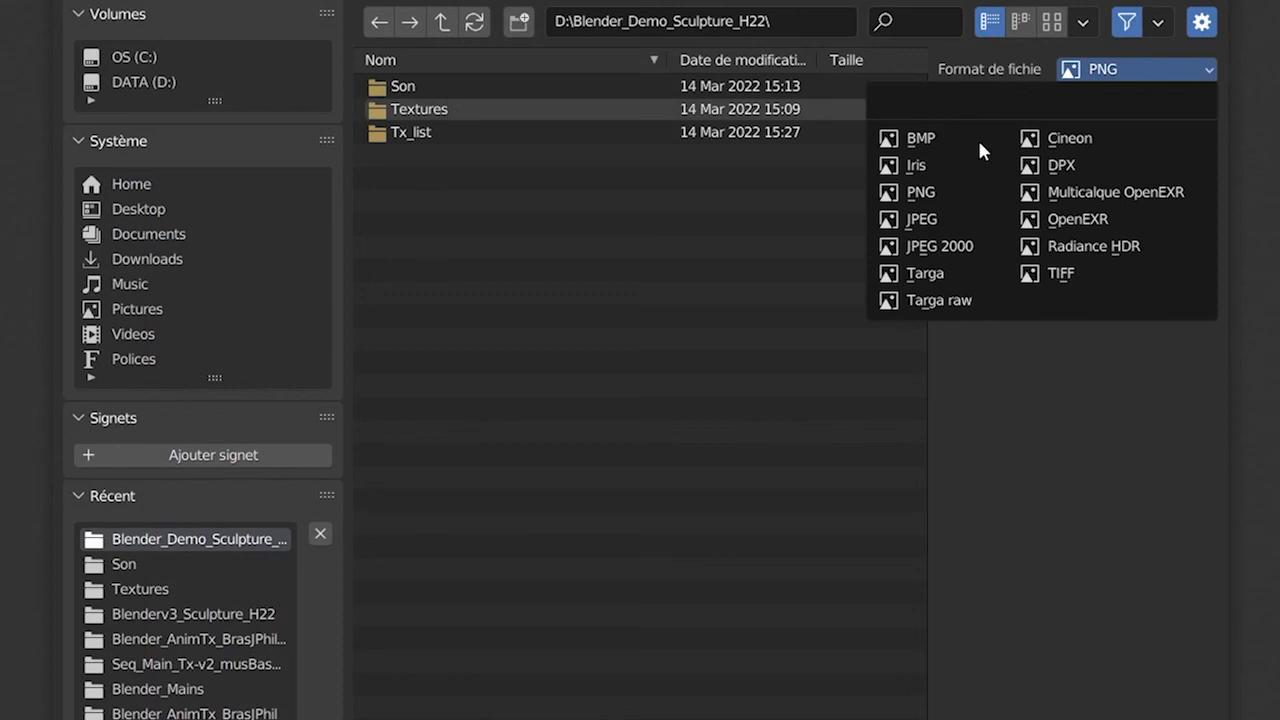